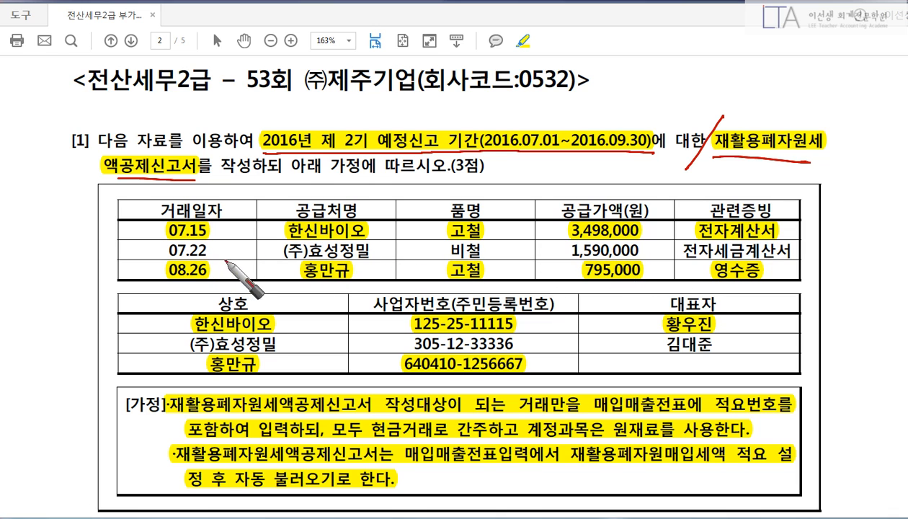
Strike out the 07.22 전자세금계산서 transaction and check-mark the 07.15 and 08.26 rows in the transaction table
mouse_move(675, 235)
left_mouse_down()
mouse_move(673, 264)
mouse_move(779, 242)
mouse_move(687, 256)
left_mouse_up()
mouse_move(820, 247)
left_mouse_down()
mouse_move(815, 254)
mouse_move(829, 258)
mouse_move(855, 257)
left_mouse_up()
left_click_drag(167, 250, 797, 256)
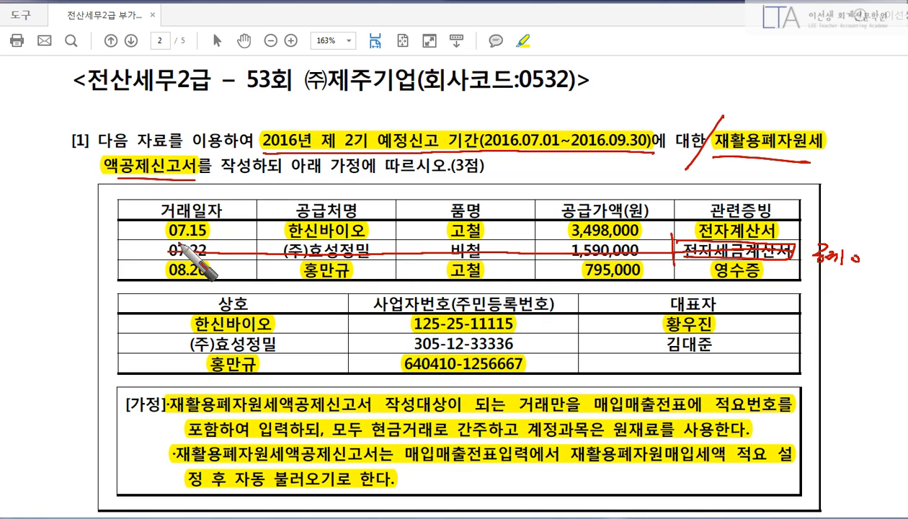
left_click_drag(130, 223, 157, 216)
left_click_drag(140, 266, 159, 262)
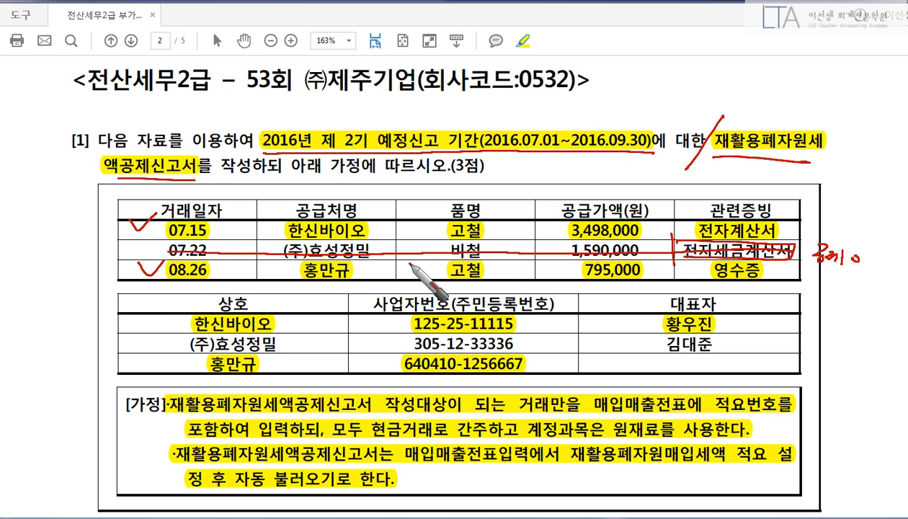
Circle the evidence types and suppliers of the 07.15 and 08.26 purchases, note 면세, and strike out (주)효성정밀's registration row
mouse_move(734, 241)
left_mouse_down()
mouse_move(749, 219)
mouse_move(759, 238)
left_mouse_up()
mouse_move(795, 178)
left_mouse_down()
mouse_move(800, 189)
mouse_move(820, 186)
mouse_move(830, 203)
left_mouse_up()
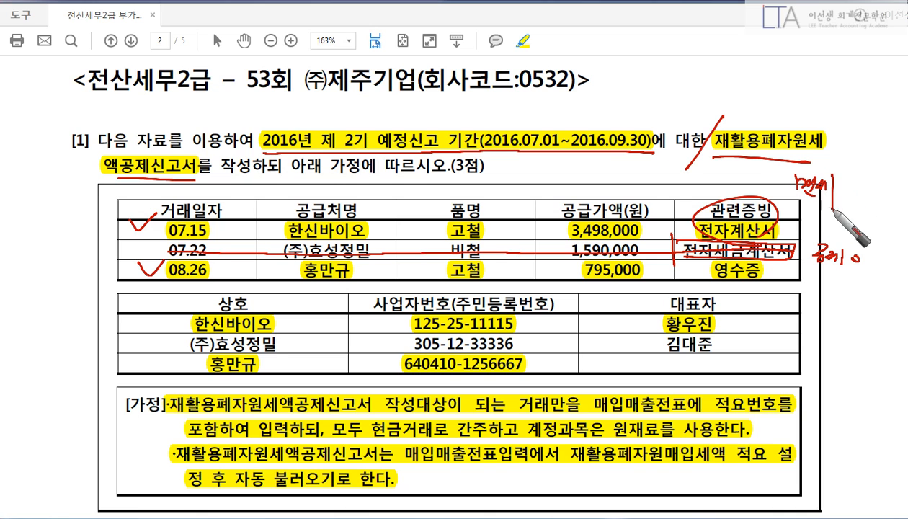
left_click_drag(793, 154, 851, 193)
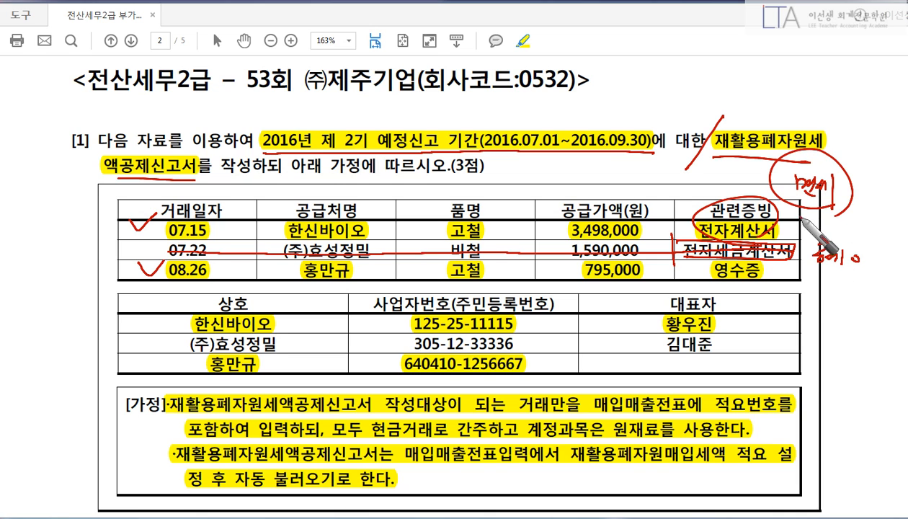
left_click_drag(765, 250, 773, 282)
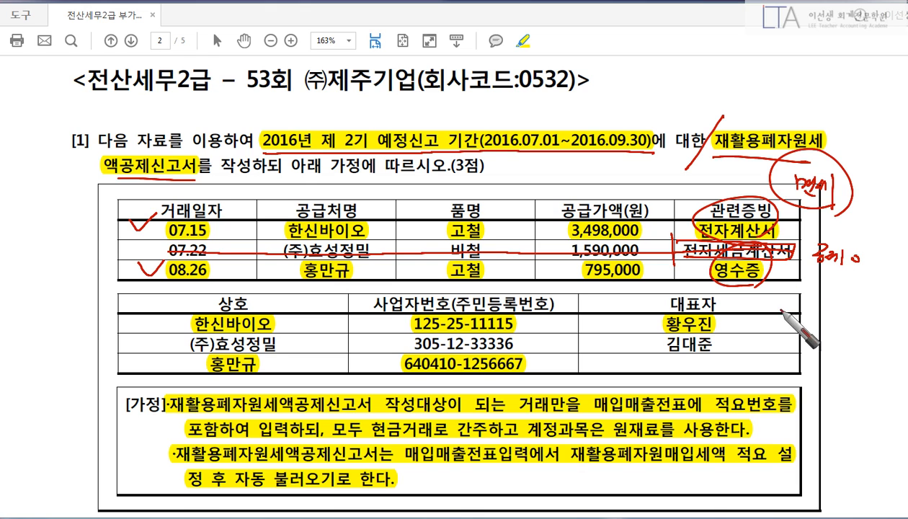
left_click_drag(339, 256, 357, 277)
left_click_drag(359, 203, 369, 244)
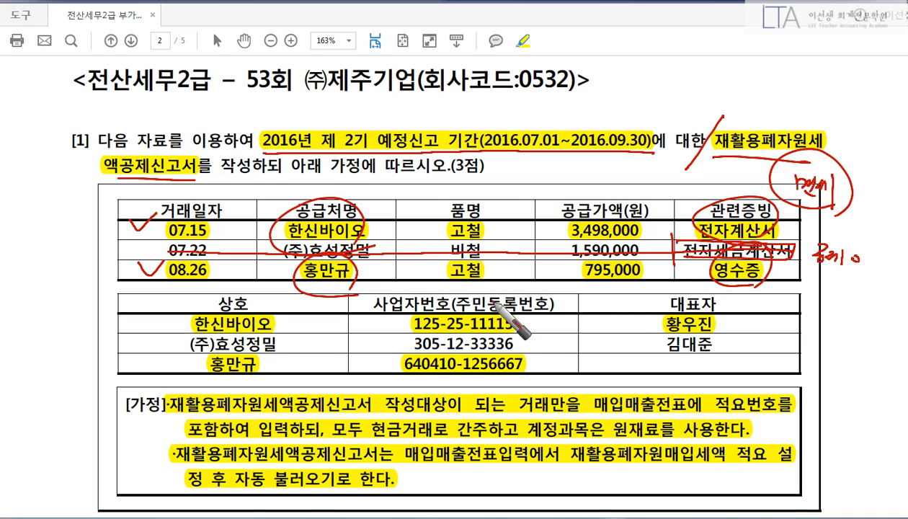
left_click_drag(217, 336, 516, 339)
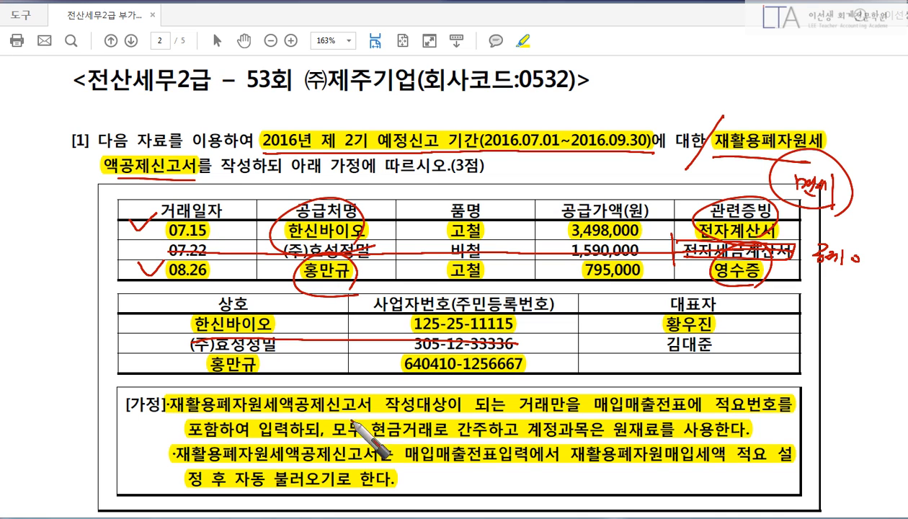
Mark the assumptions on voucher entry, cash trading and the 원재료 account, and clear all pen marks
mouse_move(596, 377)
left_mouse_down()
mouse_move(583, 410)
mouse_move(780, 432)
left_mouse_up()
mouse_move(183, 429)
left_mouse_down()
mouse_move(333, 431)
mouse_move(319, 446)
mouse_move(437, 437)
left_mouse_up()
left_click_drag(381, 417, 395, 426)
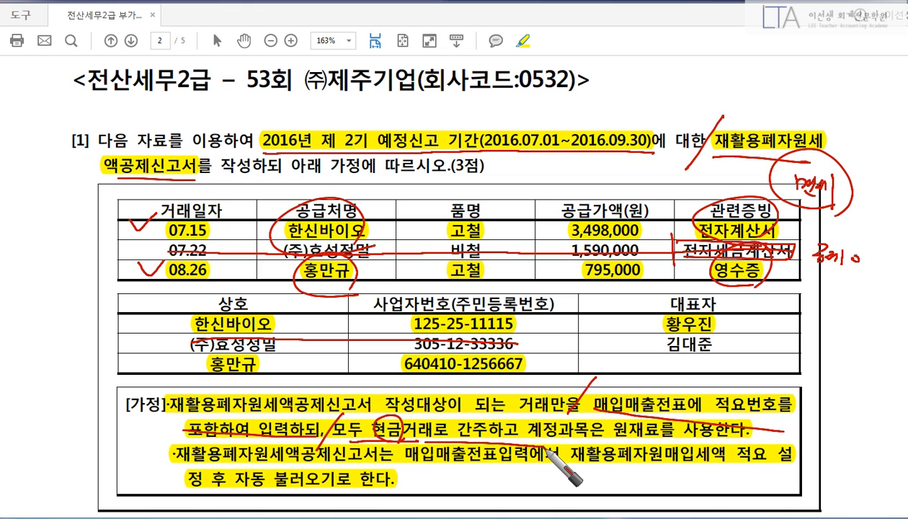
left_click_drag(537, 421, 519, 451)
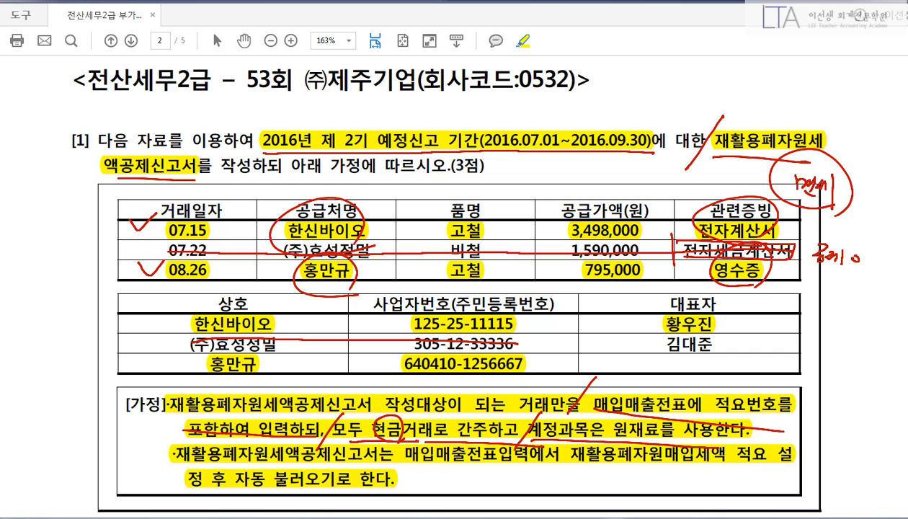
key("Escape")
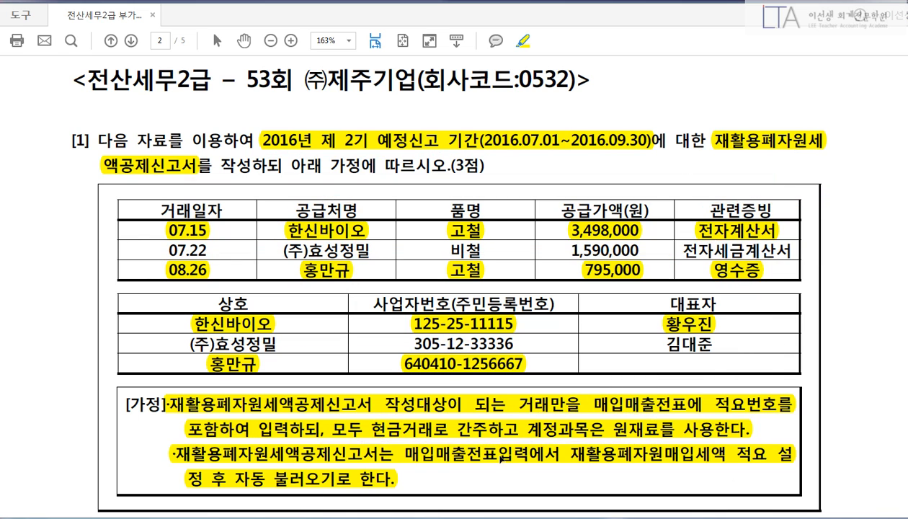
Switch to KcLep's 매입매출전표입력 window and set the voucher date to 07월 15일
key("alt+Tab")
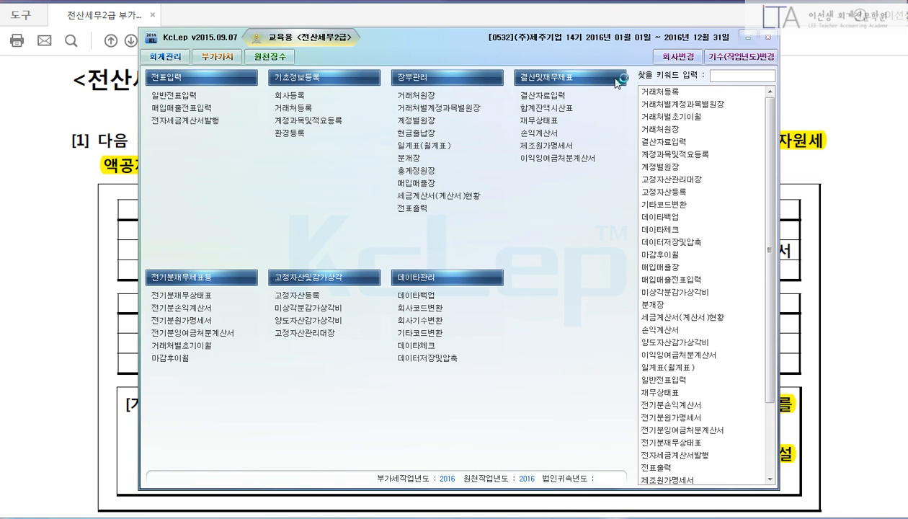
left_click(747, 38)
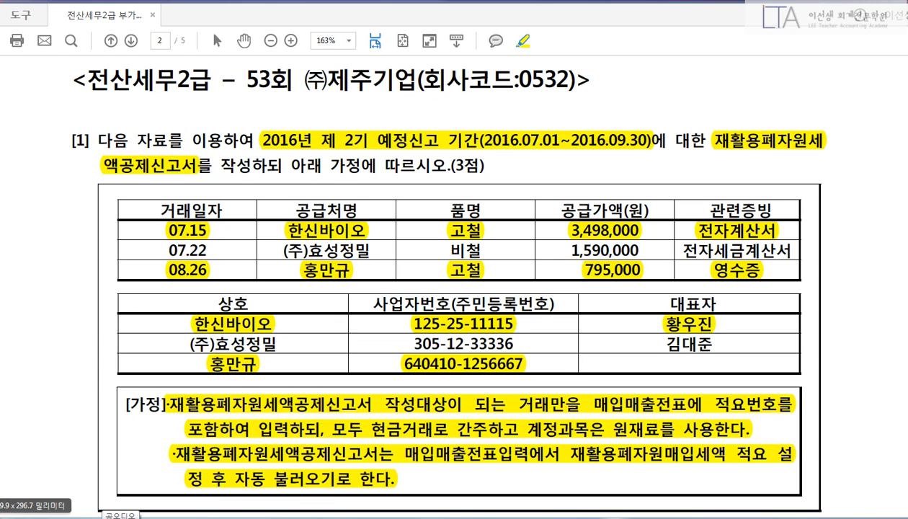
left_click(119, 516)
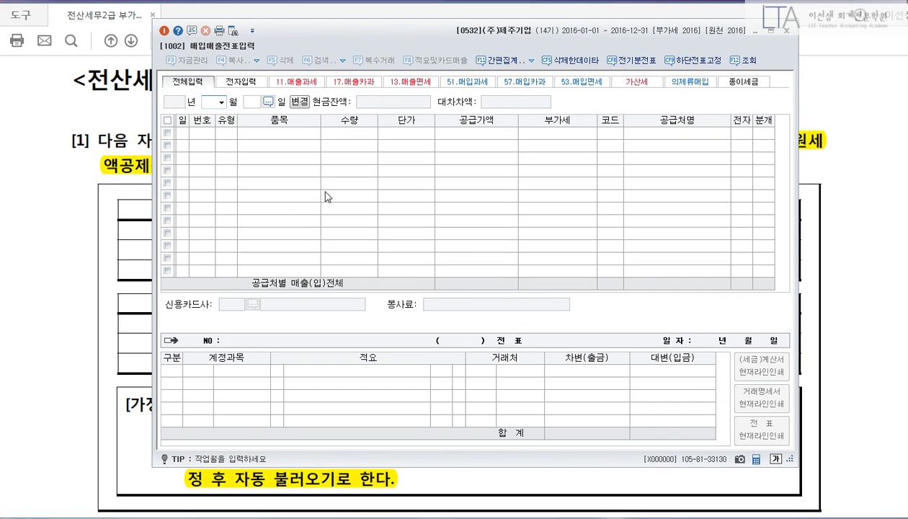
type("07")
key("Return")
type("15")
key("Return")
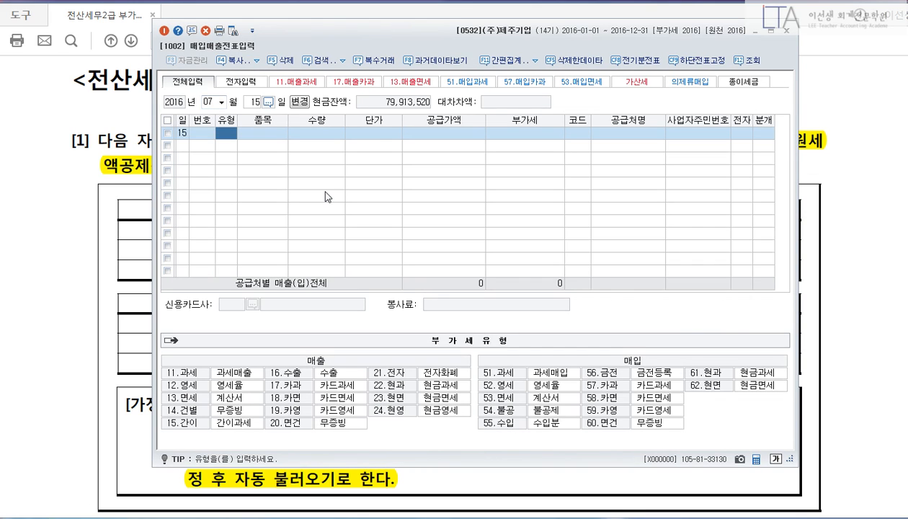
Enter the purchase type as 53 면세 and the item as 고철, leaving quantity and unit price blank
type("53")
key("Return")
type("rhcjf")
key("Hangul")
type("고철")
key("Return")
key("Return")
key("Return")
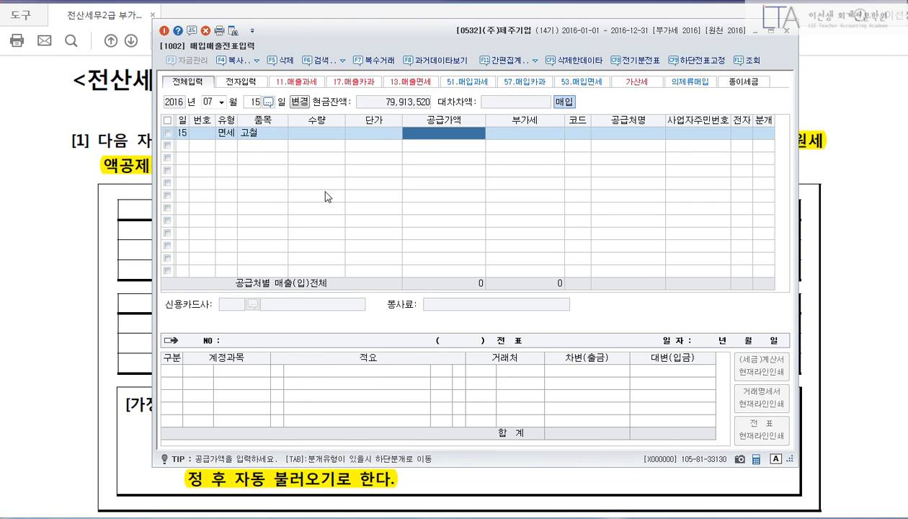
Set the supply amount to 3,498,000 and select 한신바이오 as the supplier
type("3,498,000")
key("Return")
type("한신")
key("Return")
key("Return")
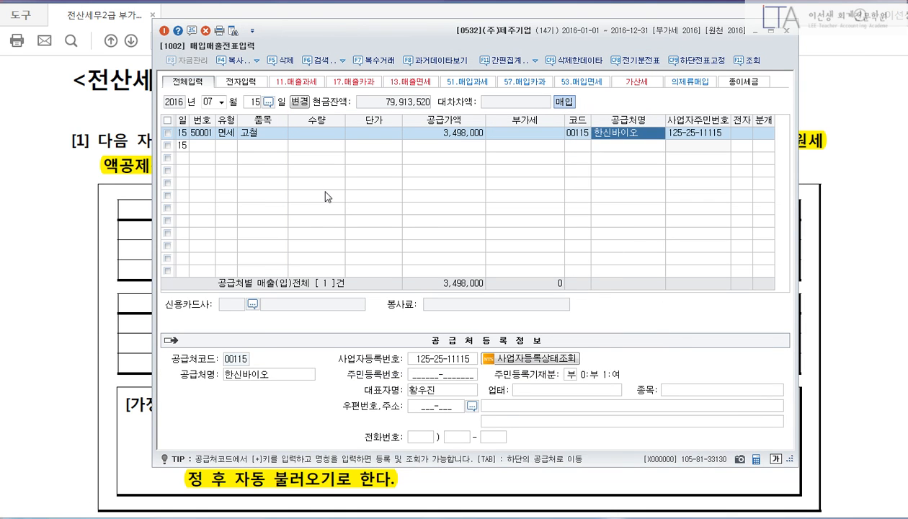
Mark the 한신바이오 purchase as electronic (여) and set its journal type to 1 현금
key("Return")
type("1")
key("Return")
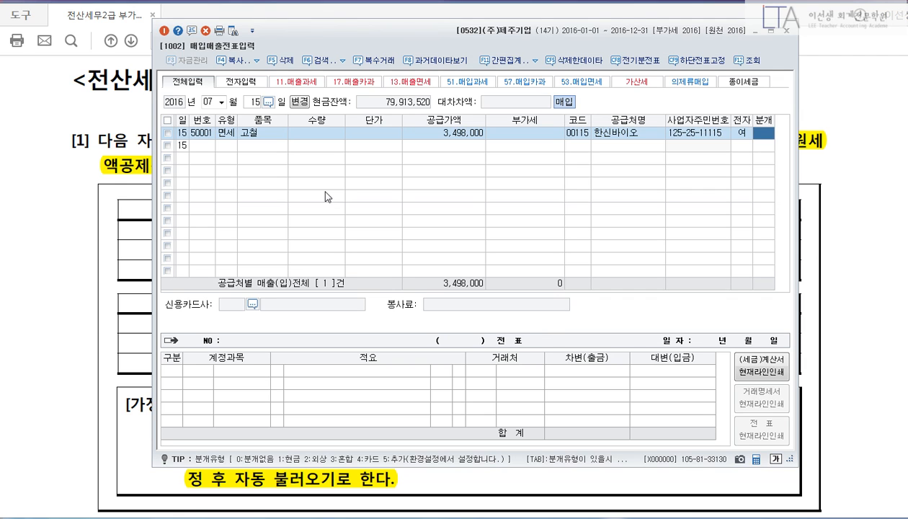
type("1")
key("Return")
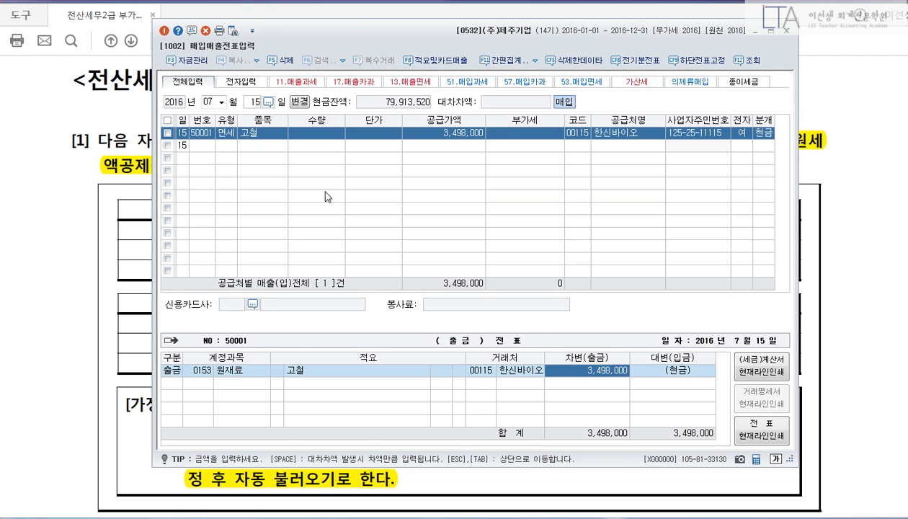
Assign 적요 code 07 재활용폐자원매입세액공제신고서 자동반영분 to the 원재료 line and complete the 07.15 voucher
left_click(277, 371)
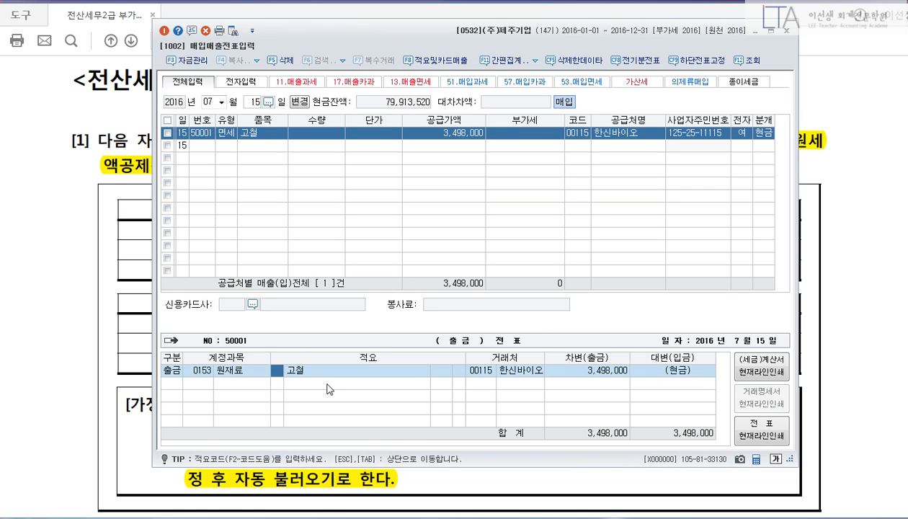
key("F2")
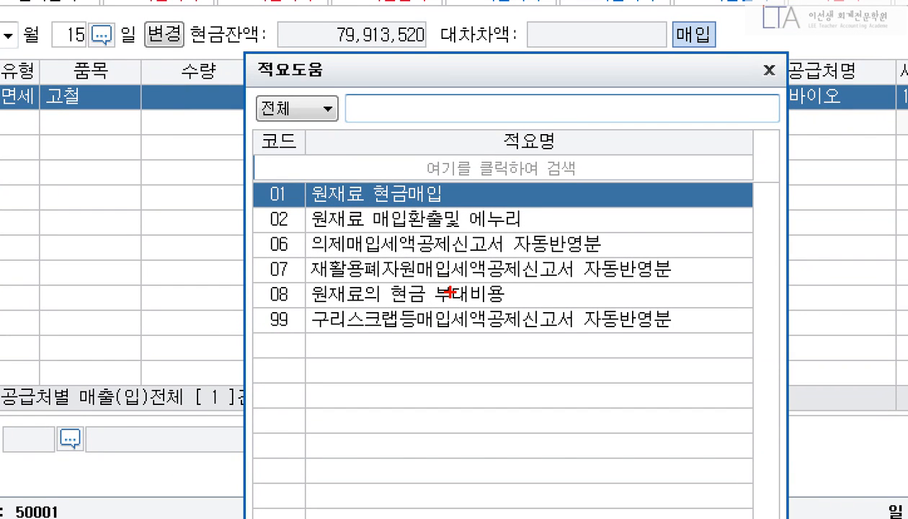
left_click_drag(257, 256, 426, 271)
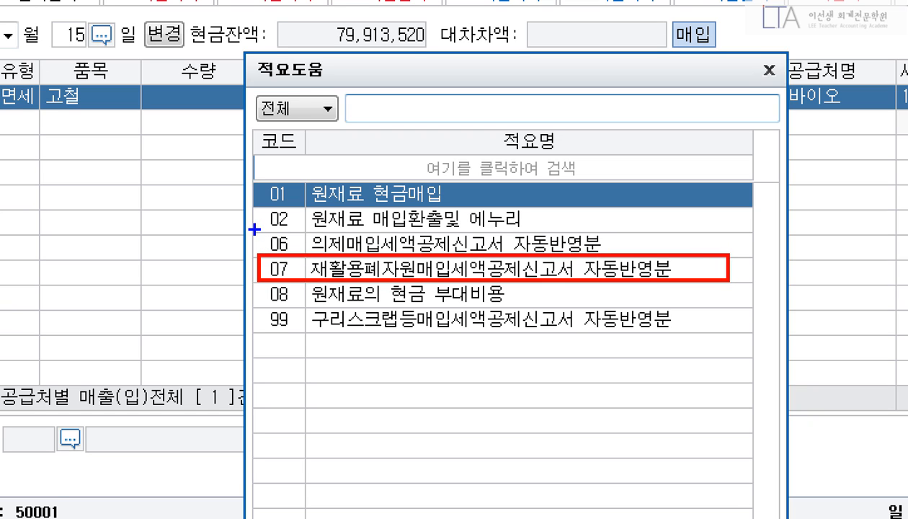
mouse_move(254, 224)
left_mouse_down()
mouse_move(514, 253)
mouse_move(734, 252)
left_mouse_up()
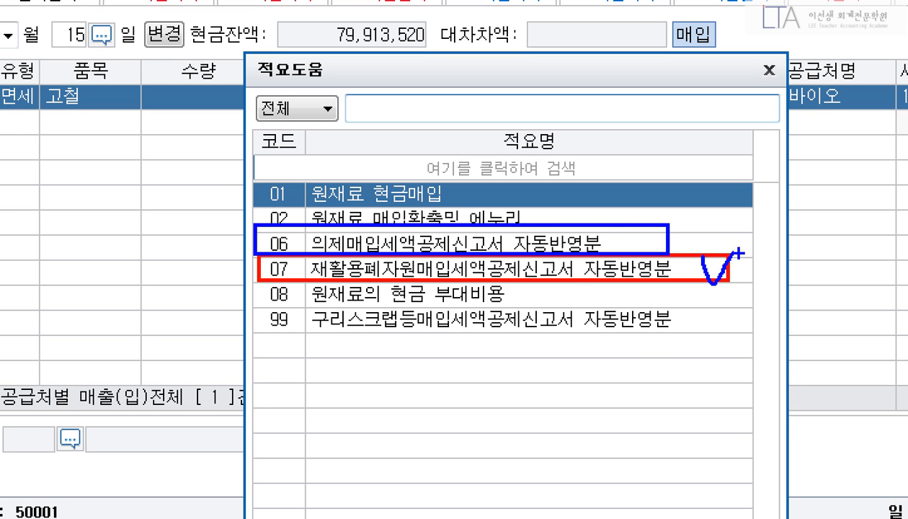
key("Escape")
left_click(420, 218)
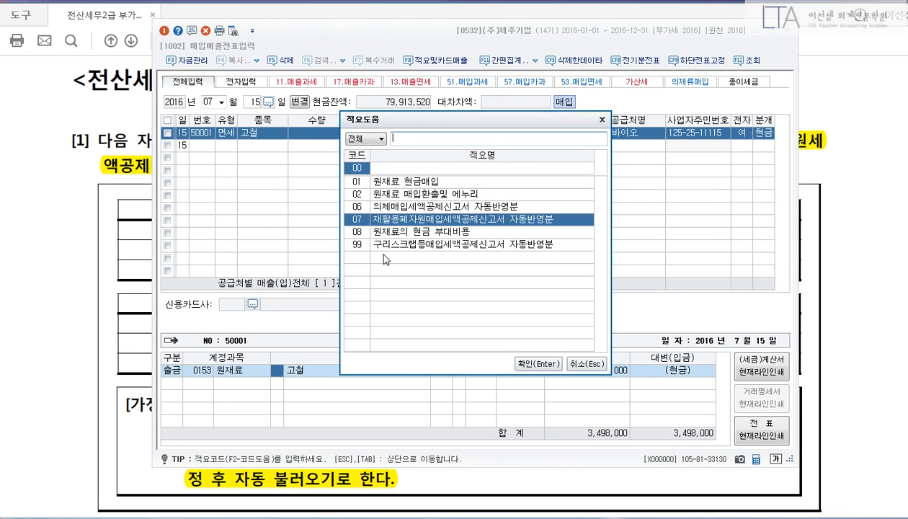
key("Return")
key("Return")
key("Return")
key("Return")
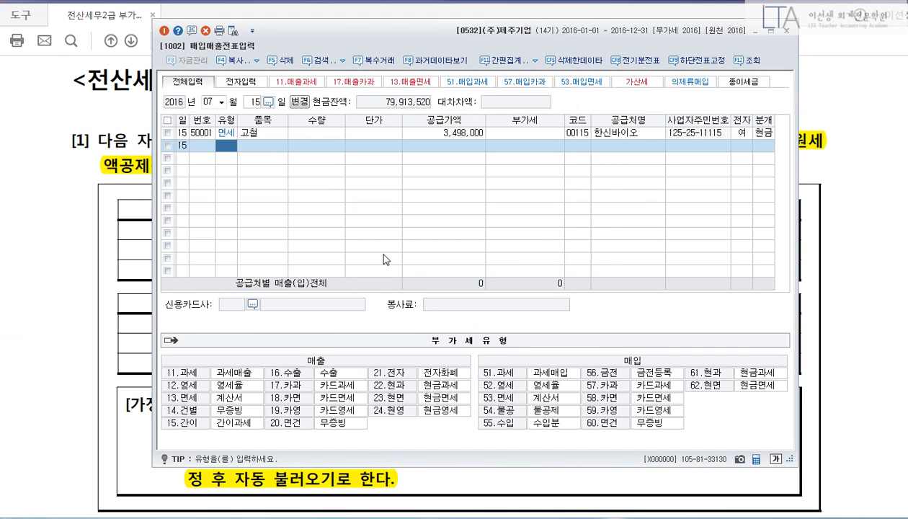
Leave the July entry and set the voucher date to 08월 26일
key("Escape")
key("Escape")
type("08")
key("Return")
type("26")
key("Return")
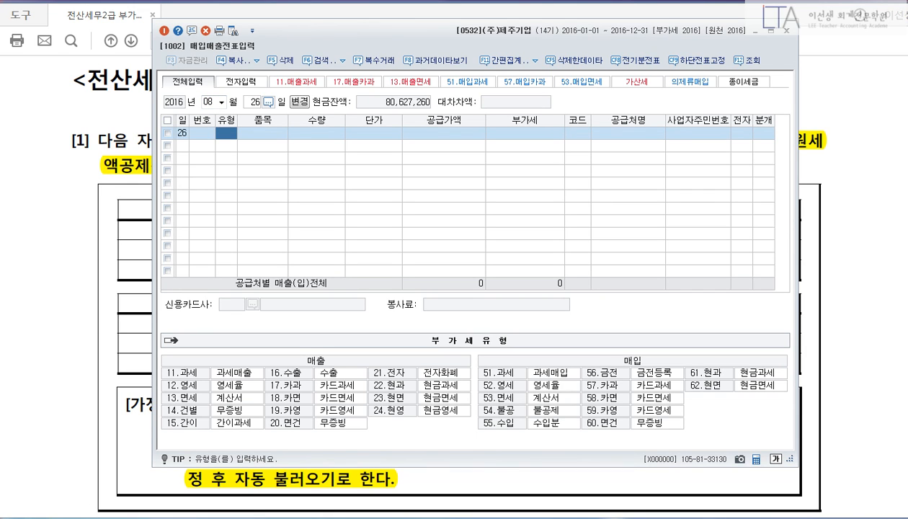
Enter the 08.26 purchase as type 60 면건 with item 고철, leaving quantity and unit price blank
type("60")
key("Return")
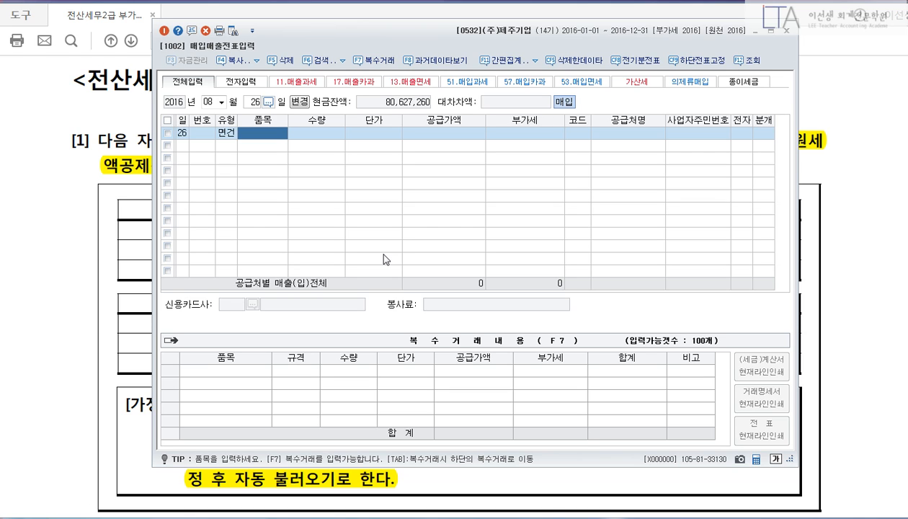
type("고철")
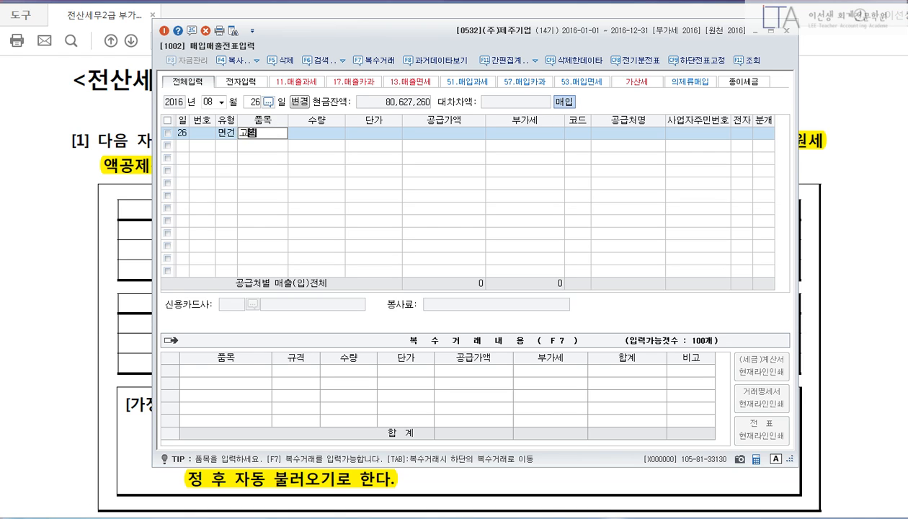
key("Return")
key("Return")
key("Return")
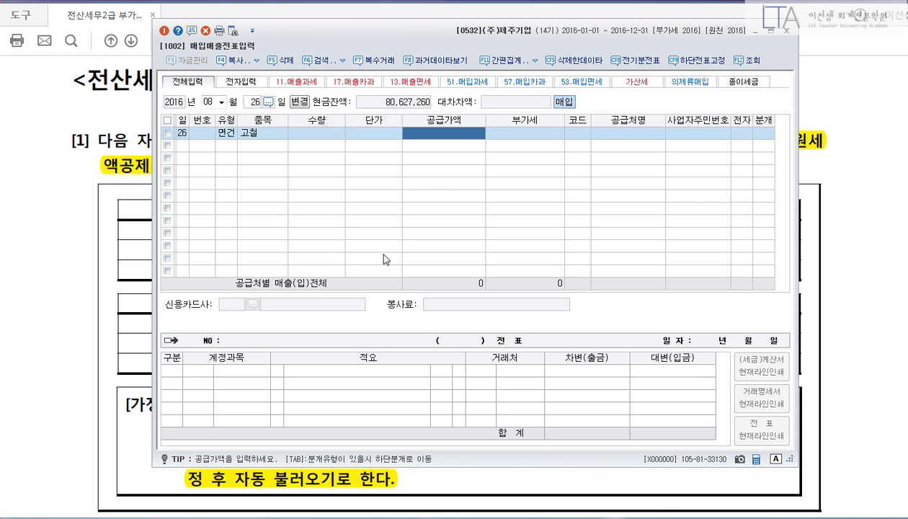
Set the supply amount to 795,000 and select the individual supplier from the 08.26 receipt by name
type("4")
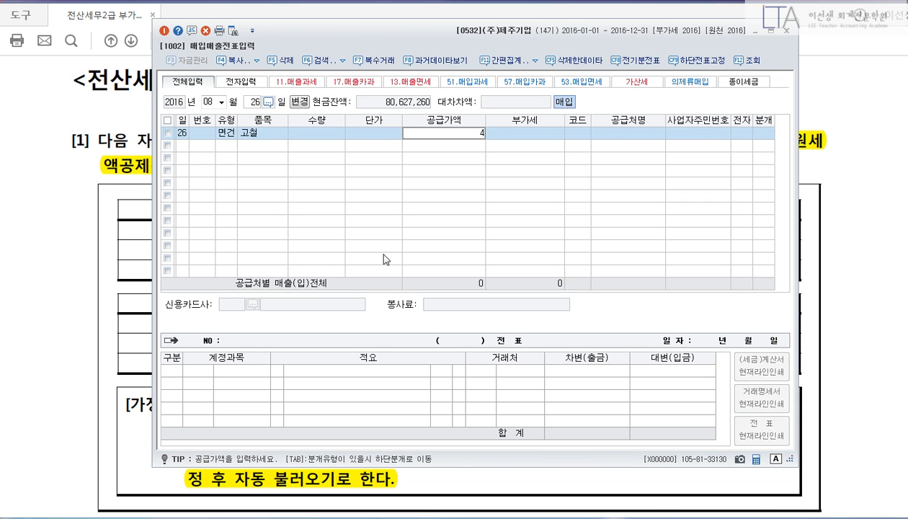
type("950000")
key("Return")
type("홍만")
key("Return")
key("Return")
key("Return")
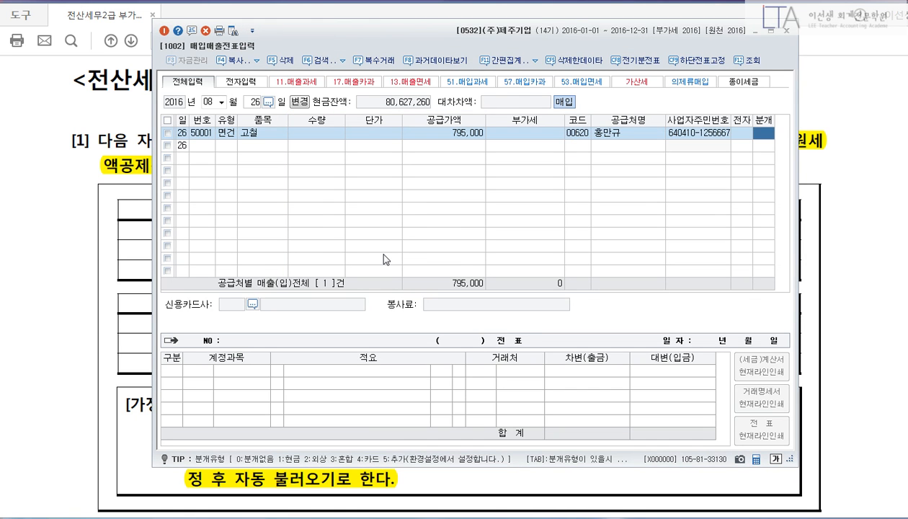
Journal the 08.26 purchase as 1 현금, set the 원재료 line's 적요 code to 07, and leave voucher entry
type("1")
key("Return")
key("Return")
type("8")
key("Return")
type("7")
key("Return")
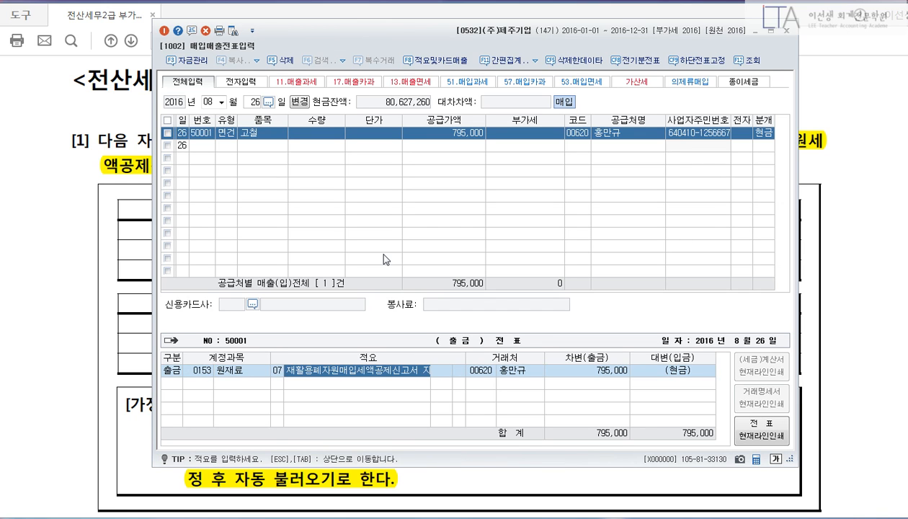
key("Escape")
key("Escape")
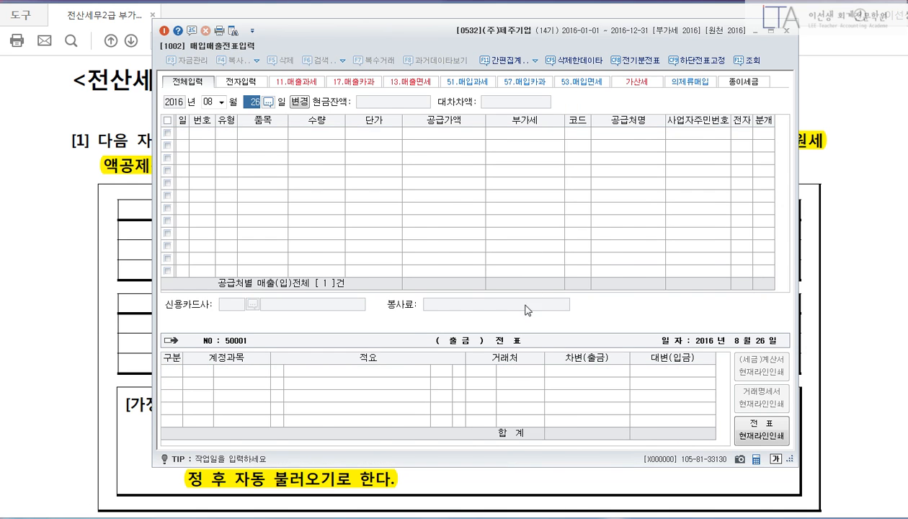
key("Escape")
Open the 재활용폐자원세액공제신고서 under 부가가치 and load it for 2016년 07월 to 2016년 09월
mouse_move(555, 517)
left_click(542, 461)
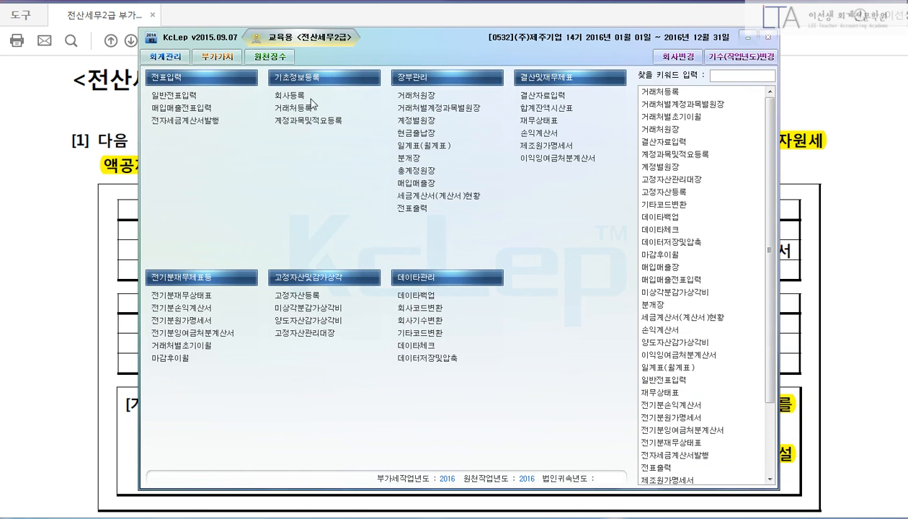
left_click(204, 57)
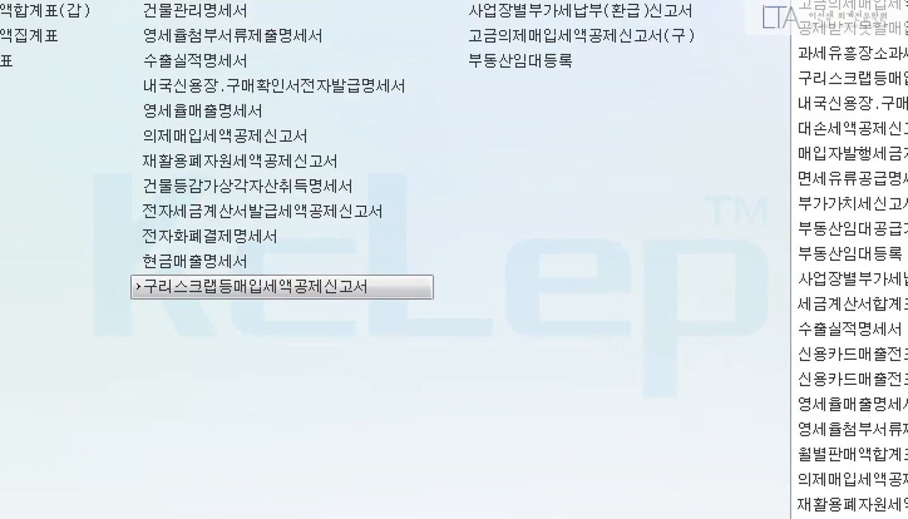
left_click_drag(189, 213, 418, 251)
left_click_drag(428, 298, 466, 301)
mouse_move(431, 267)
left_mouse_down()
mouse_move(437, 292)
mouse_move(483, 242)
left_mouse_up()
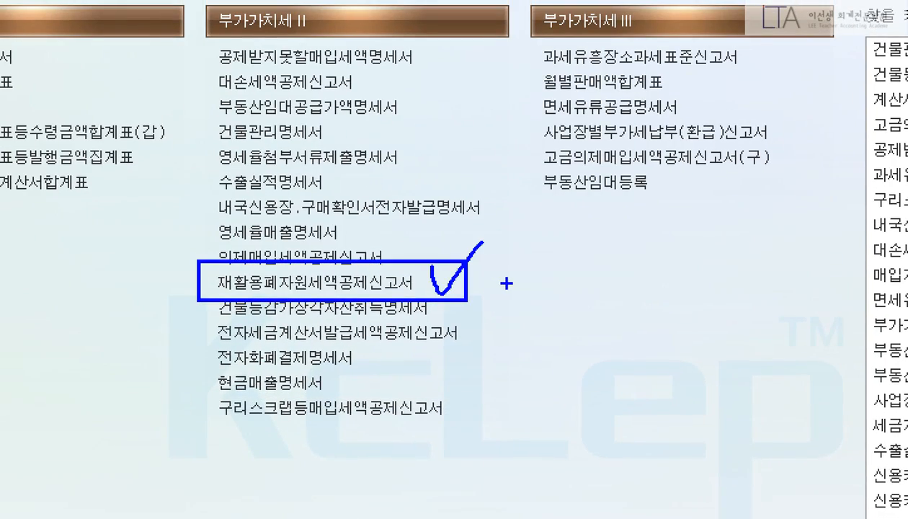
key("Escape")
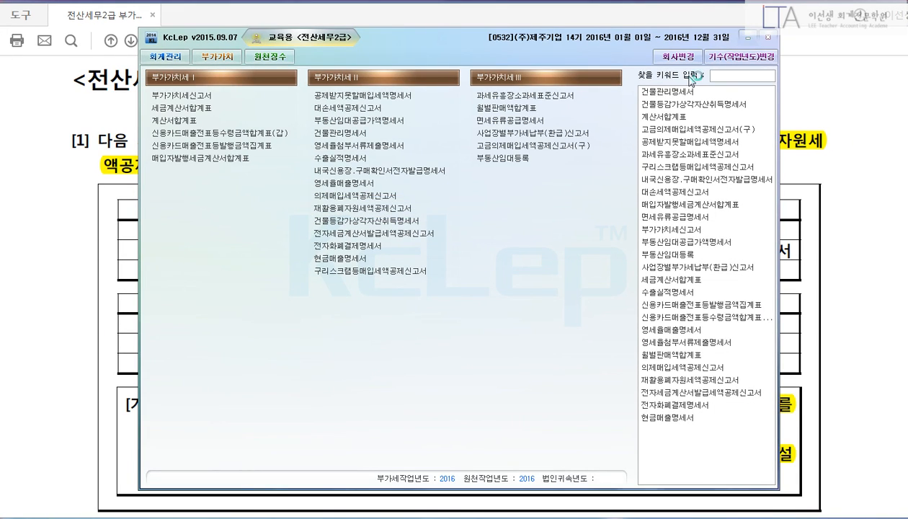
left_click(746, 33)
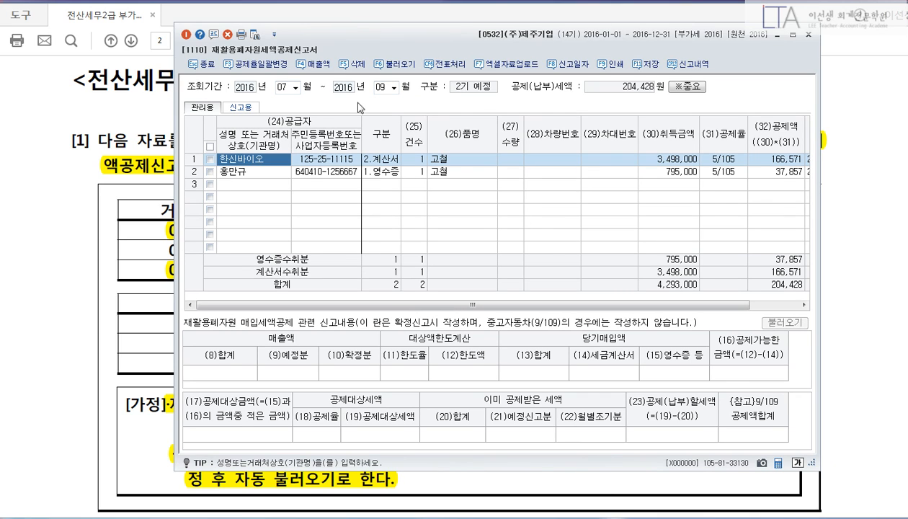
Review the loaded supplier rows of the 재활용폐자원세액공제신고서, from 사업자등록번호 through 차대번호 to 공제율
left_click(321, 160)
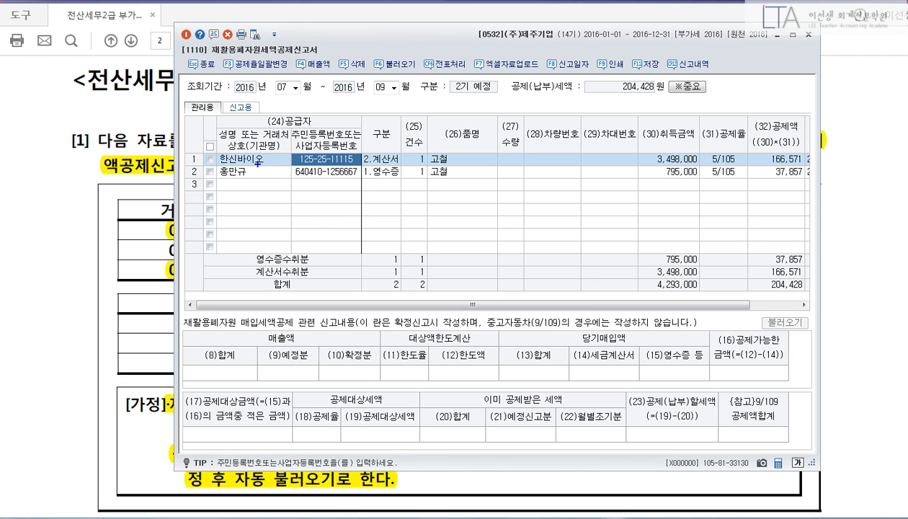
mouse_move(201, 140)
left_mouse_down()
mouse_move(649, 188)
mouse_move(840, 195)
left_mouse_up()
left_click(555, 164)
left_click(607, 163)
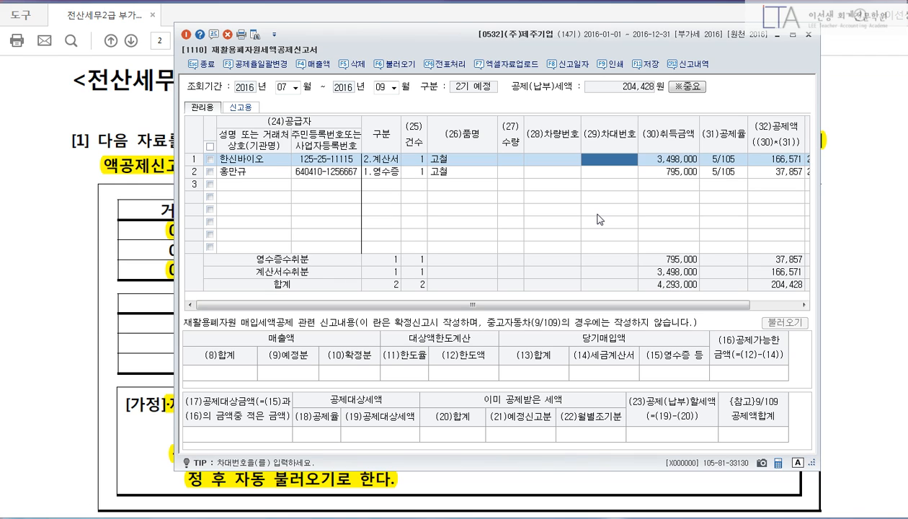
key("Return")
key("Return")
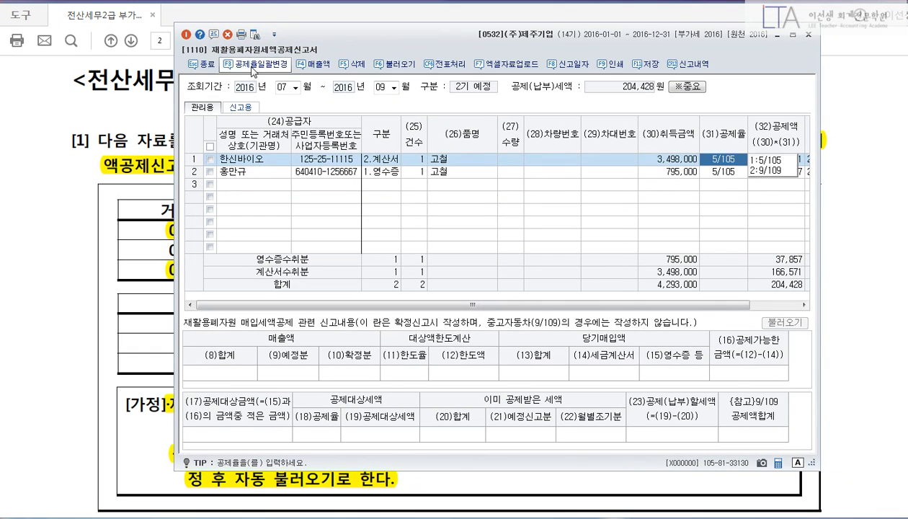
Try to change the 공제율 of all rows in one batch from 6/106 to 3/103
left_click(252, 69)
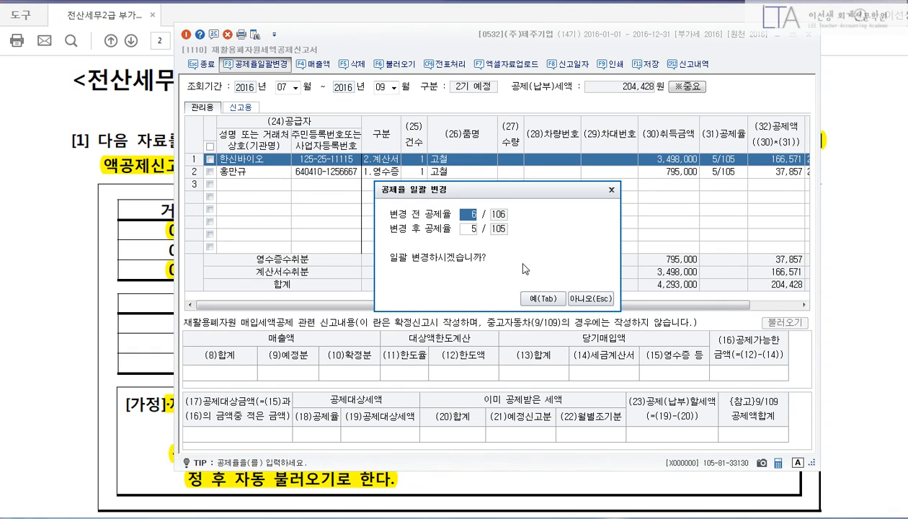
left_click(472, 229)
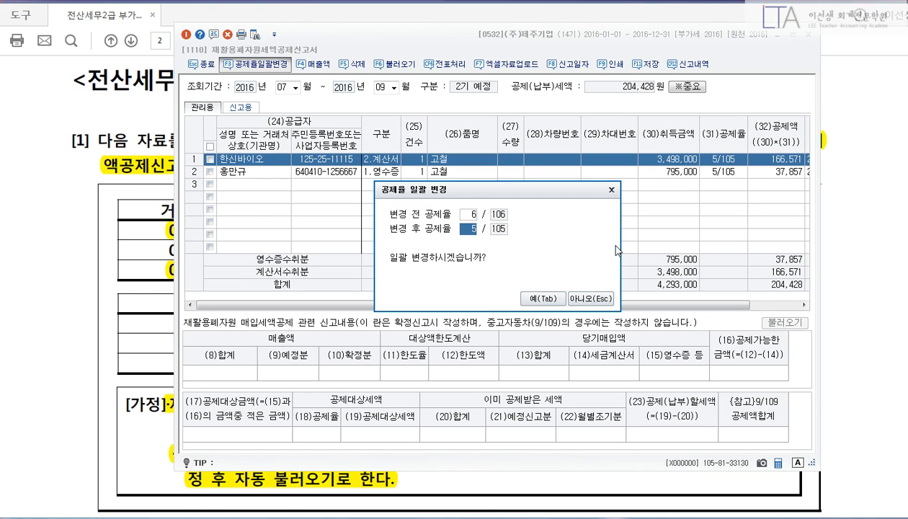
type("3")
key("Return")
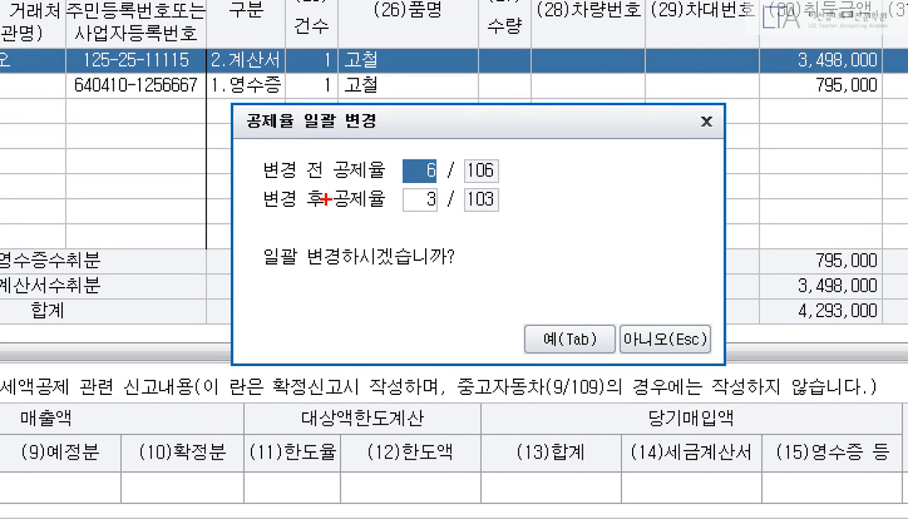
left_click_drag(245, 178, 542, 239)
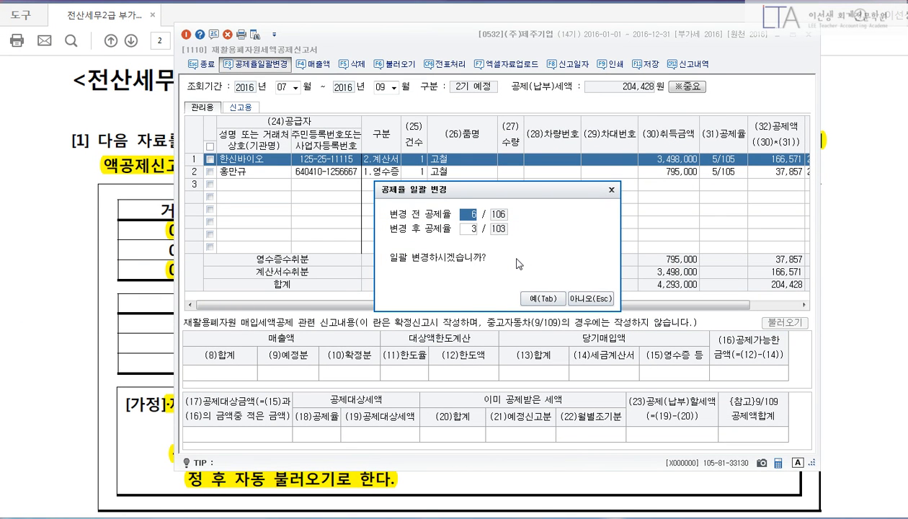
left_click(468, 229)
left_click(542, 298)
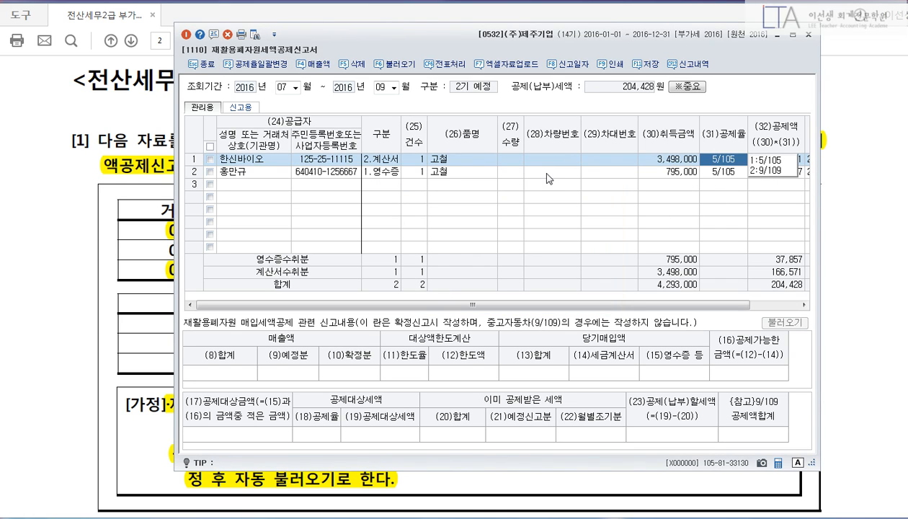
Select both supplier rows, retry the batch 공제율 change to 3/103, and check the rate in each row
left_click(210, 159)
left_click(210, 171)
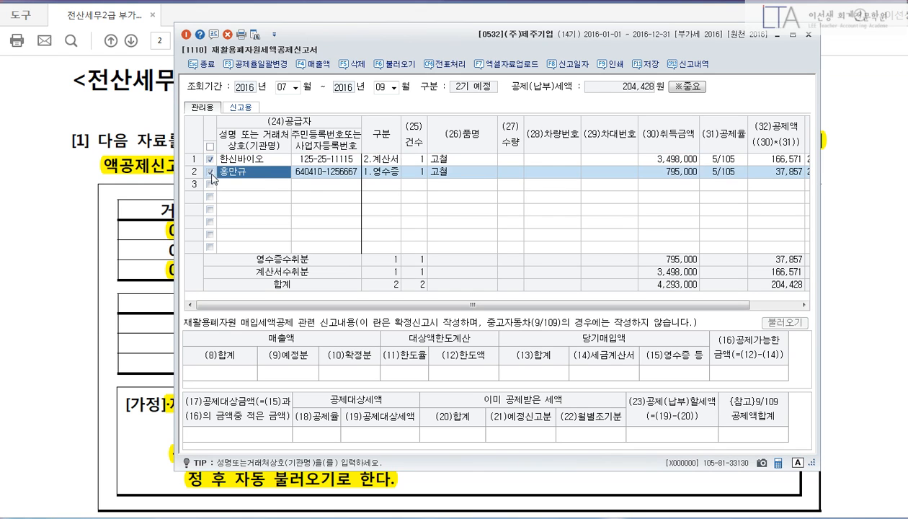
left_click(256, 64)
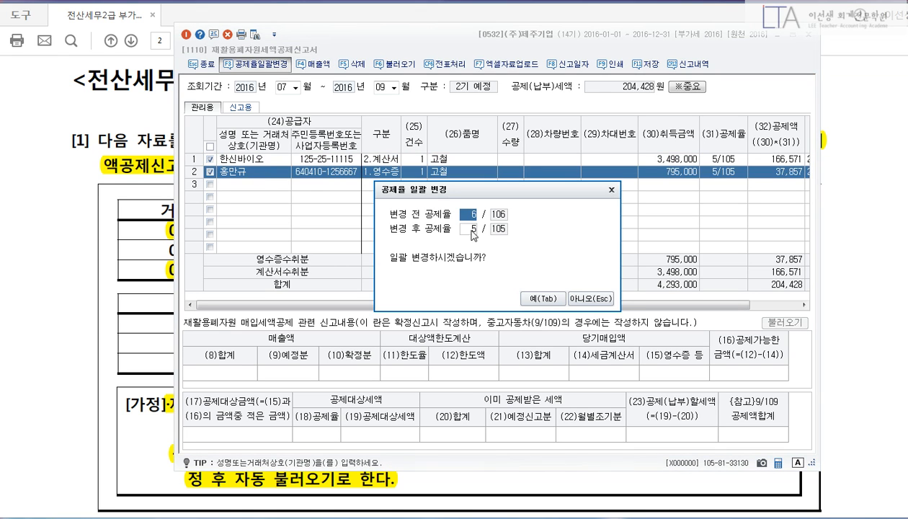
left_click(469, 229)
key("Tab")
key("Tab")
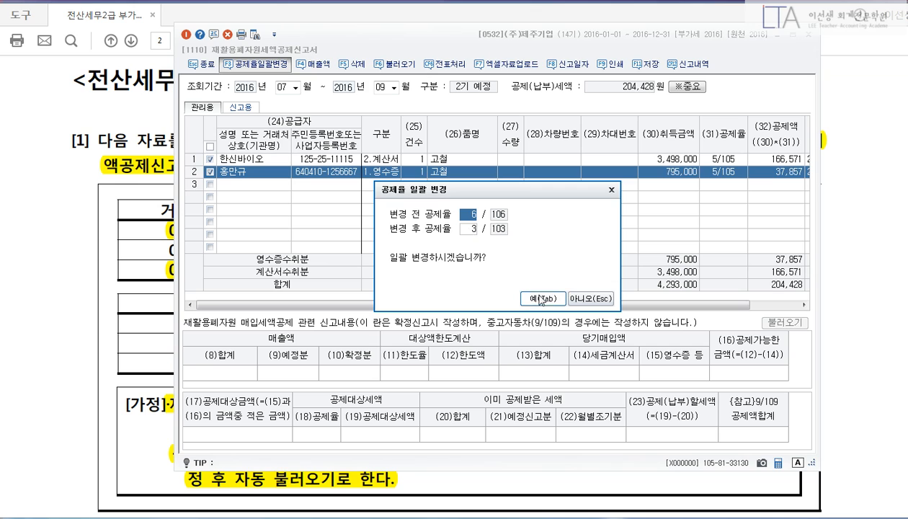
key("Return")
left_click(498, 160)
left_click(727, 160)
left_click(718, 174)
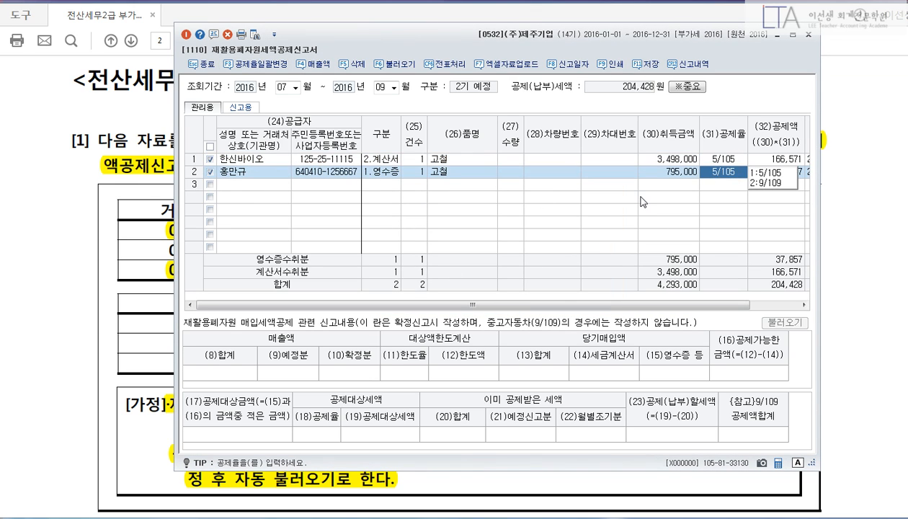
key("Up")
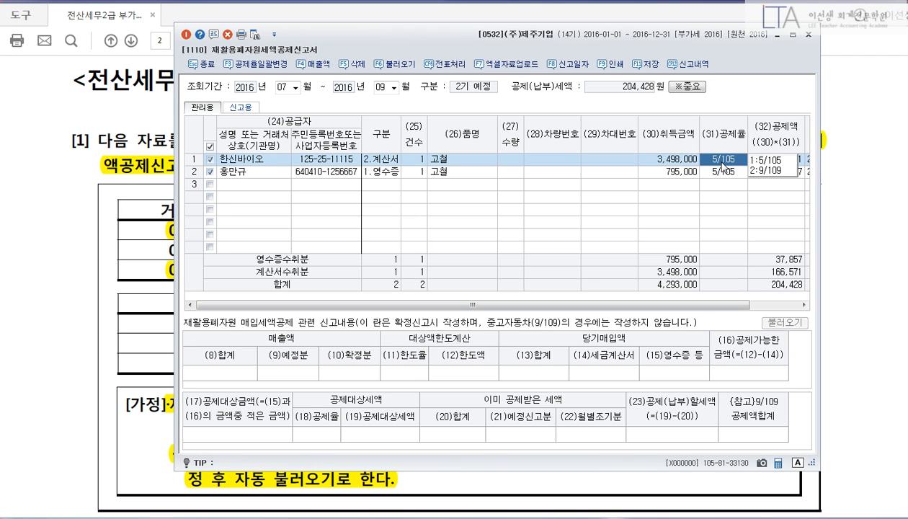
Deselect all rows and set the 공제율 of the 한신바이오 row to 3/103 directly
left_click(210, 146)
left_click(732, 164)
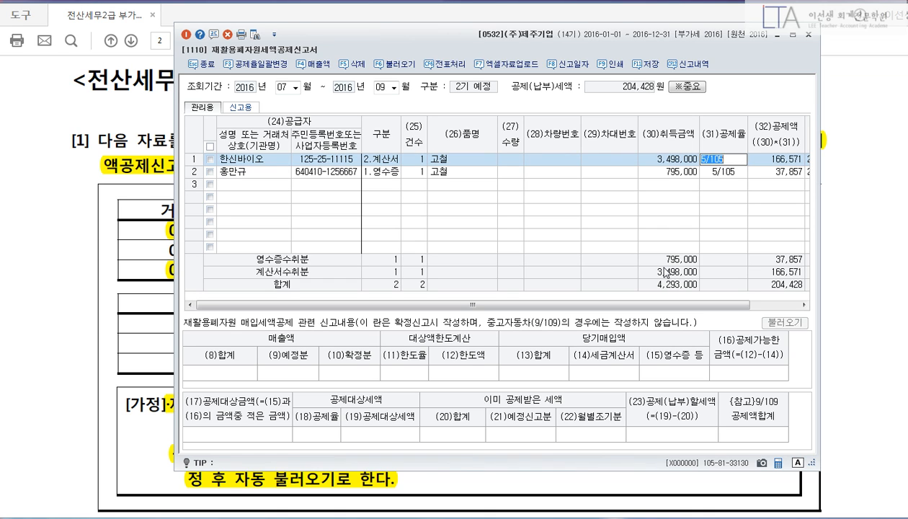
key("Return")
type("3")
key("Return")
key("Return")
key("Return")
key("Return")
key("Return")
key("Return")
key("Return")
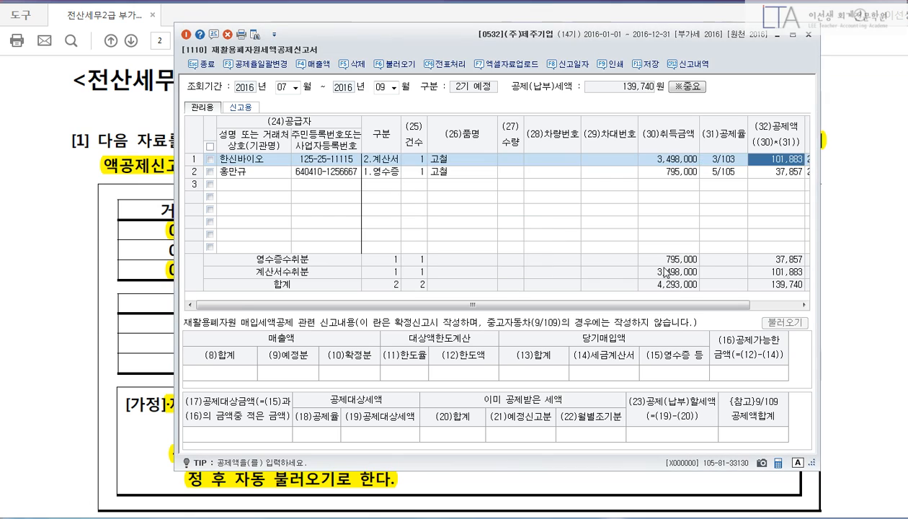
Set the 공제율 of the 영수증 row with 취득금액 795,000 to 3/103
key("Return")
key("Return")
key("Return")
key("Return")
key("Return")
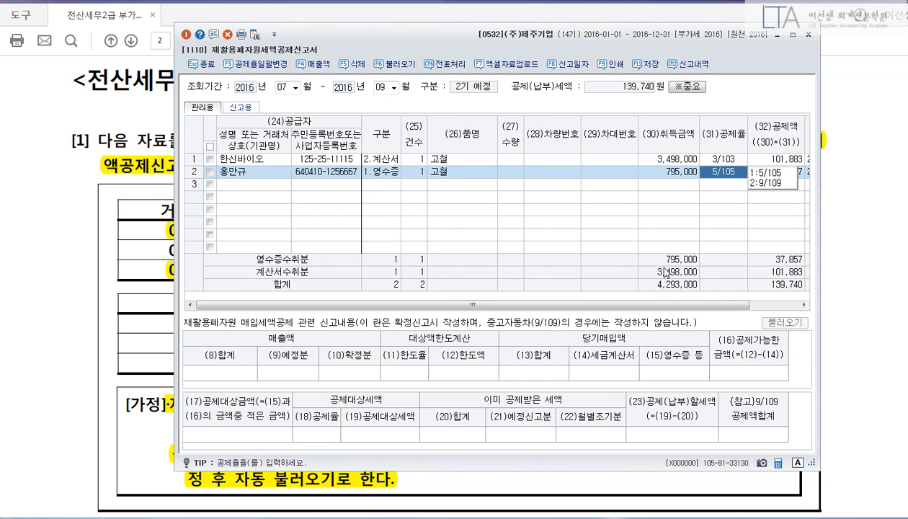
type("10")
type("3")
key("Return")
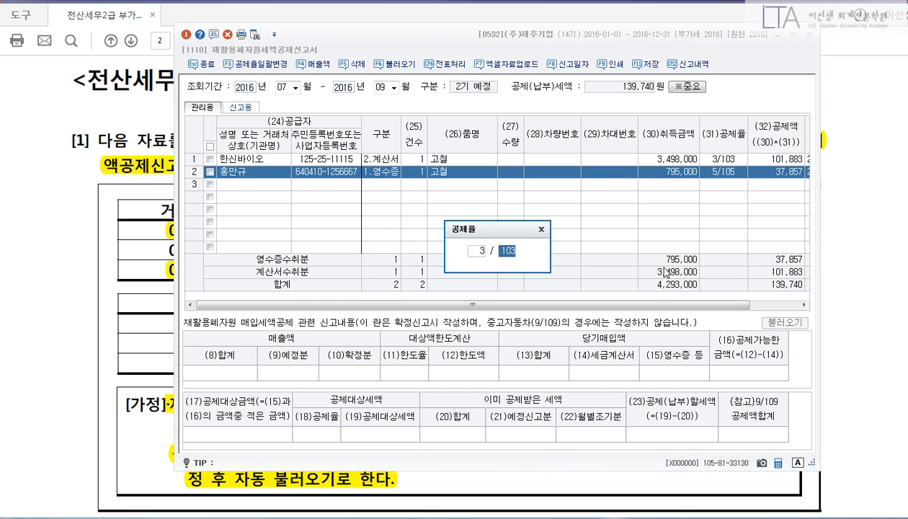
key("Return")
key("Return")
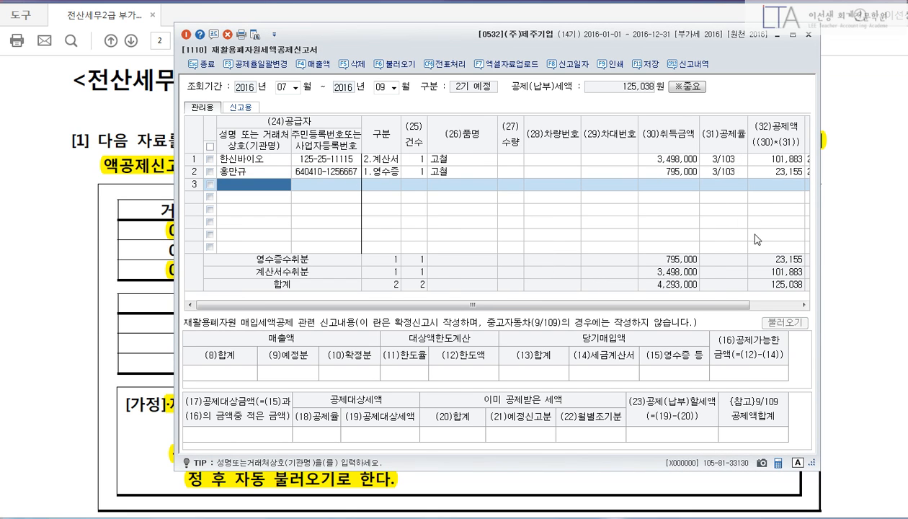
View the 공제율 entry of the 한신바이오 row and close it
left_click(725, 160)
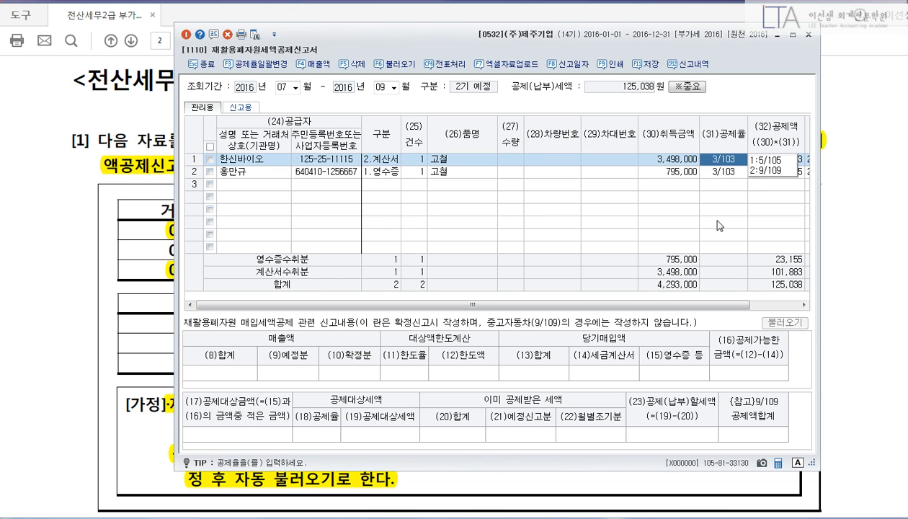
key("Return")
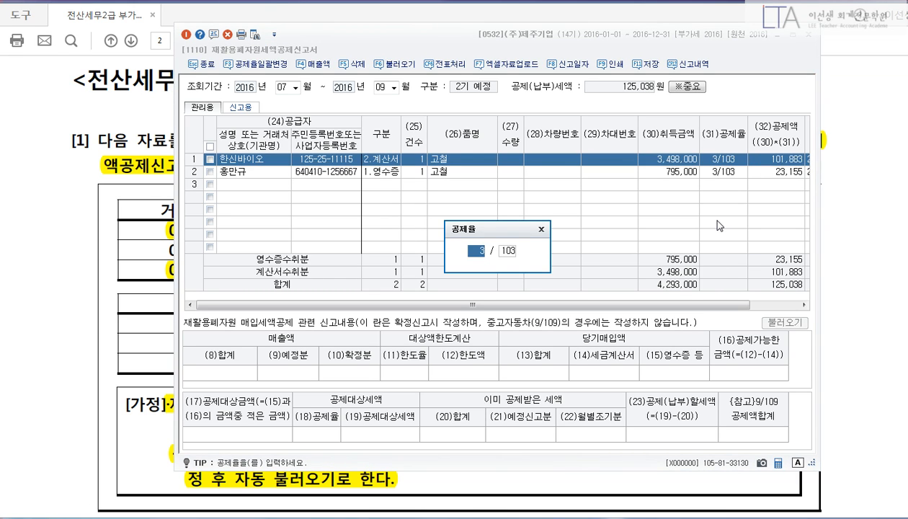
left_click(541, 229)
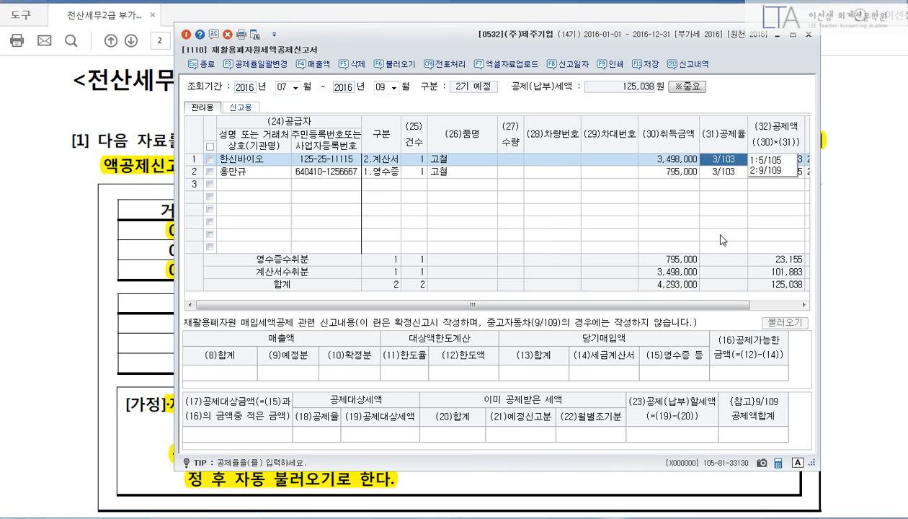
Save the 재활용폐자원세액공제신고서 and dismiss the notice
key("Return")
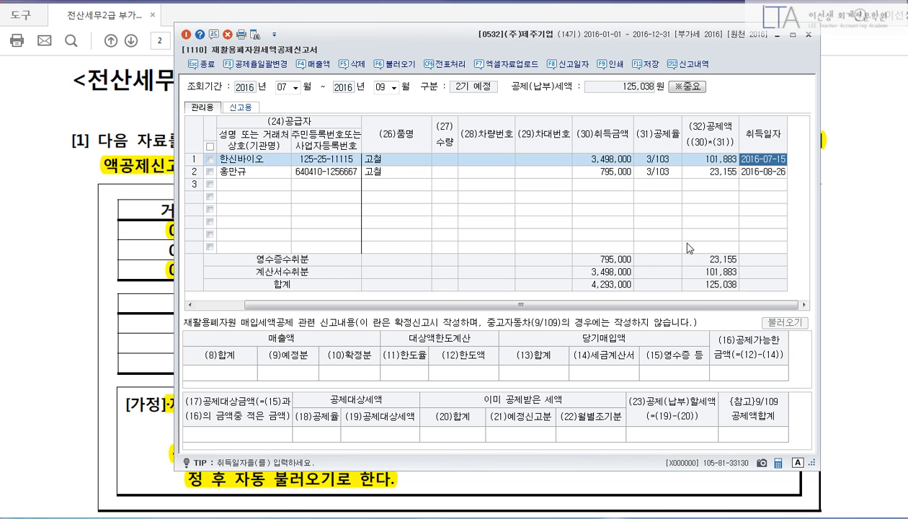
left_click(645, 64)
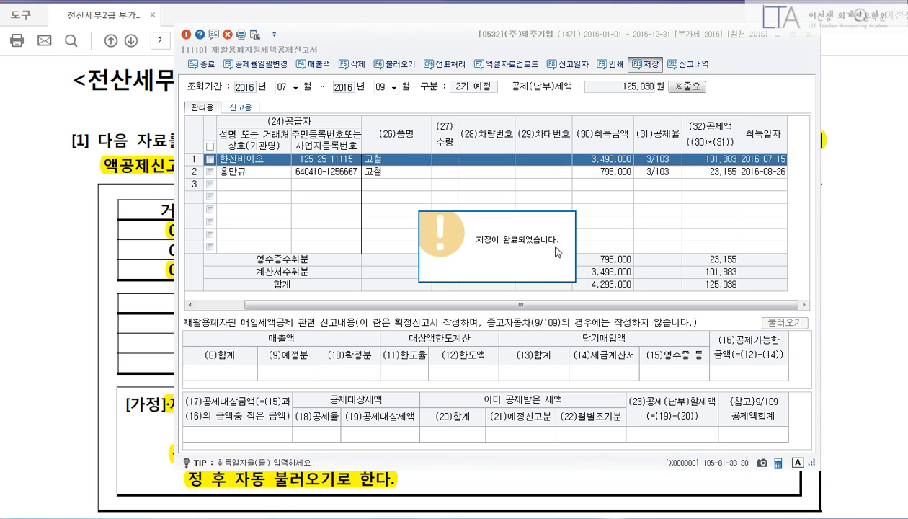
left_click(525, 267)
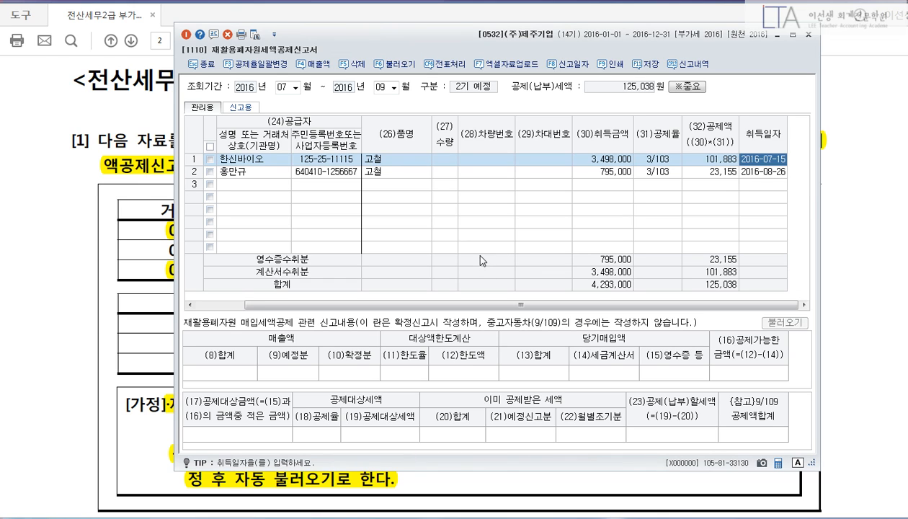
Review the 매입세액공제 관련 신고내용 section and the 취득금액 and 공제액 in the 합계 row
mouse_move(158, 292)
left_mouse_down()
mouse_move(534, 369)
mouse_move(803, 442)
left_mouse_up()
key("Escape")
mouse_move(263, 271)
left_mouse_down()
mouse_move(627, 306)
mouse_move(756, 304)
left_mouse_up()
left_click_drag(642, 301, 641, 289)
left_click_drag(733, 293, 749, 282)
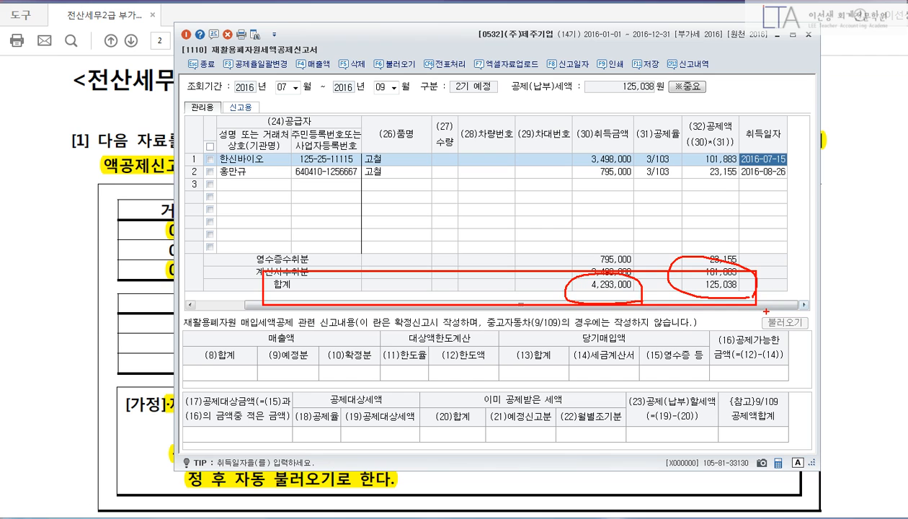
key("Escape")
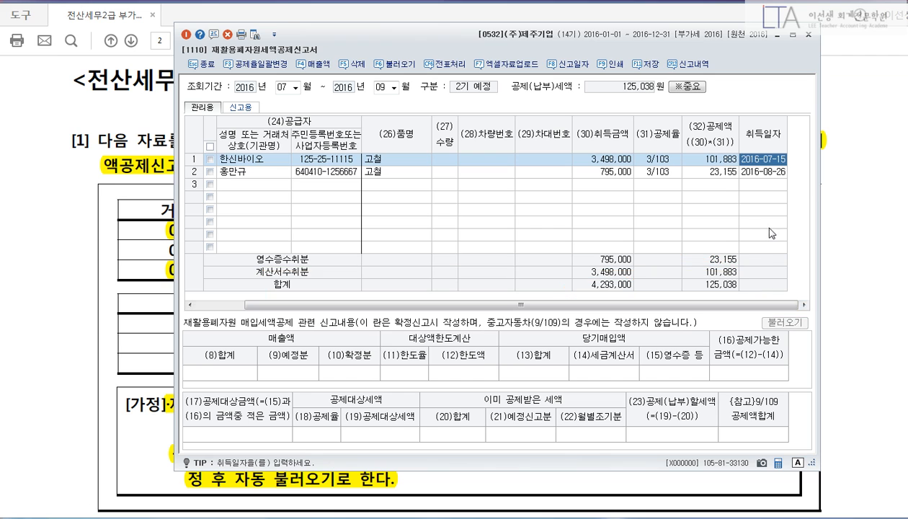
Close the form, open the 부가가치세신고서 for 2016년 7월 1일 to 9월 30일, and check line 43 재활용폐자원등매입세액
left_click(777, 36)
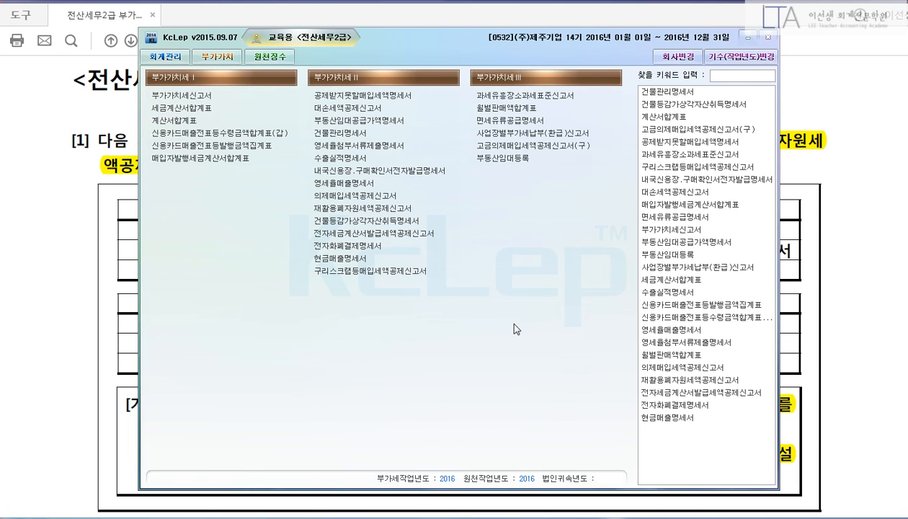
type("7")
key("Return")
type("9")
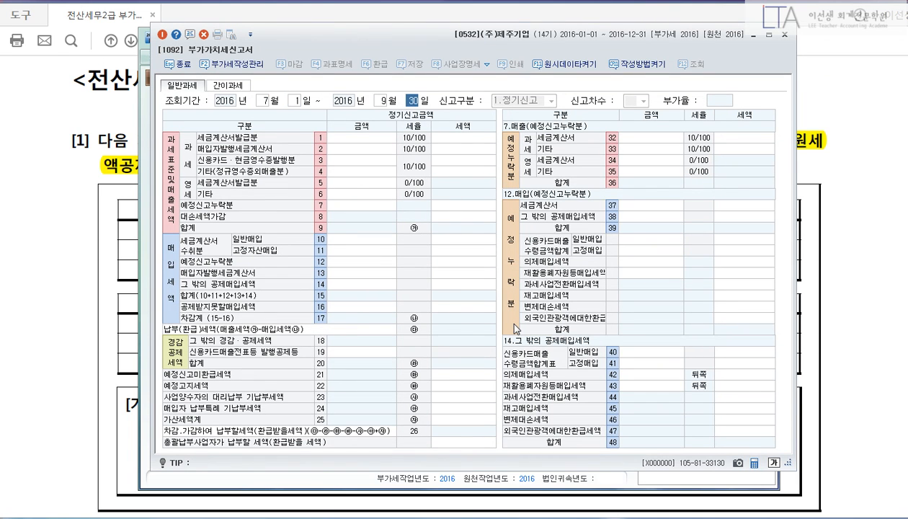
key("Return")
left_click(394, 289)
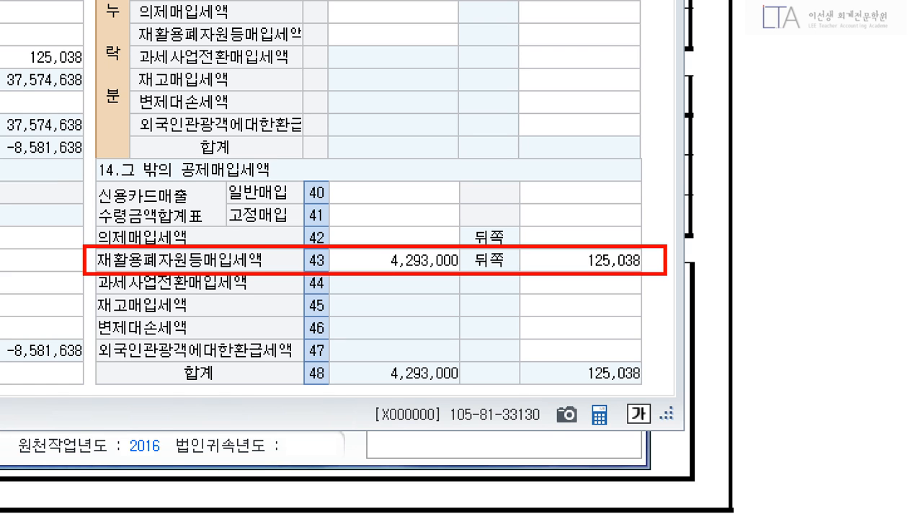
left_click_drag(672, 247, 706, 265)
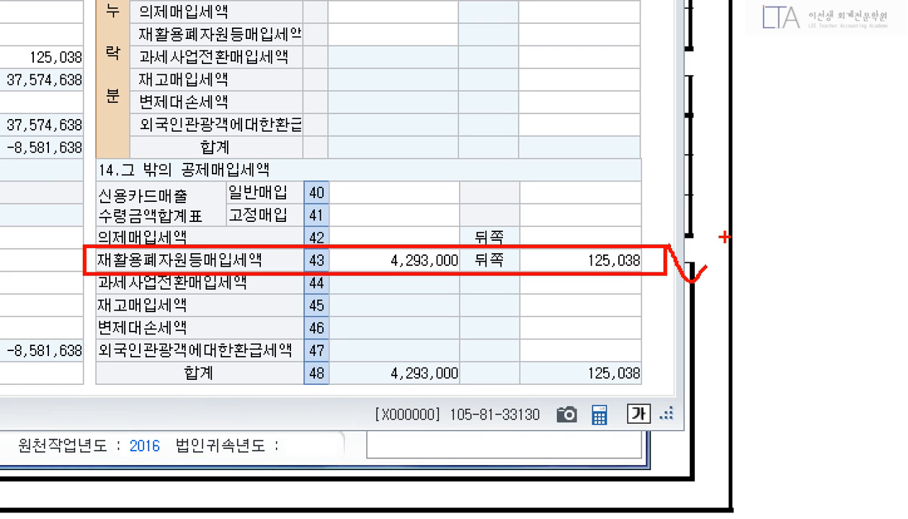
Close the 부가가치세신고서 without saving the data
key("Escape")
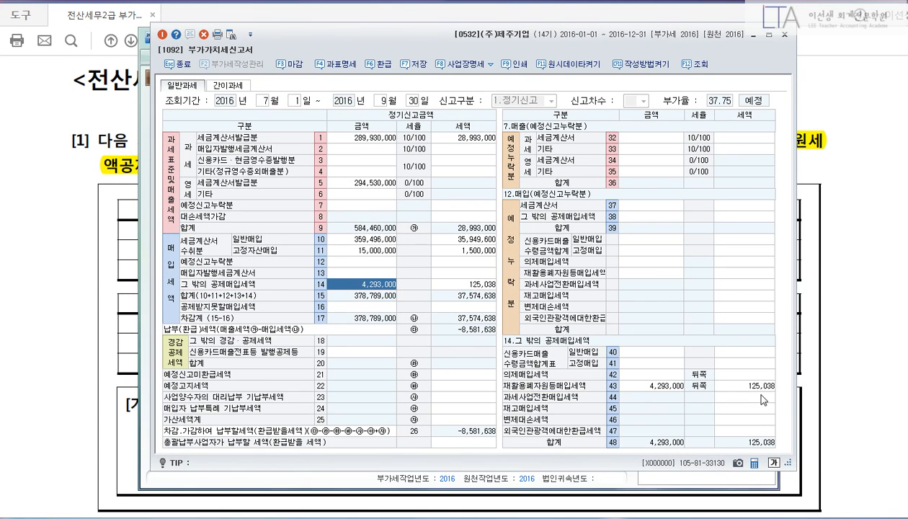
left_click(761, 388)
key("Escape")
key("Escape")
left_click(483, 269)
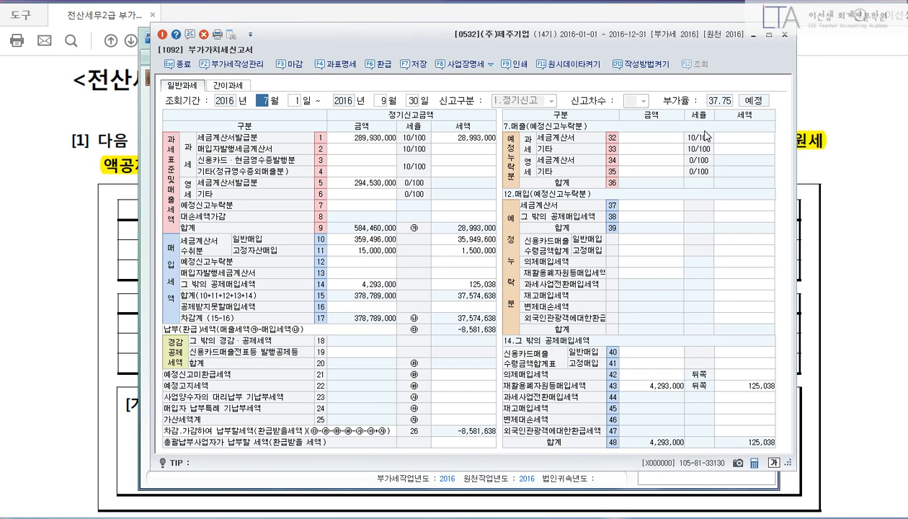
left_click(782, 34)
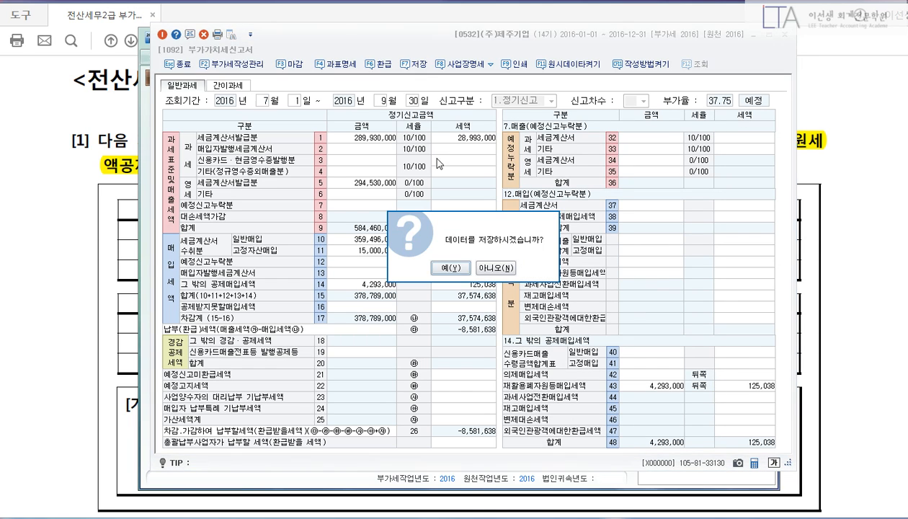
left_click(483, 269)
Open 일반전표입력 and set the voucher date to 2016년 9월 30일
left_click(164, 57)
left_click(195, 102)
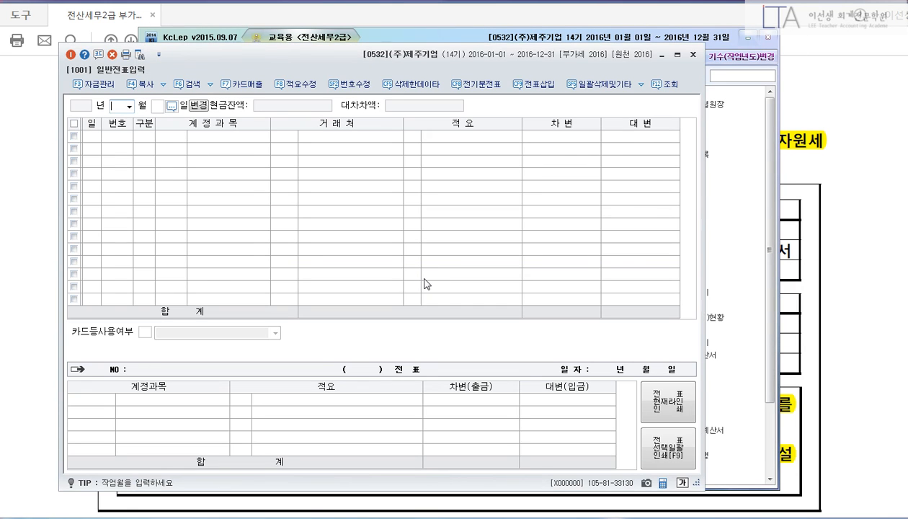
type("9")
key("Return")
type("30")
key("Return")
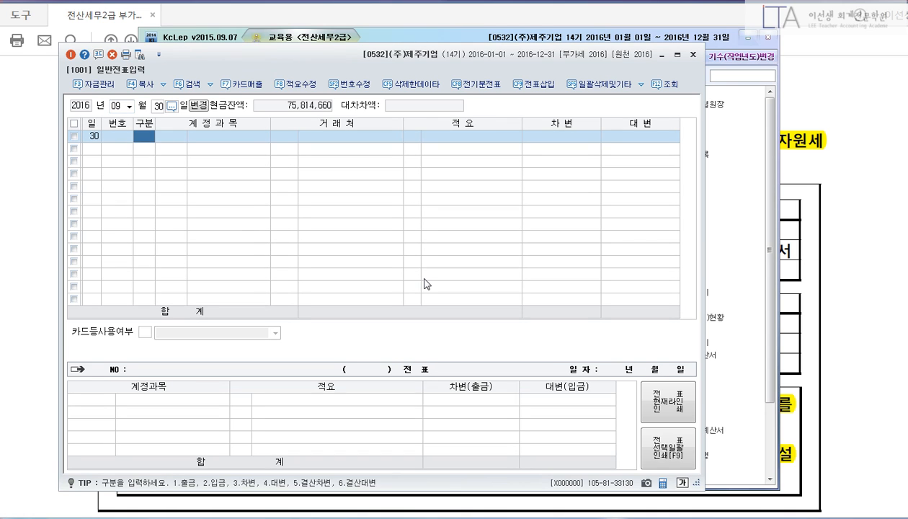
Enter a 차변 line for account 0135 부가세대급금 with an amount of 125,038
type("3")
key("Return")
type("135")
key("Return")
key("Return")
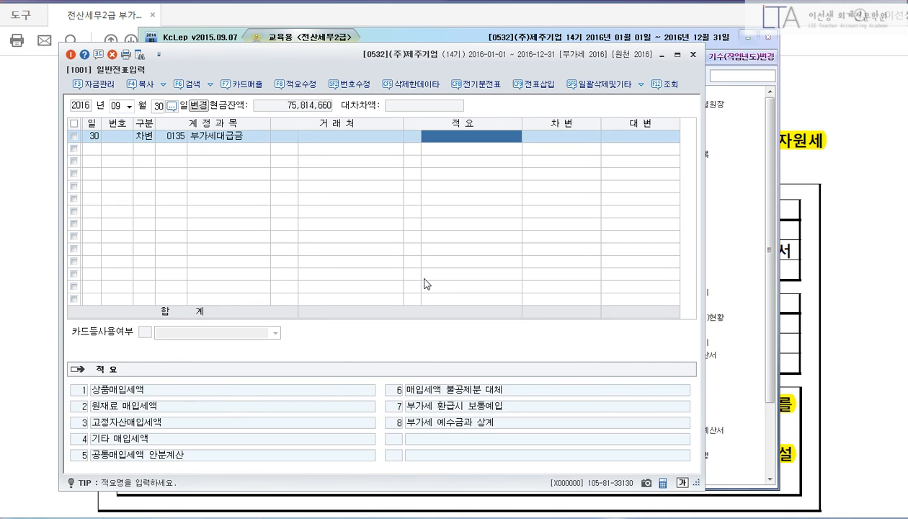
key("Return")
type("125038")
key("Return")
Enter the matching 대변 line for account 0153 원재료 at 125,038 with 적요 8 타계정으로 대체액 원가명세서 반영분
type("4")
key("Return")
type("153")
key("Return")
key("Return")
type("8")
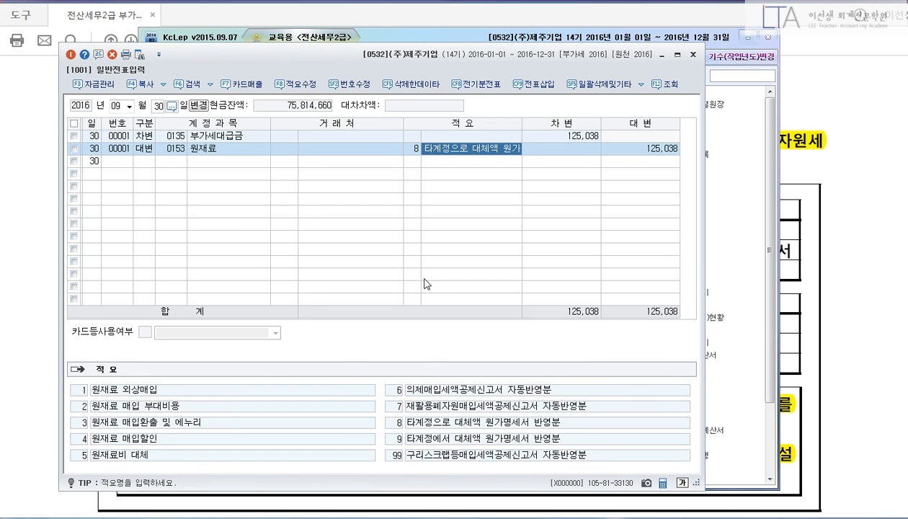
key("Return")
key("Return")
key("Up")
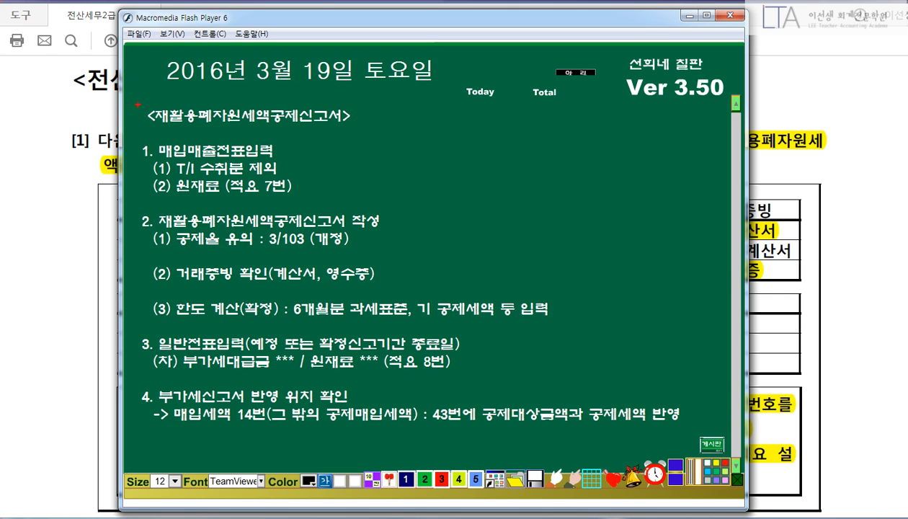
Review the board notes on 매입매출전표입력 and 재활용폐자원세액공제신고서 작성, marking the T/I exclusion, 3/103 rate, evidence and limit calculation
left_click_drag(128, 133, 300, 199)
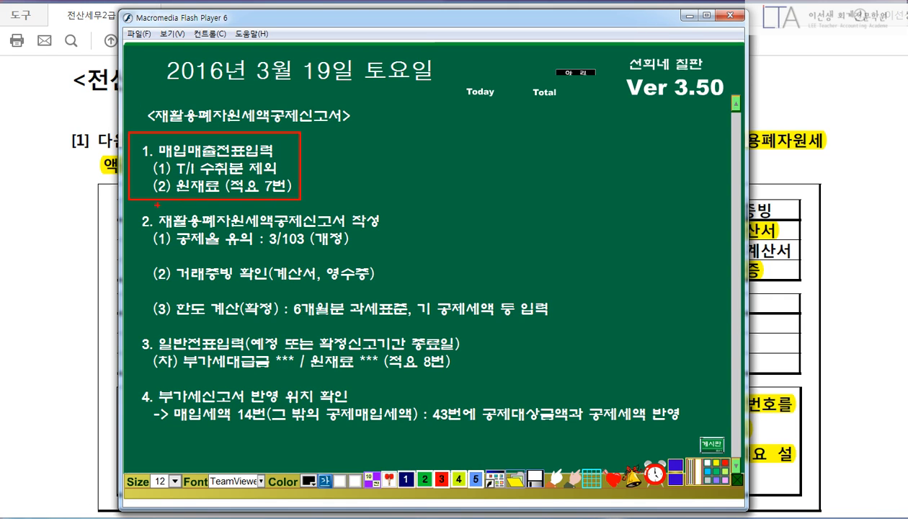
mouse_move(126, 204)
left_mouse_down()
mouse_move(267, 265)
mouse_move(532, 308)
mouse_move(595, 330)
left_mouse_up()
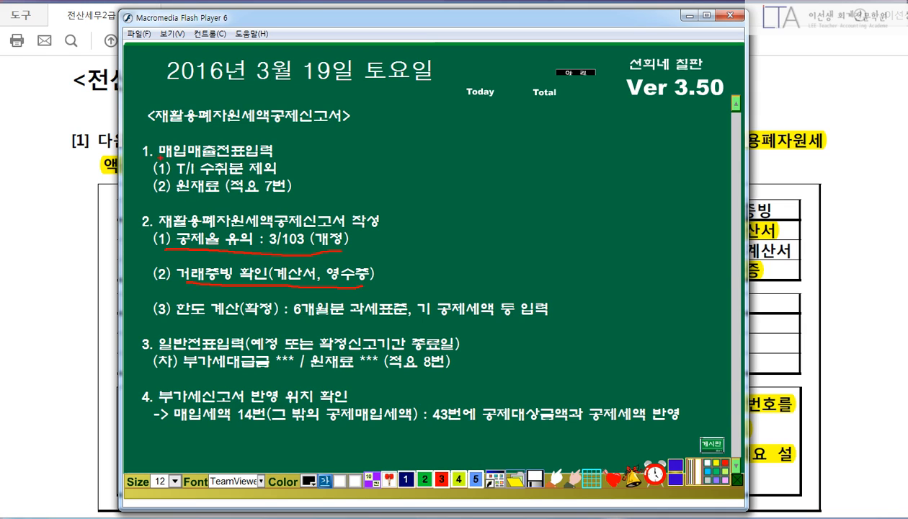
left_click_drag(147, 152, 293, 176)
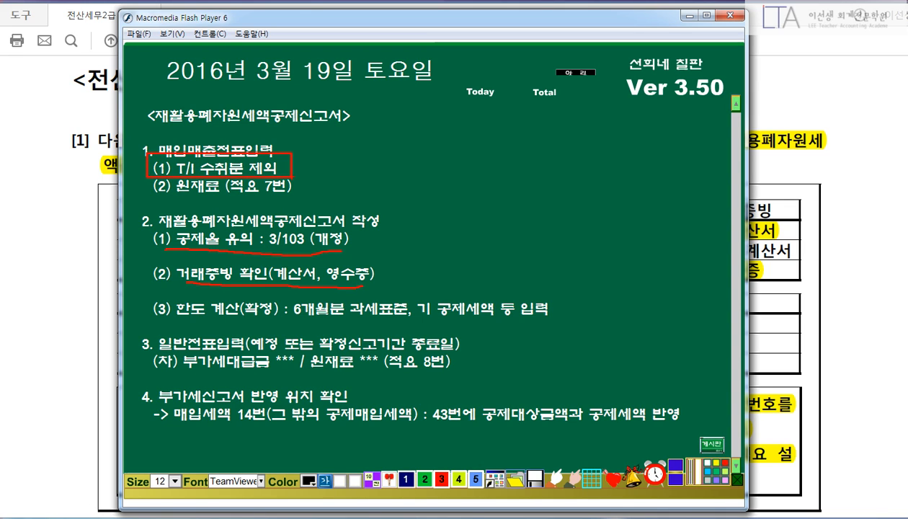
left_click_drag(140, 293, 566, 322)
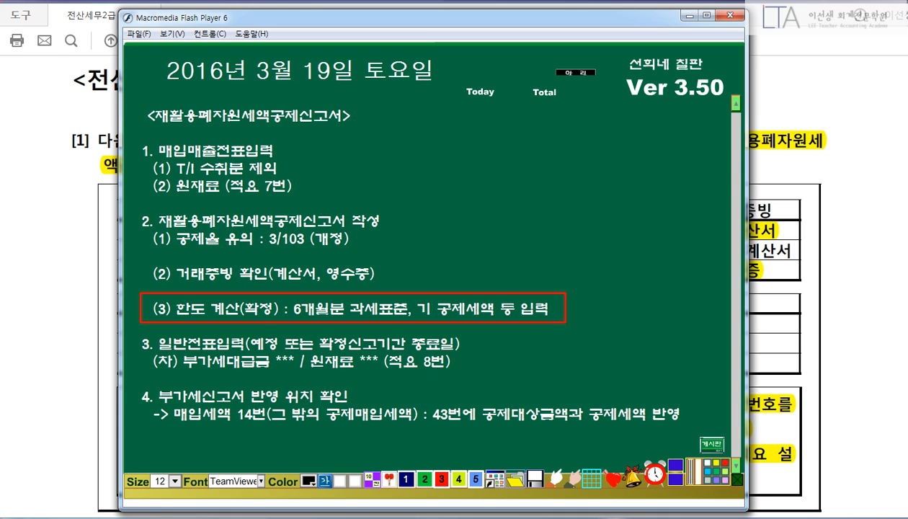
key("Escape")
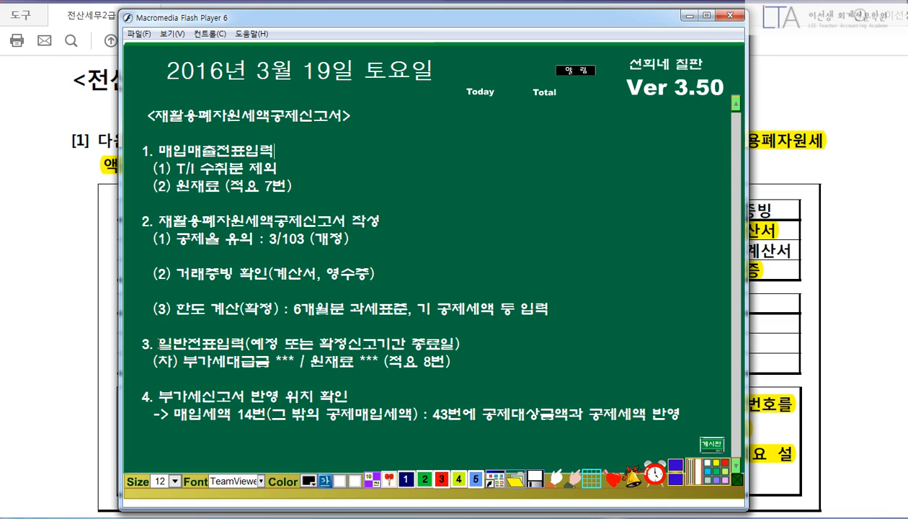
Review the board notes on 일반전표입력 and the 부가세신고서 반영 위치, marking both sections and 43번, and minimize the board
left_click_drag(125, 326, 485, 377)
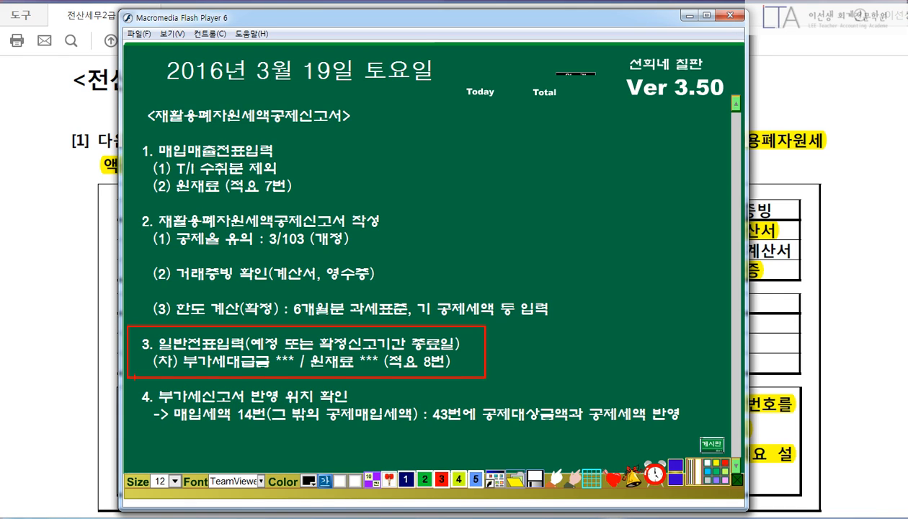
left_click_drag(132, 377, 698, 428)
left_click_drag(425, 398, 471, 432)
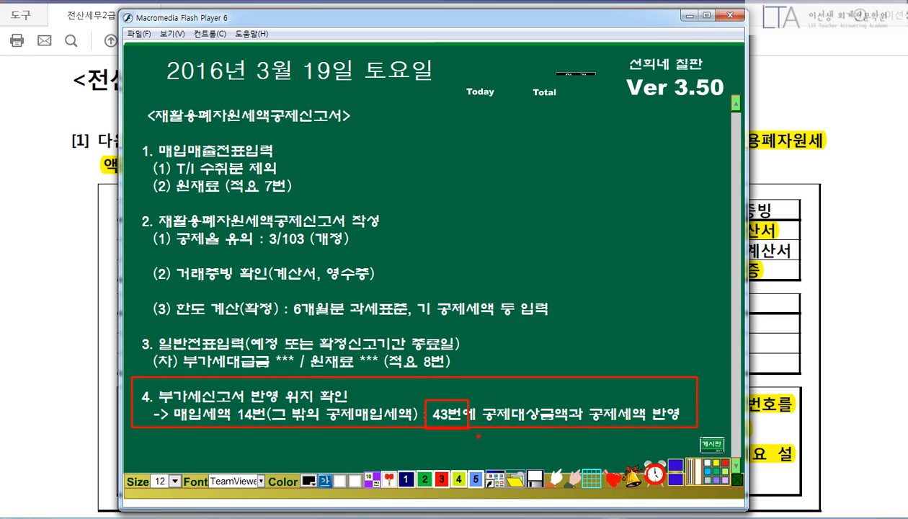
right_click(319, 281)
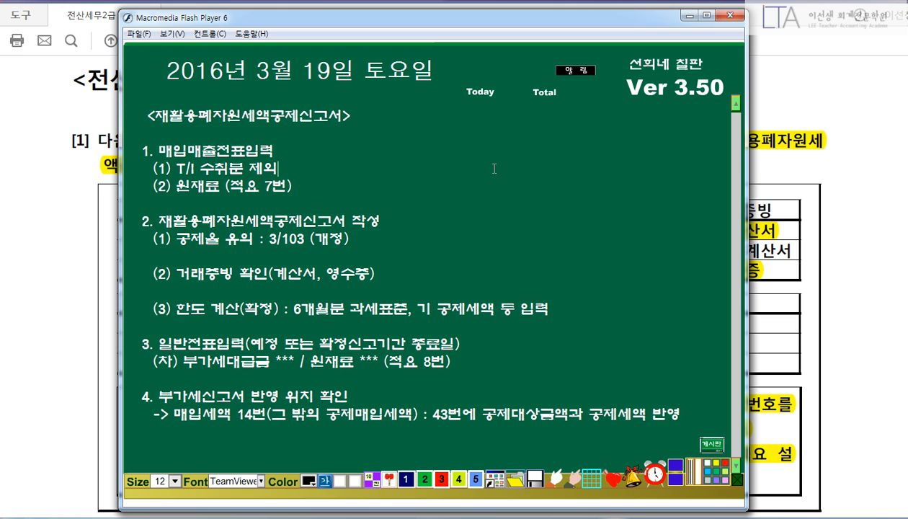
left_click(689, 15)
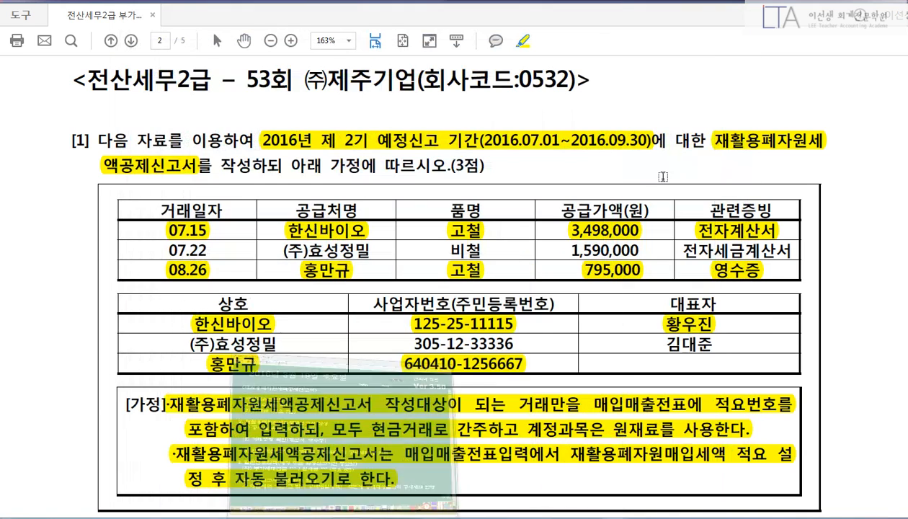
Read the 동부상사 question on page 3, marking 확정, 작성, 중소제조법인 with the 4/104 rate, and 매입매출전표입력은 생략
scroll(442, 286, "down", 1)
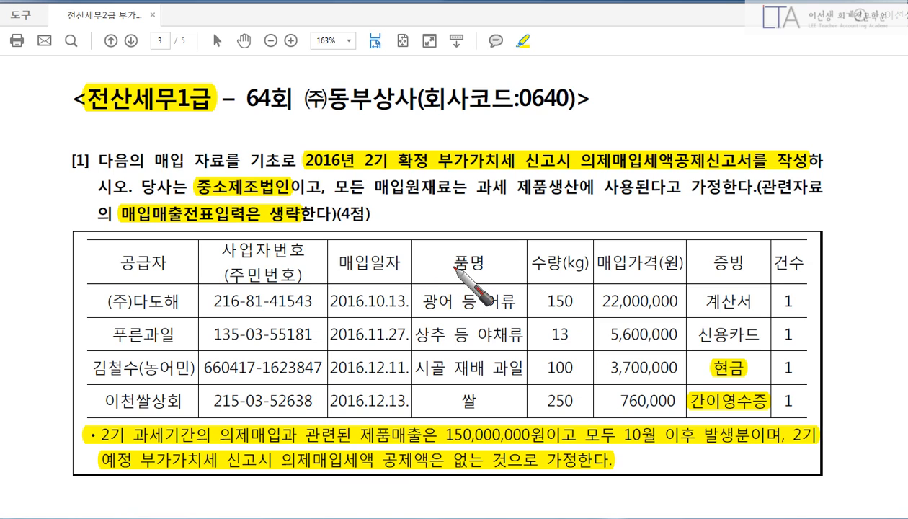
left_click_drag(591, 136, 560, 186)
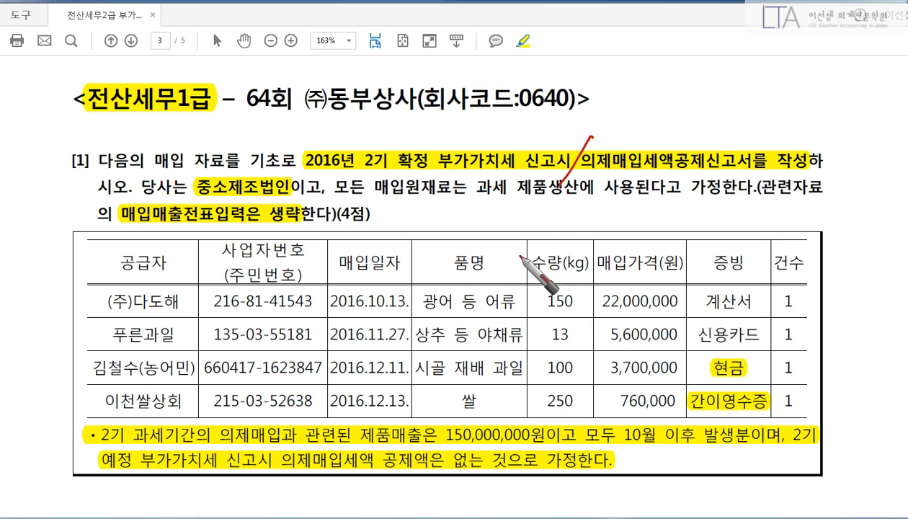
mouse_move(424, 143)
left_mouse_down()
mouse_move(404, 173)
mouse_move(427, 174)
left_mouse_up()
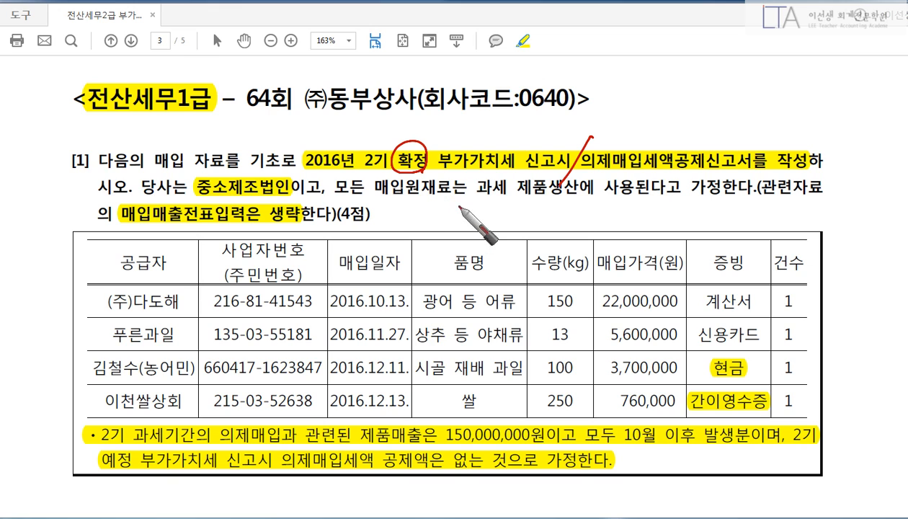
left_click_drag(800, 160, 779, 164)
left_click_drag(208, 196, 292, 189)
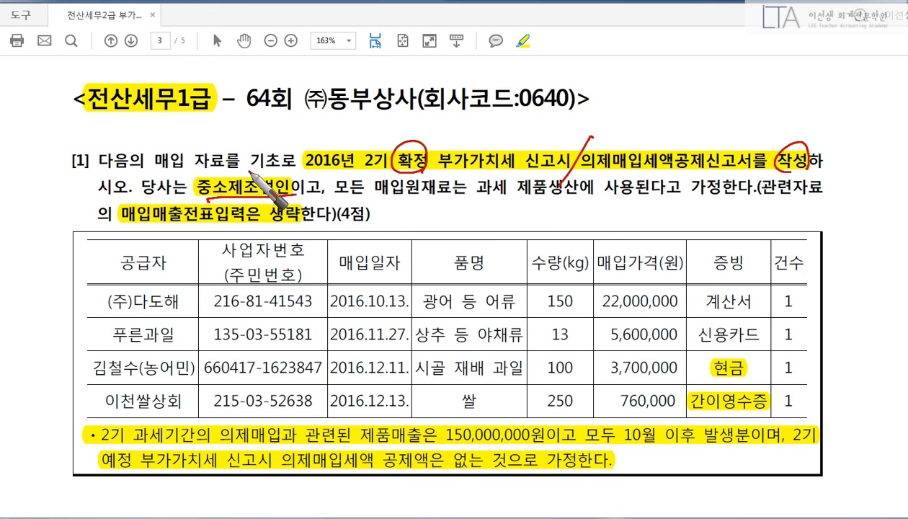
mouse_move(272, 137)
left_mouse_down()
mouse_move(311, 132)
mouse_move(299, 132)
mouse_move(297, 141)
mouse_move(307, 143)
left_mouse_up()
left_click_drag(300, 109, 317, 148)
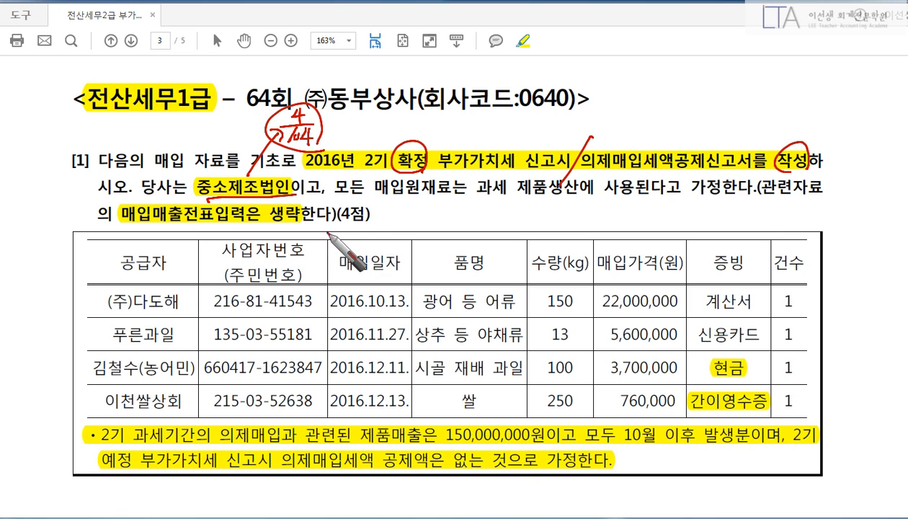
left_click_drag(228, 193, 258, 188)
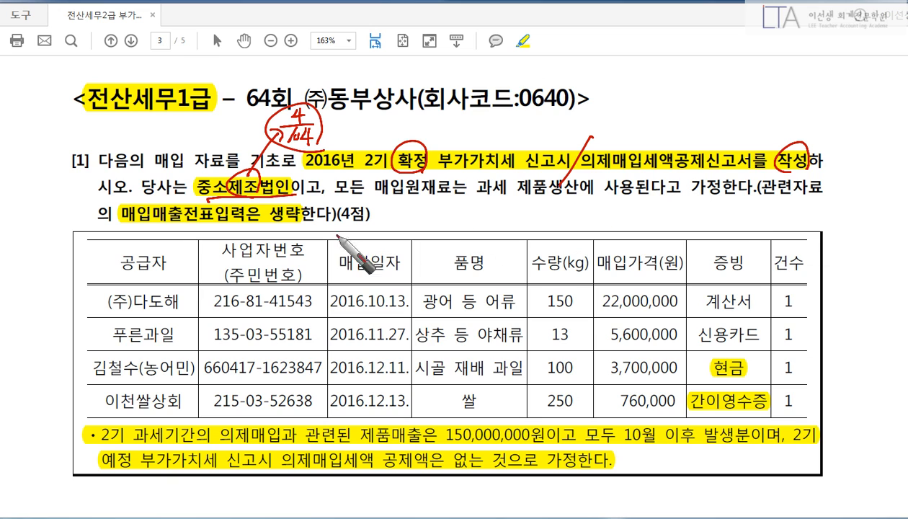
left_click_drag(154, 225, 302, 224)
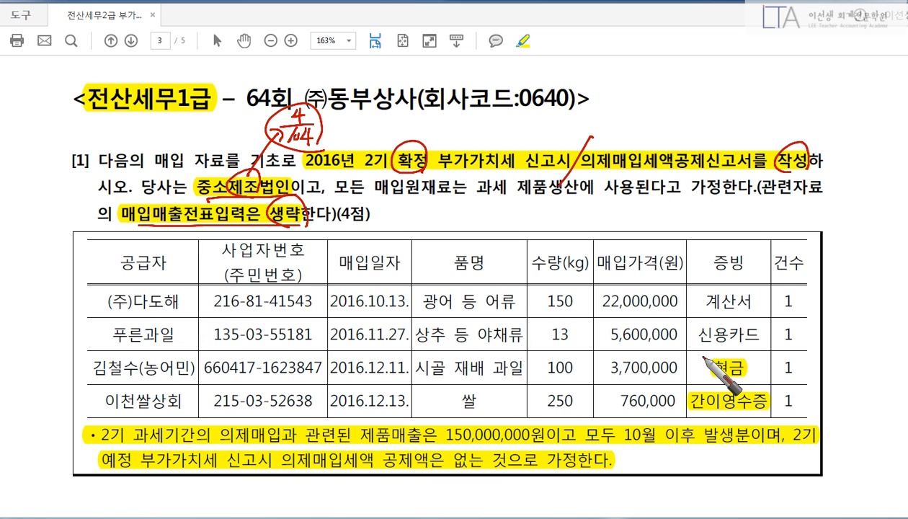
Underline the 농어민 supplier, circle its 현금 evidence, and write 농어민매입 beside the row
left_click_drag(94, 383, 194, 383)
left_click_drag(734, 395, 745, 380)
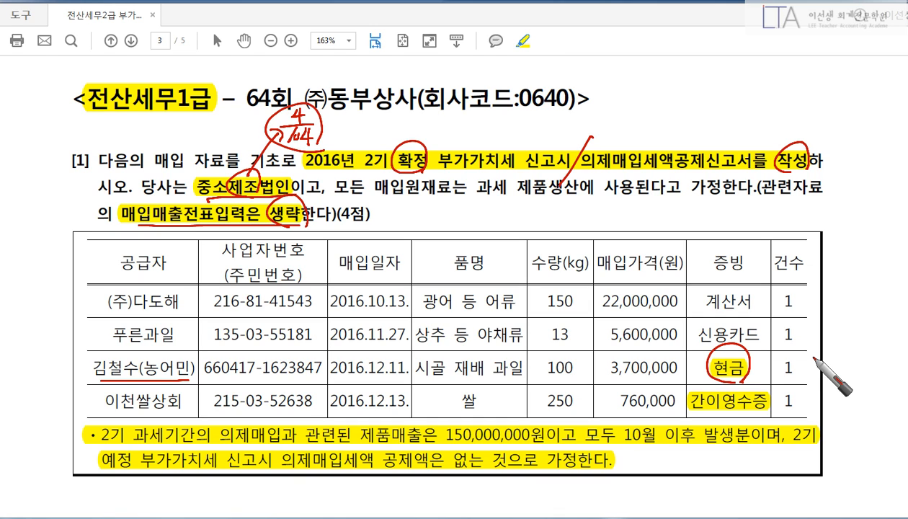
mouse_move(815, 358)
left_mouse_down()
mouse_move(853, 371)
mouse_move(871, 364)
mouse_move(877, 377)
mouse_move(865, 373)
mouse_move(899, 395)
left_mouse_up()
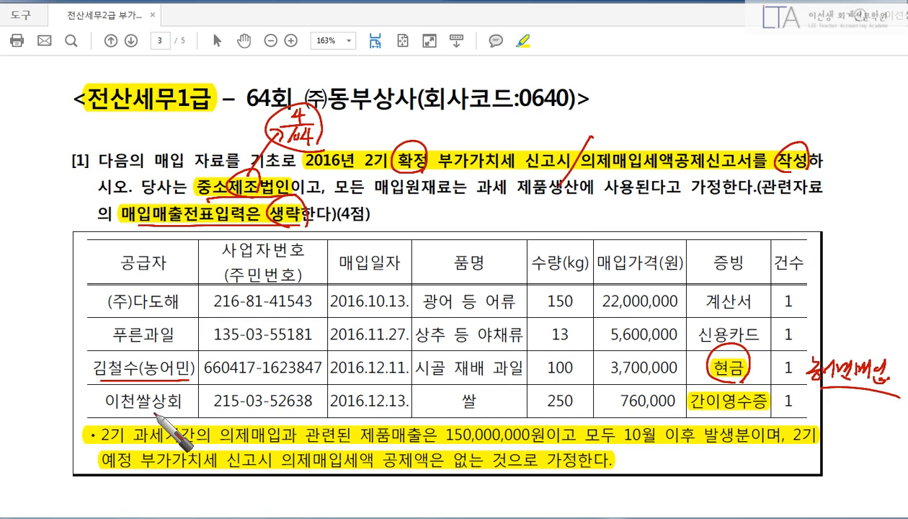
Box the supplier, number and 간이영수증 of the 이천쌀상회 row, strike the row out, and mark the 농어민 supplier's name and registration number
mouse_move(108, 386)
left_mouse_down()
mouse_move(155, 417)
mouse_move(191, 389)
mouse_move(314, 407)
left_mouse_up()
left_click_drag(212, 382, 216, 415)
left_click_drag(319, 393, 322, 417)
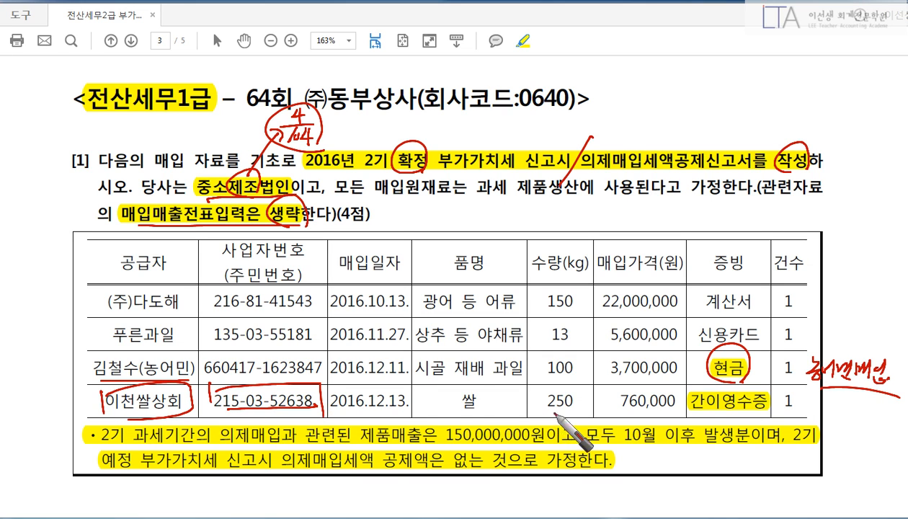
left_click_drag(689, 393, 691, 412)
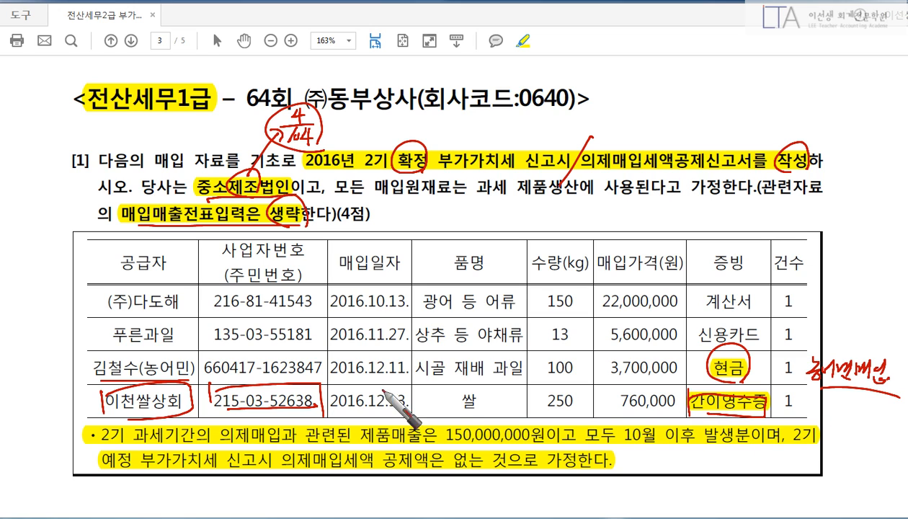
left_click_drag(90, 400, 778, 401)
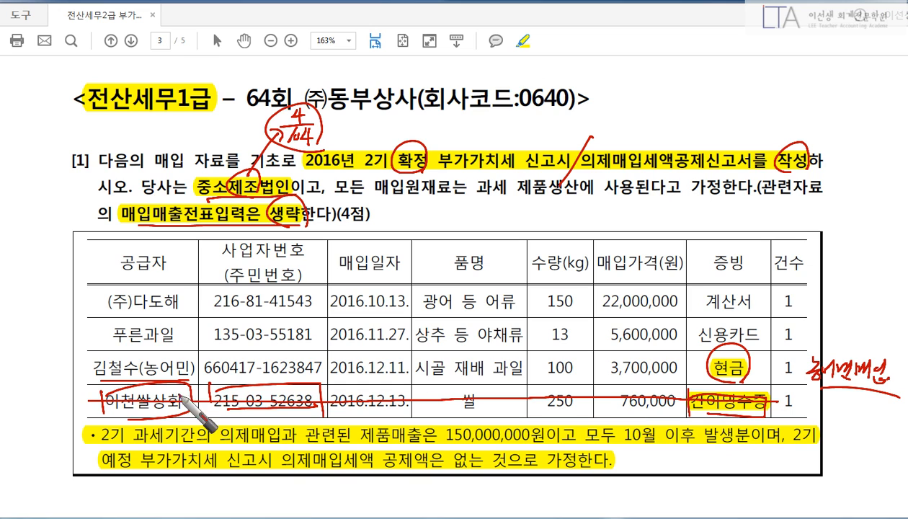
left_click_drag(143, 387, 193, 388)
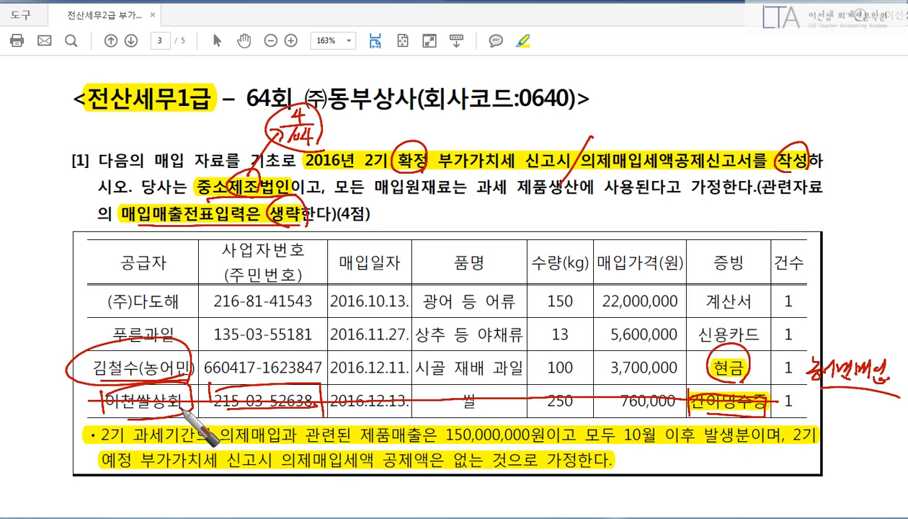
mouse_move(192, 344)
left_mouse_down()
mouse_move(207, 384)
mouse_move(310, 341)
mouse_move(243, 384)
mouse_move(211, 387)
left_mouse_up()
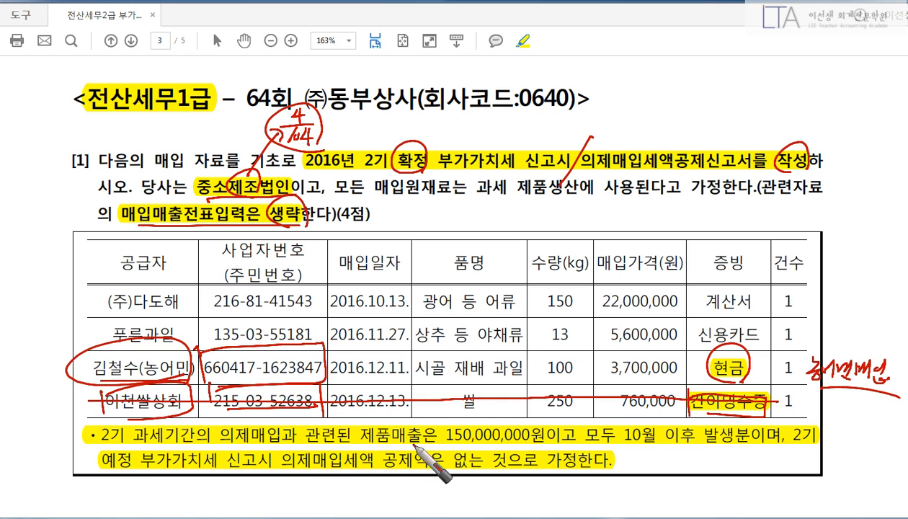
Underline the 150,000,000원 product sales, 10월 이후 발생분, and the 예정신고 의제매입세액 공제액 assumption in the note below the table
left_click_drag(445, 441, 529, 442)
left_click_drag(658, 453, 775, 453)
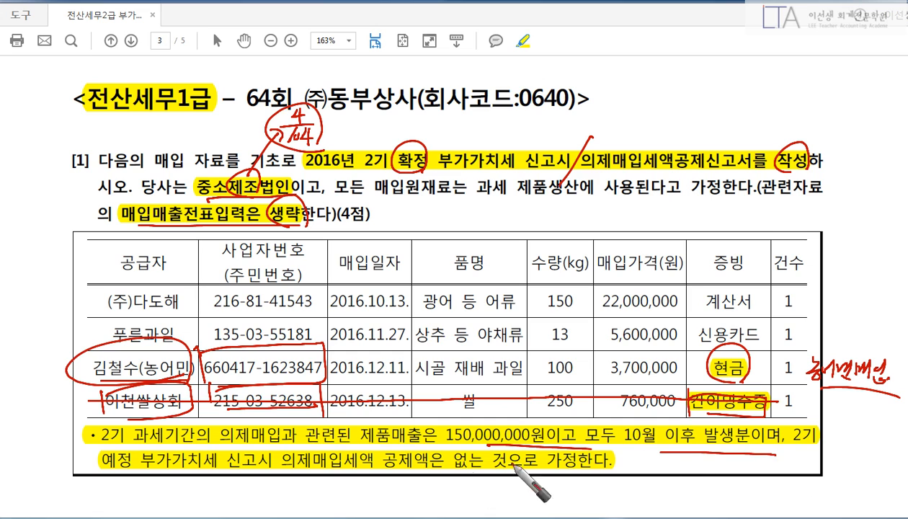
left_click_drag(276, 478, 544, 477)
left_click_drag(375, 465, 366, 479)
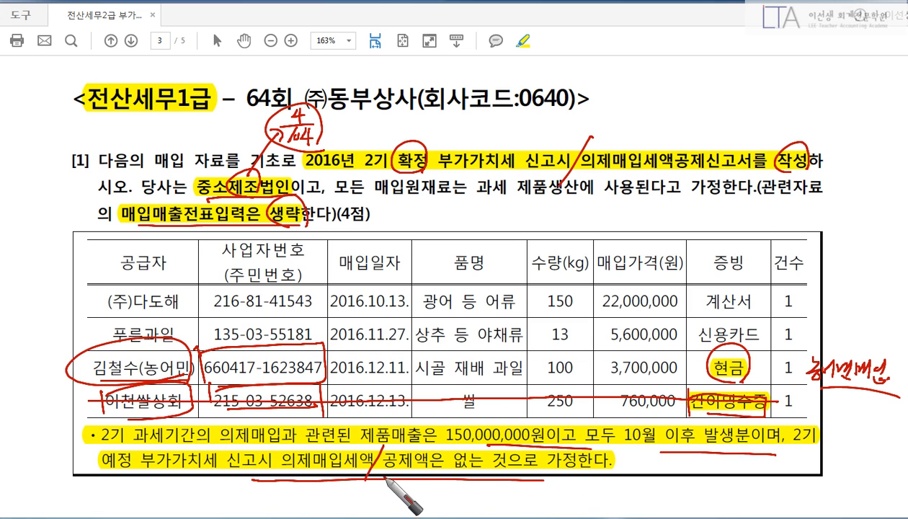
mouse_move(566, 452)
left_mouse_down()
mouse_move(548, 476)
mouse_move(575, 455)
left_mouse_up()
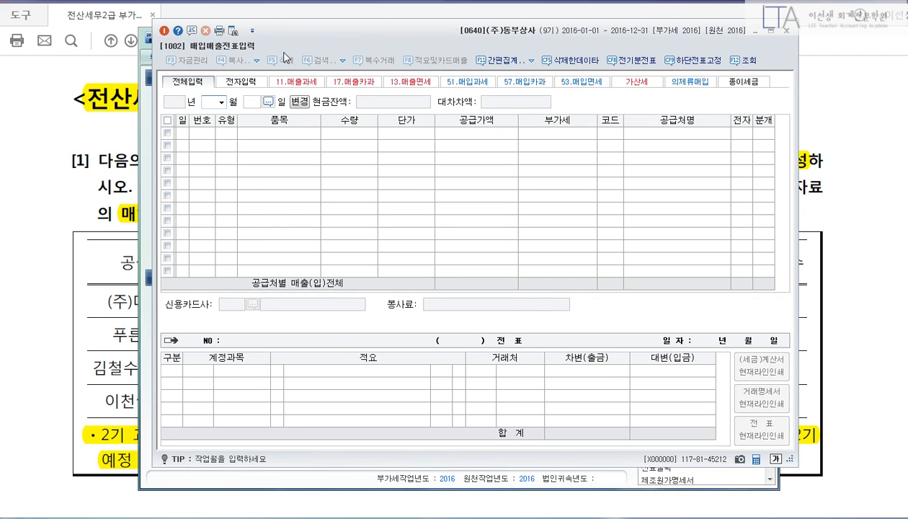
Start a purchase voucher row dated October 13, 2016 with VAT type 53 면세
left_click_drag(298, 42, 246, 52)
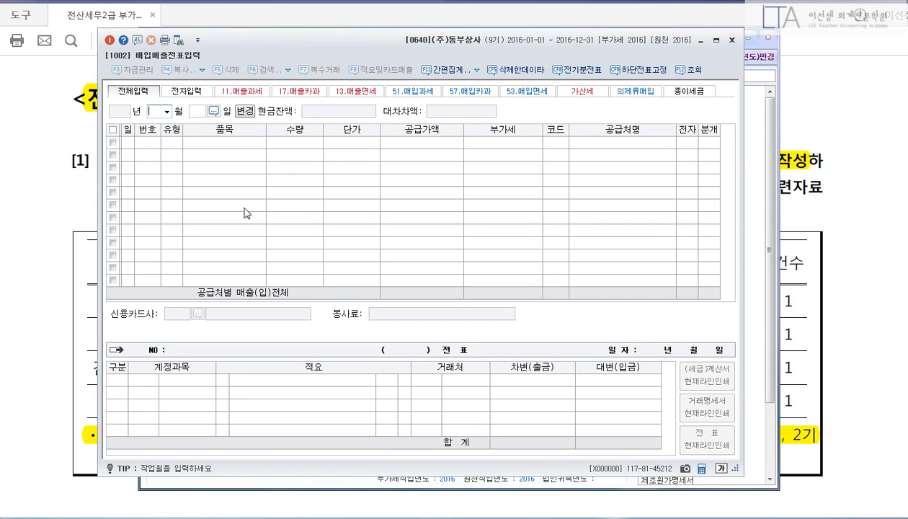
type("0")
key("Return")
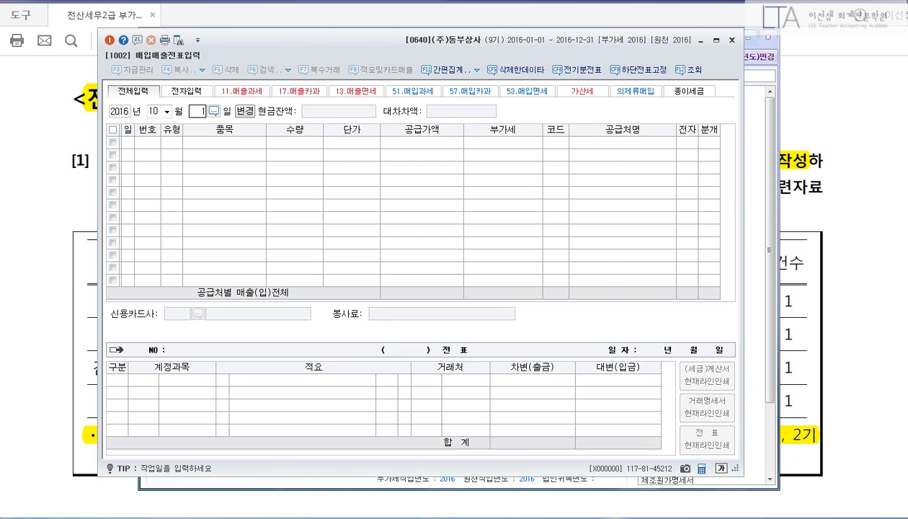
type("13")
key("Return")
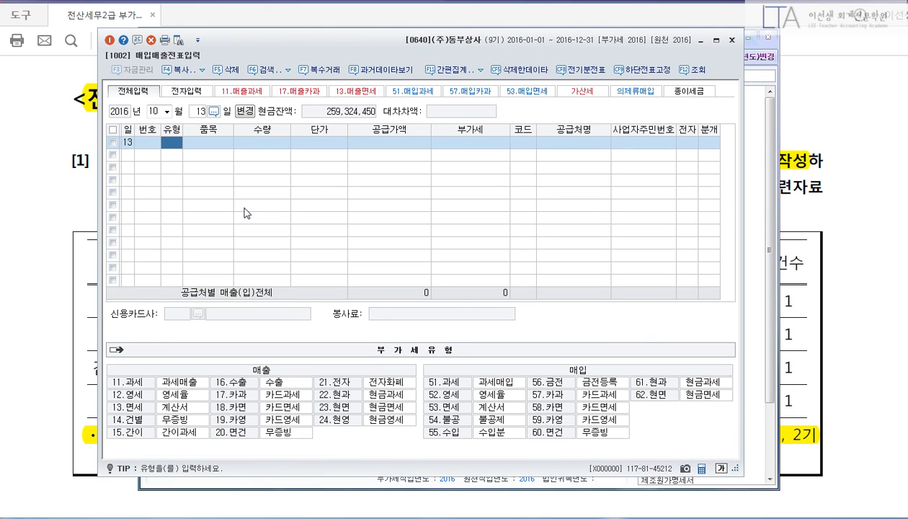
type("53")
key("Return")
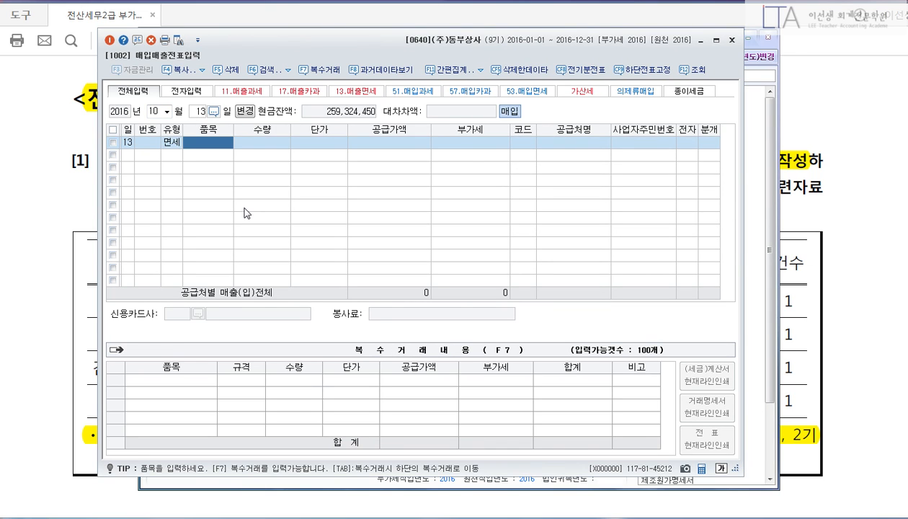
Enter 광어 등 어류 as the item with quantity 150 and a supply amount of 22,000,000
type("광어 ")
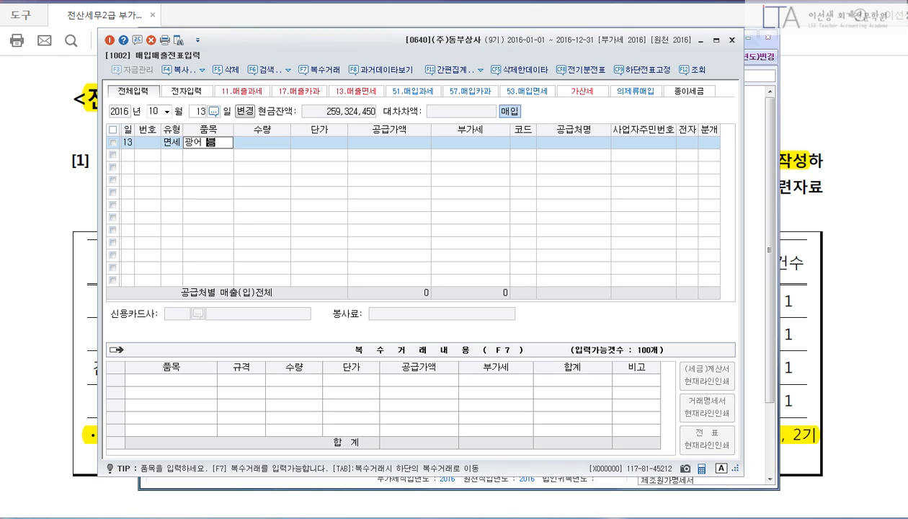
type("등 얼")
type("류")
key("Return")
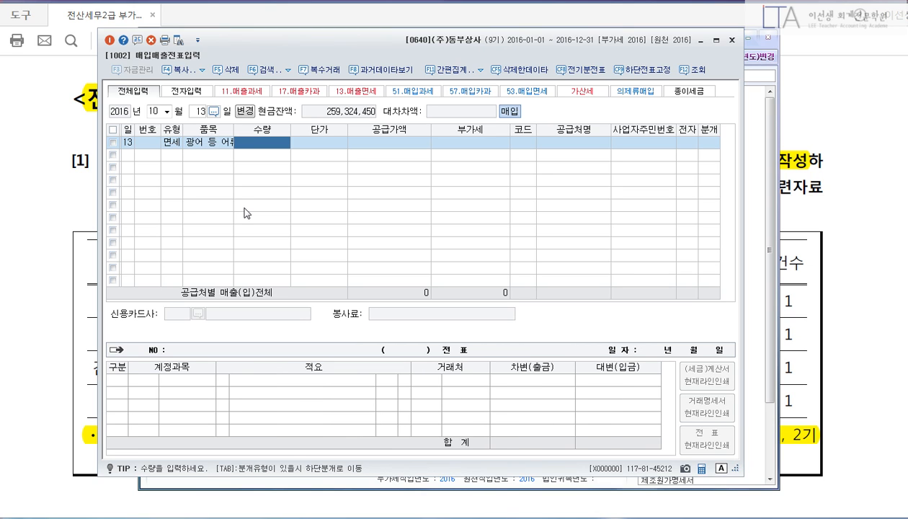
type("150")
key("Return")
key("Return")
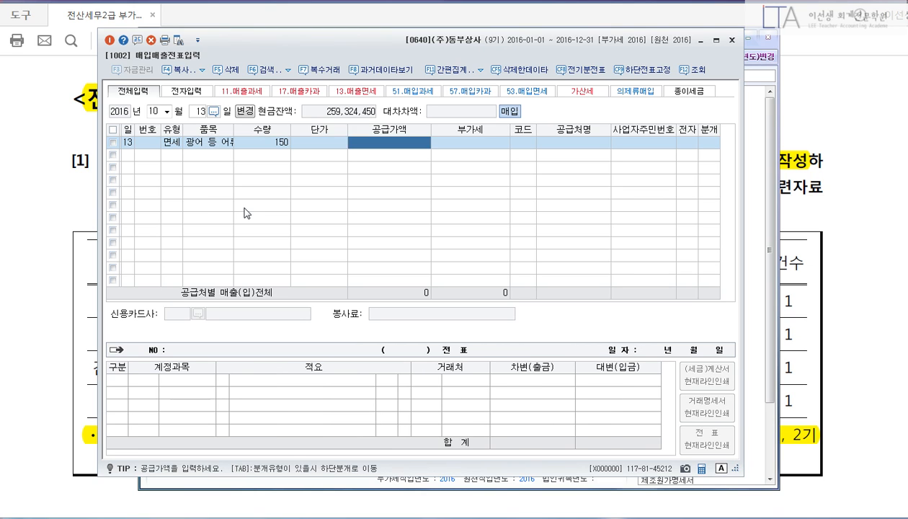
type("22")
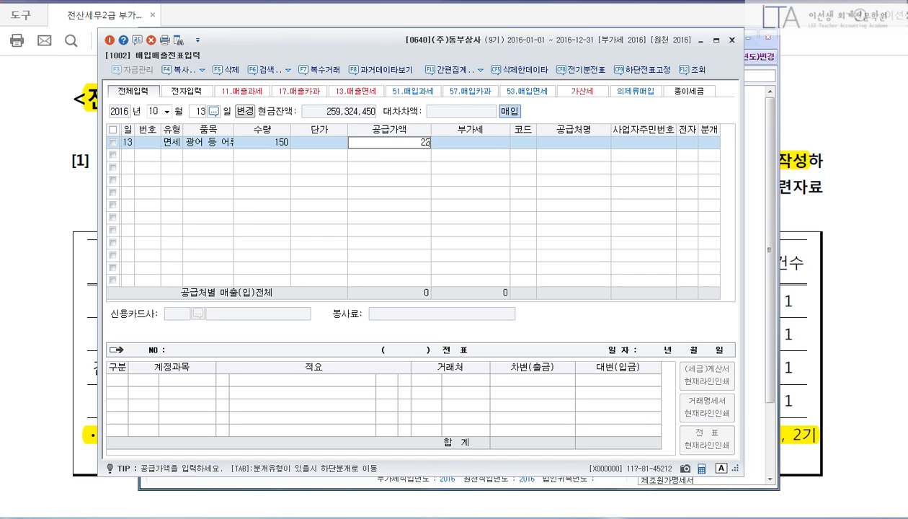
type(",000,000")
key("Return")
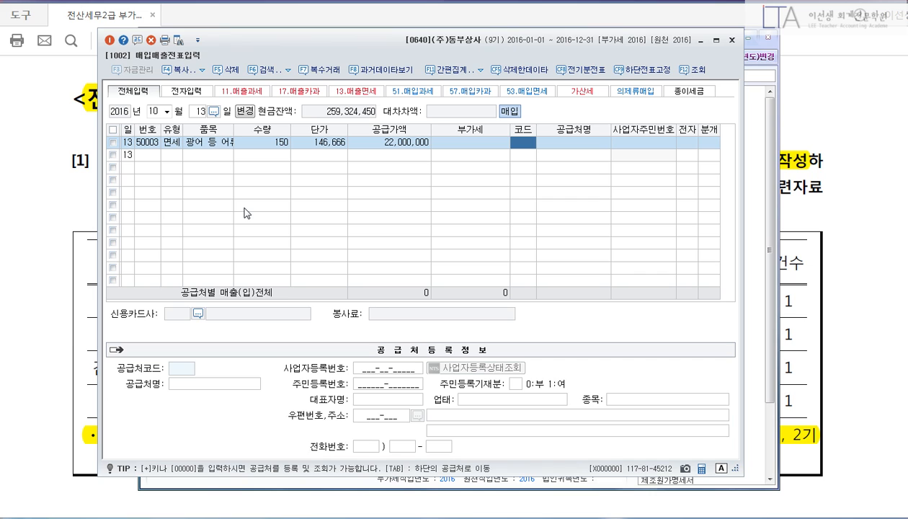
Assign (주)다도해 as the supplier, set 전자 to 여, and journalize the purchase as 현금
type("다도")
key("Return")
key("Return")
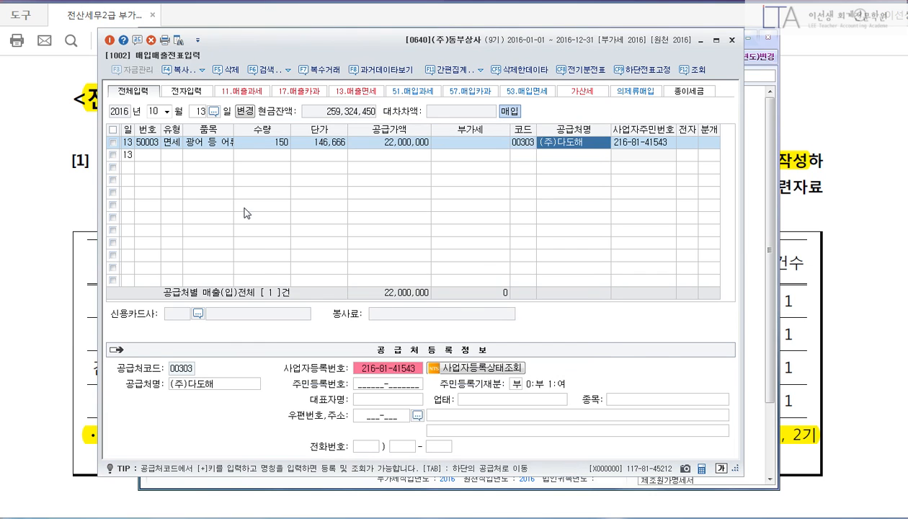
key("Return")
type("1")
key("Return")
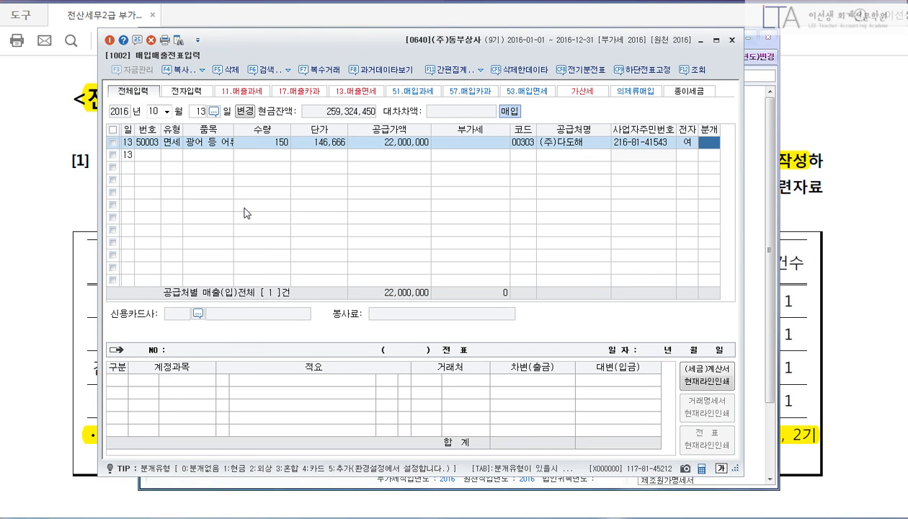
type("1")
key("Return")
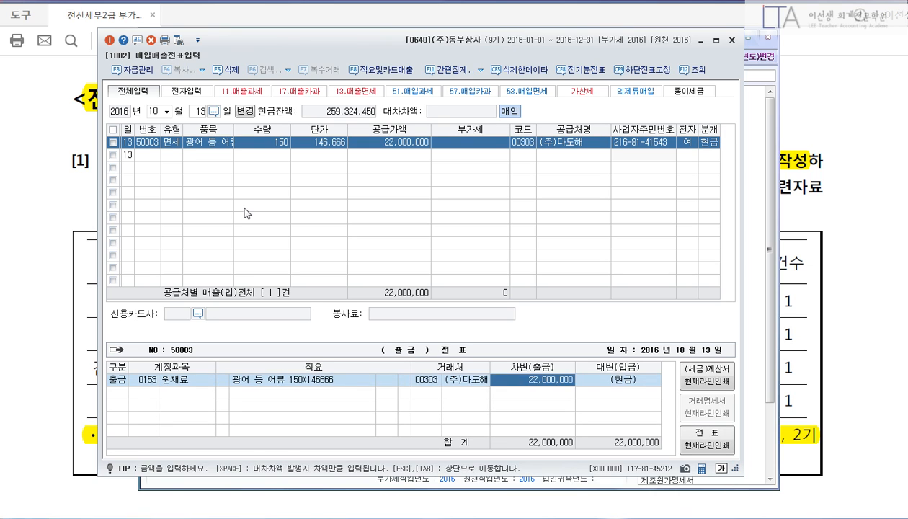
Set the 원재료 line's 적요 to 06 의제매입세액공제신고서 자동반영분 and finish the October voucher
key("Left")
key("Left")
key("Left")
type("6")
key("Return")
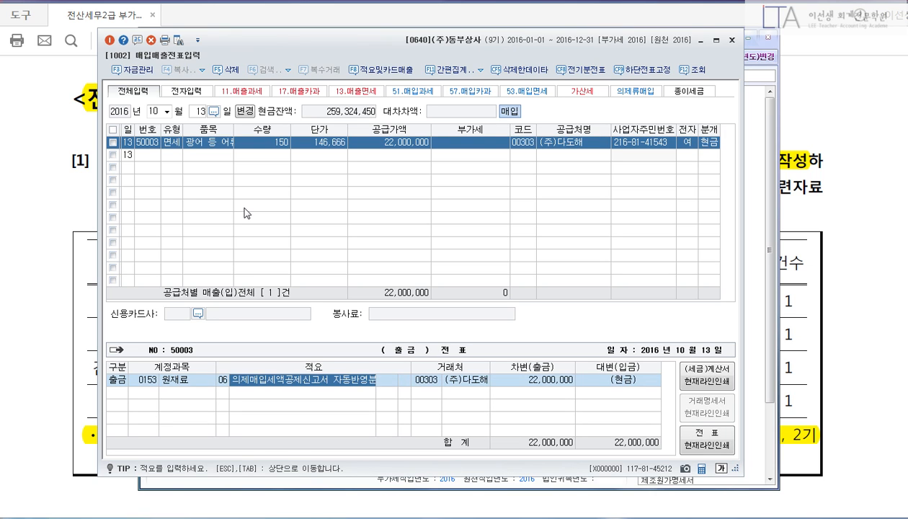
key("Return")
key("Return")
key("Return")
key("Return")
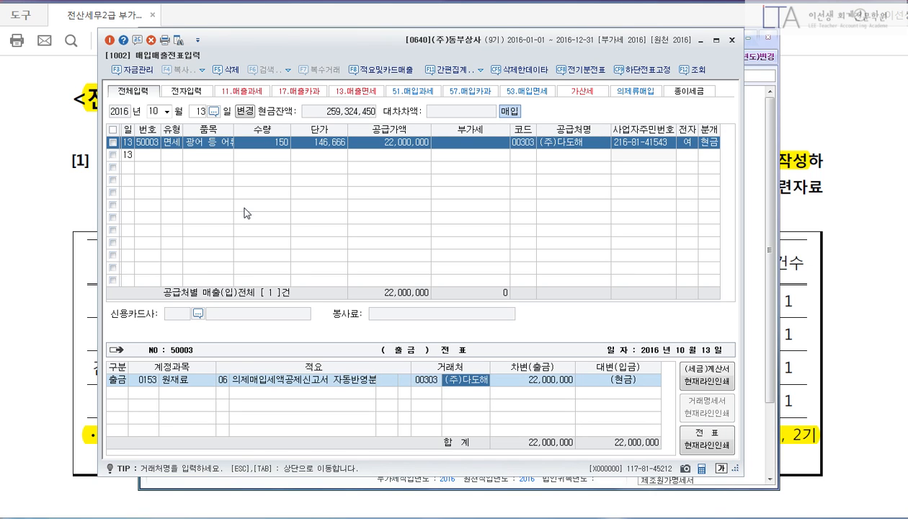
key("Escape")
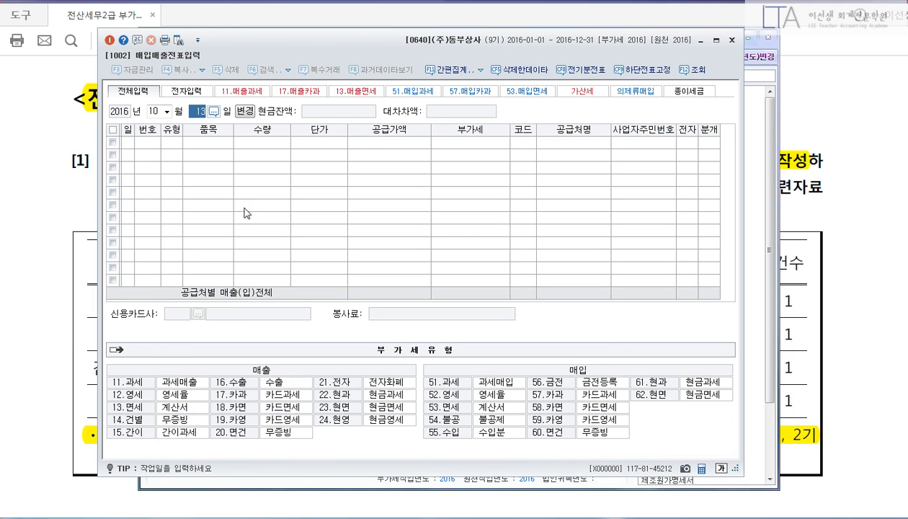
Start a purchase voucher row dated November 27, 2016 with VAT type 58 카면
key("shift+Tab")
type("11")
key("Return")
type("27")
key("Return")
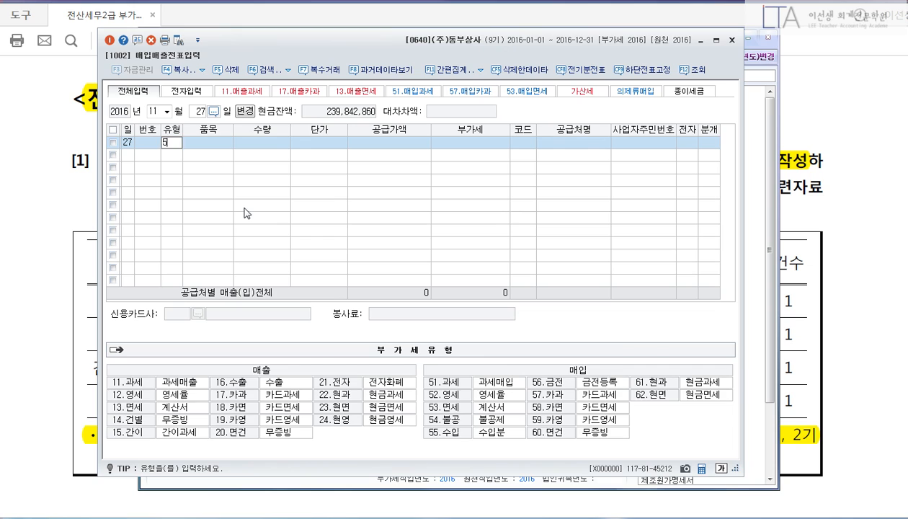
type("58")
key("Return")
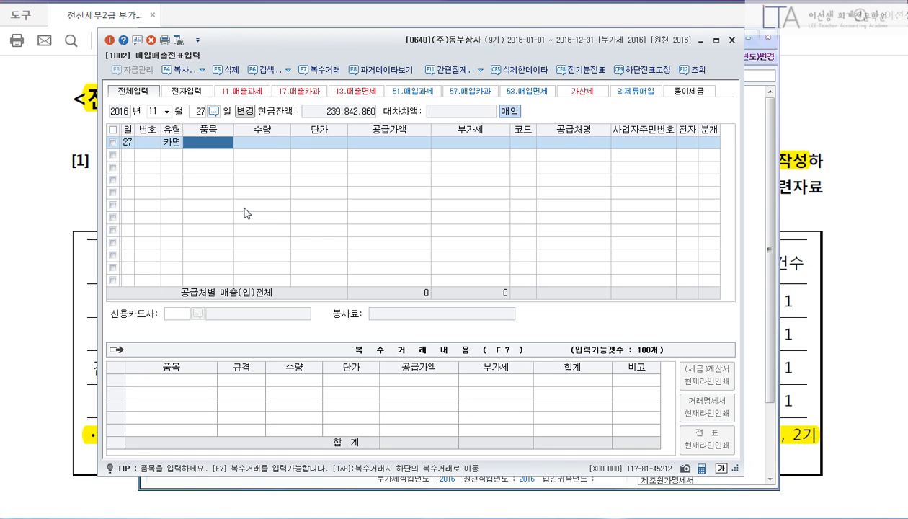
Enter 상추 등 야채류 as the item with quantity 13
type("상ㅊㅜ 등 이")
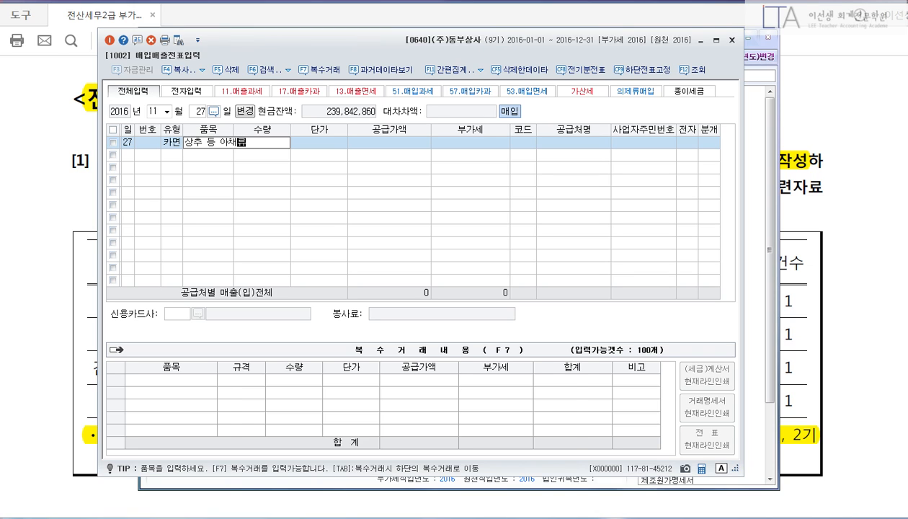
key("Return")
key("Return")
key("shift+Tab")
type("13")
key("Return")
Clear the mistaken 5,600,000 unit price and set the row's supply amount to 5,600,000
type("5600000")
key("Return")
key("Return")
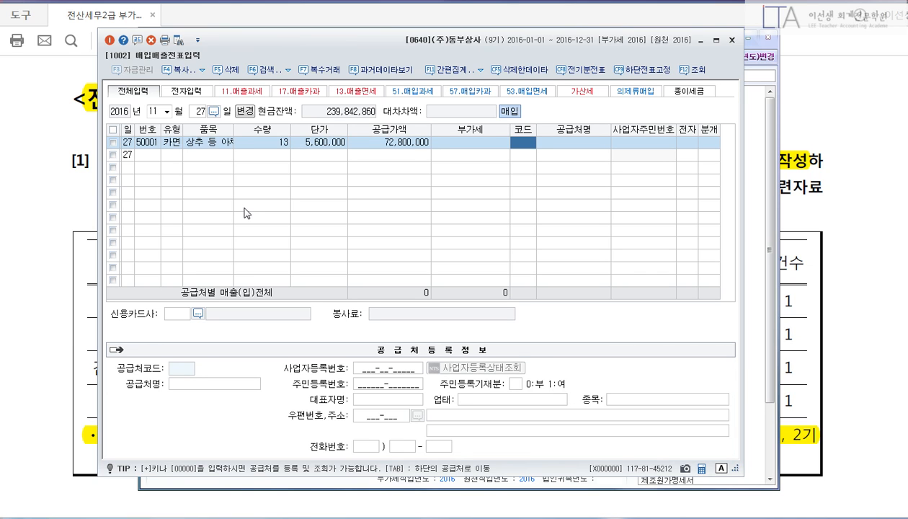
key("shift+Tab")
key("shift+Tab")
key("Delete")
key("Return")
type("5,600,000")
key("Return")
Assign 푸른과일 as the supplier of the November 27 row and leave the 신용카드사 blank
type("푸른")
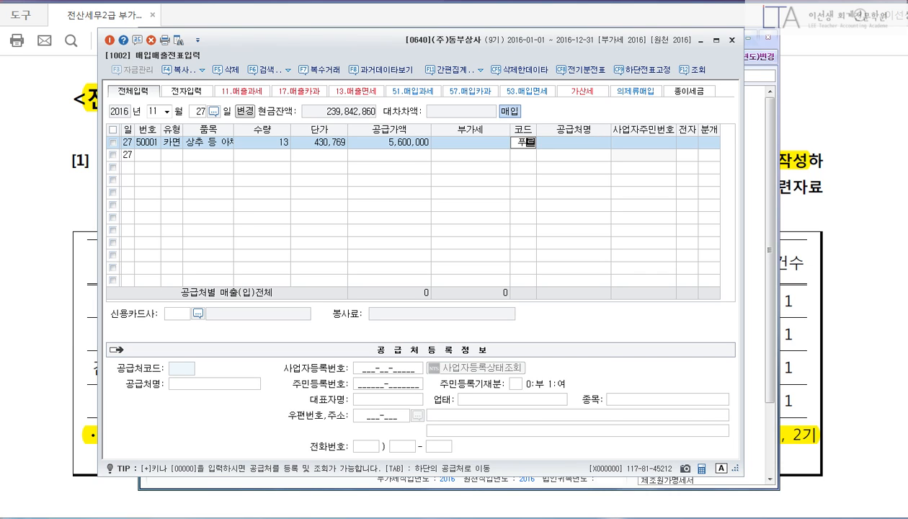
key("Return")
key("Return")
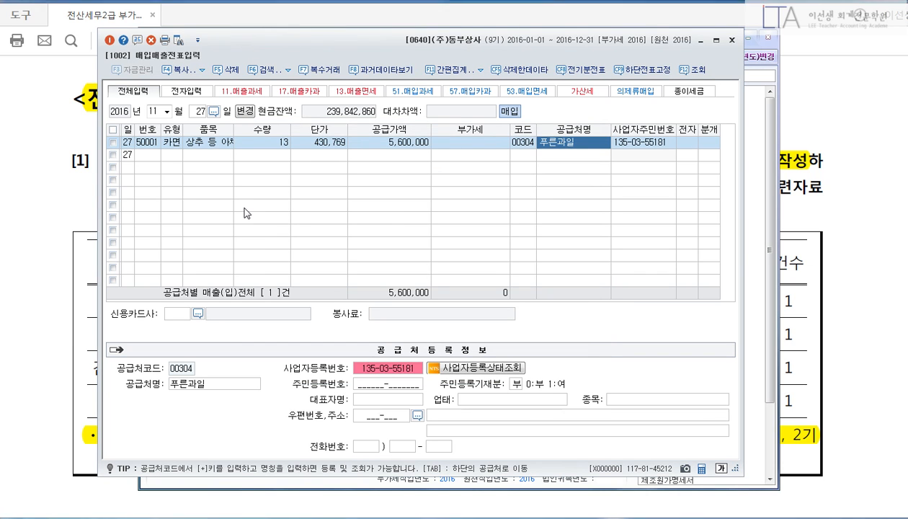
key("Return")
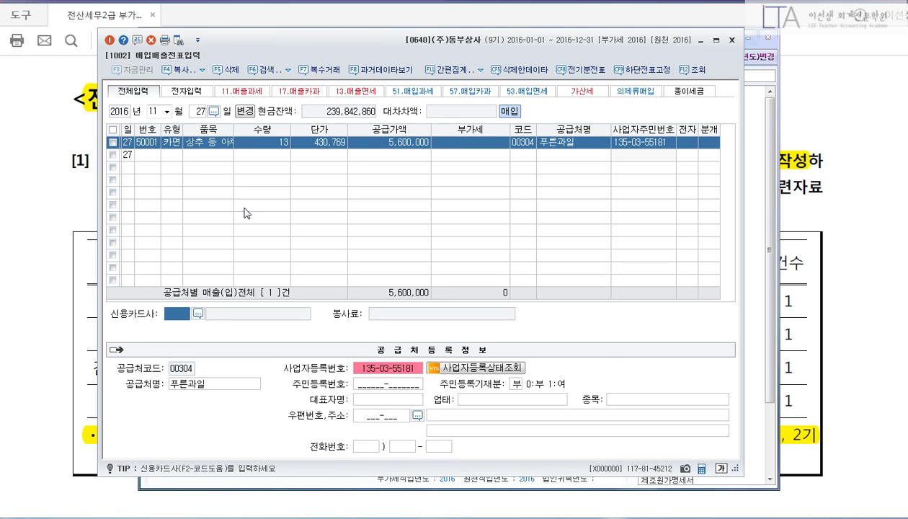
key("F2")
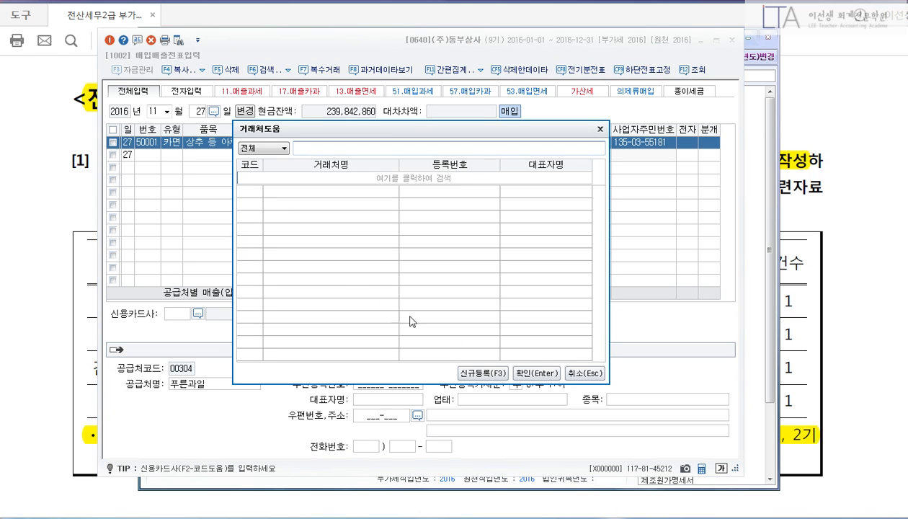
left_click(517, 373)
key("Return")
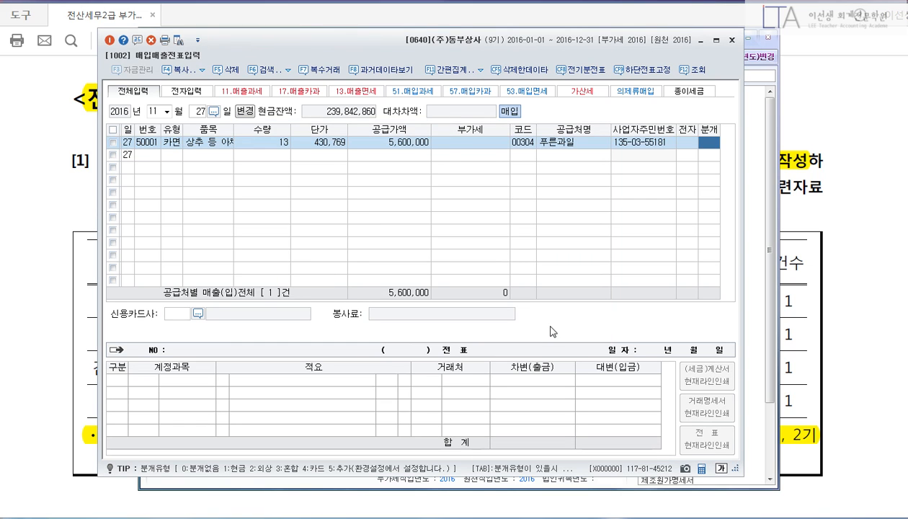
Journalize the purchase as 카드 and change the credit account to 251 외상매입금
type("4")
key("Return")
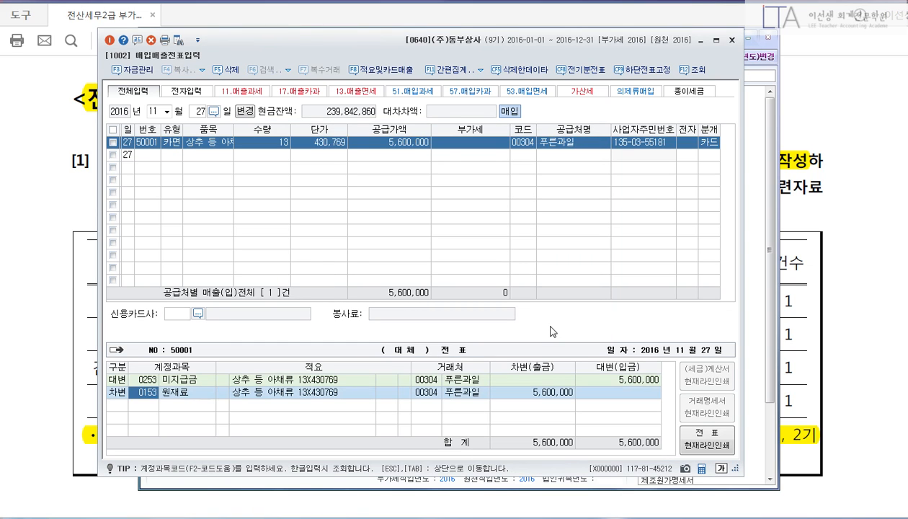
key("Up")
type("251")
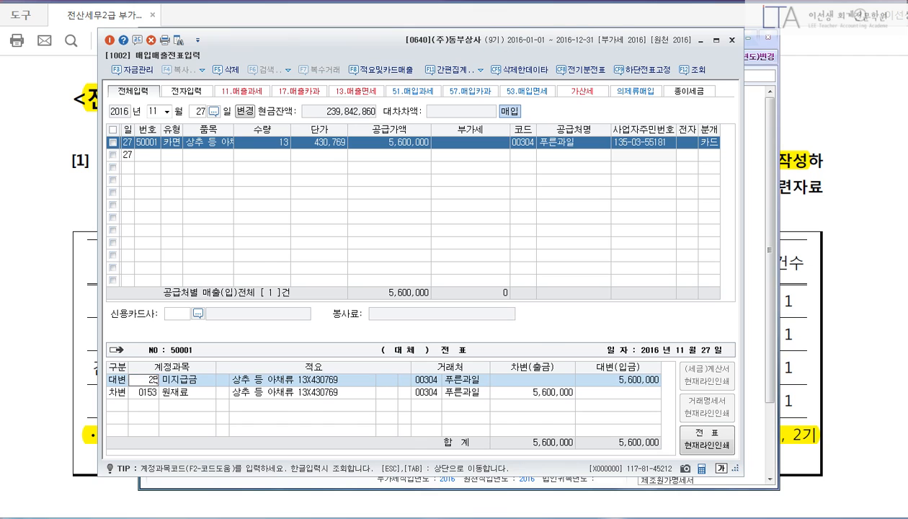
key("Return")
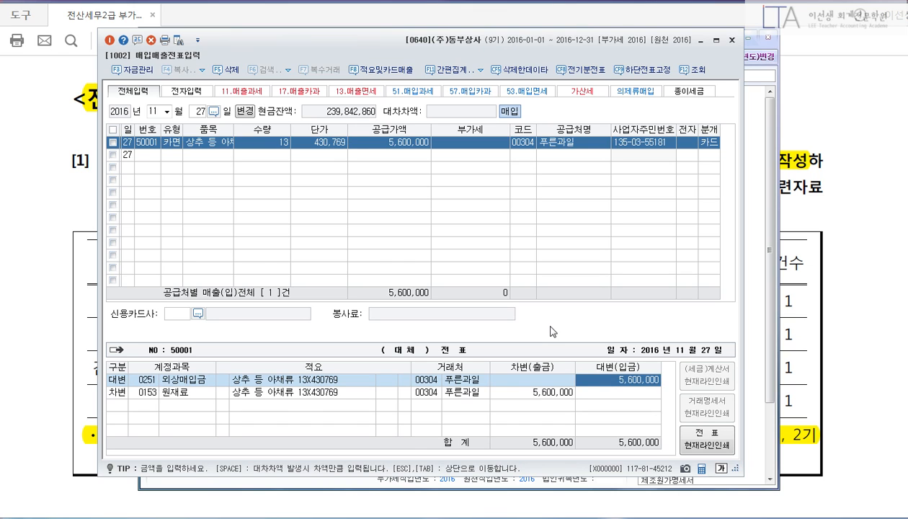
Set the debit 원재료 line's 적요 to 06 의제매입세액공제신고서 자동반영분 and finish the November voucher
left_click(219, 392)
type("6")
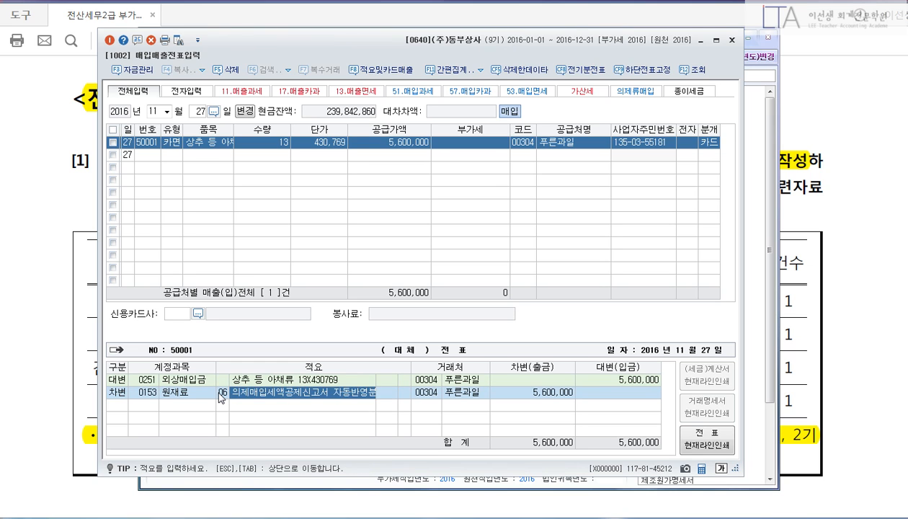
key("Return")
key("Return")
key("Return")
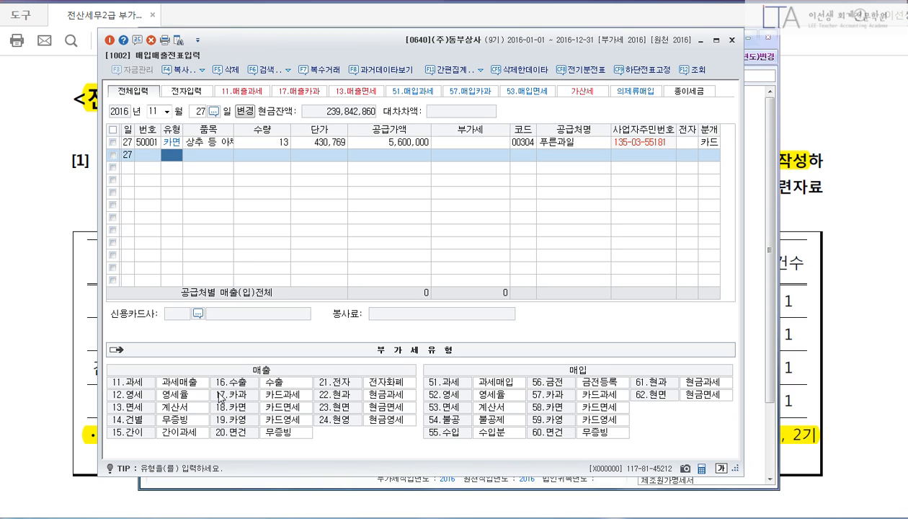
Start a purchase voucher row dated December 11, 2016 with VAT type 60 면건
key("Escape")
key("shift+Tab")
type("12")
key("Return")
type("11")
key("Return")
type("60")
key("Return")
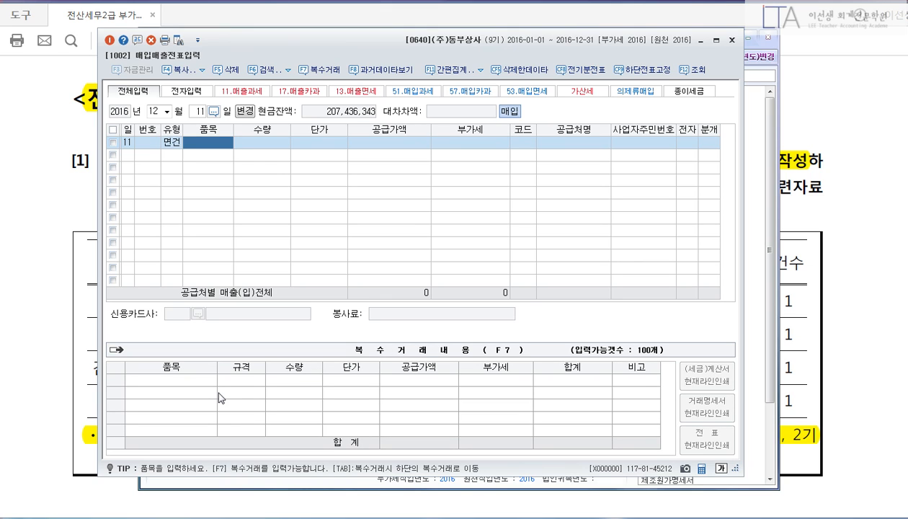
Enter the 시골 재배 item with quantity 100 and a supply amount of 3,700,000
type("시골 재배 고")
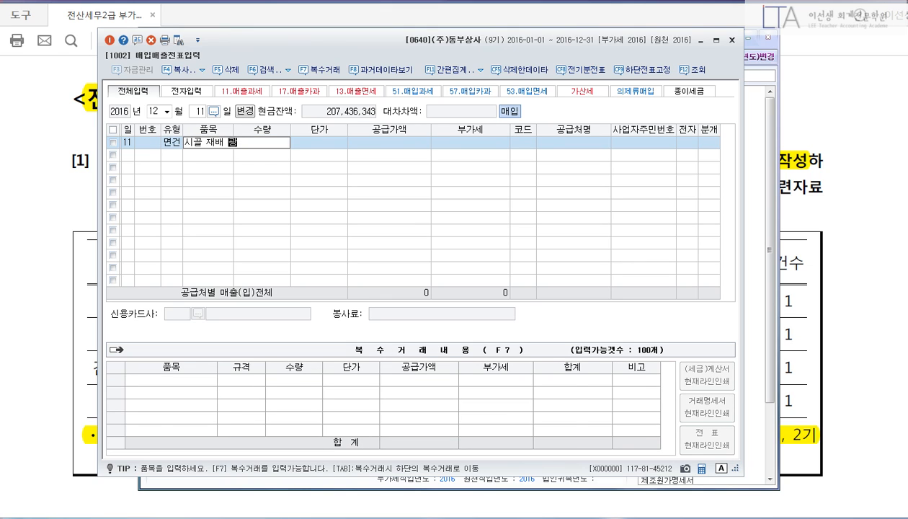
key("Return")
type("100")
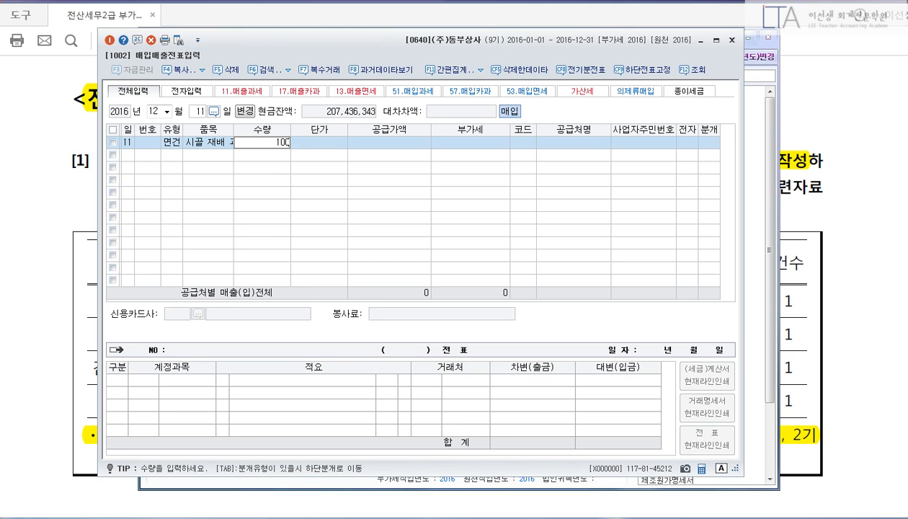
key("Return")
key("Return")
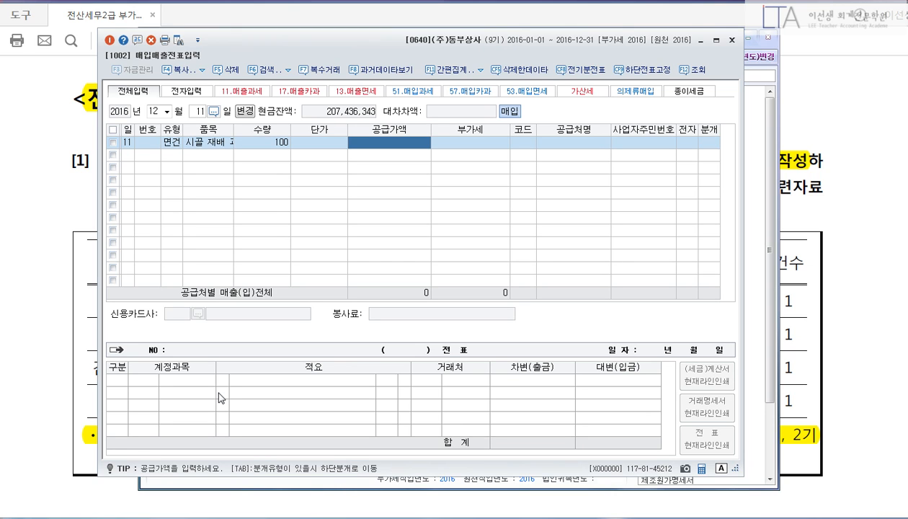
type("3700000")
key("Return")
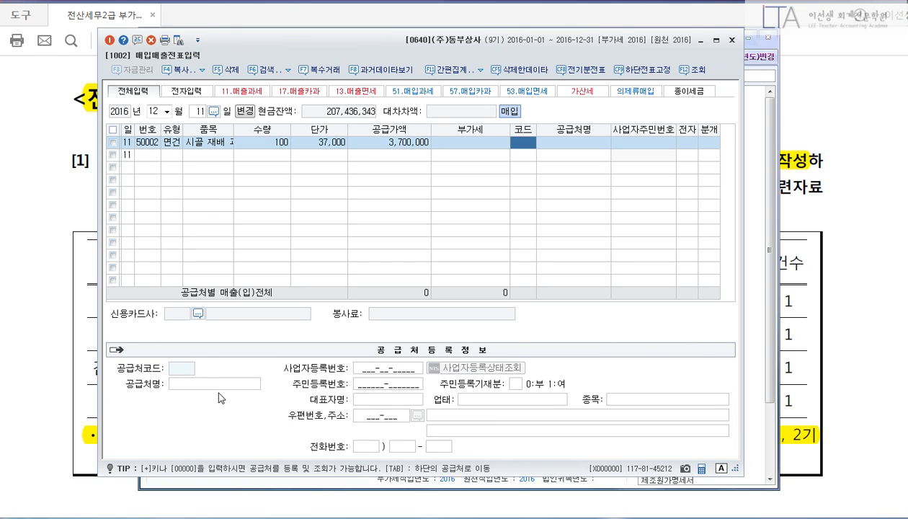
Look up the individual farmer as the supplier of the December 11 purchase and journalize it as 현금
key("F2")
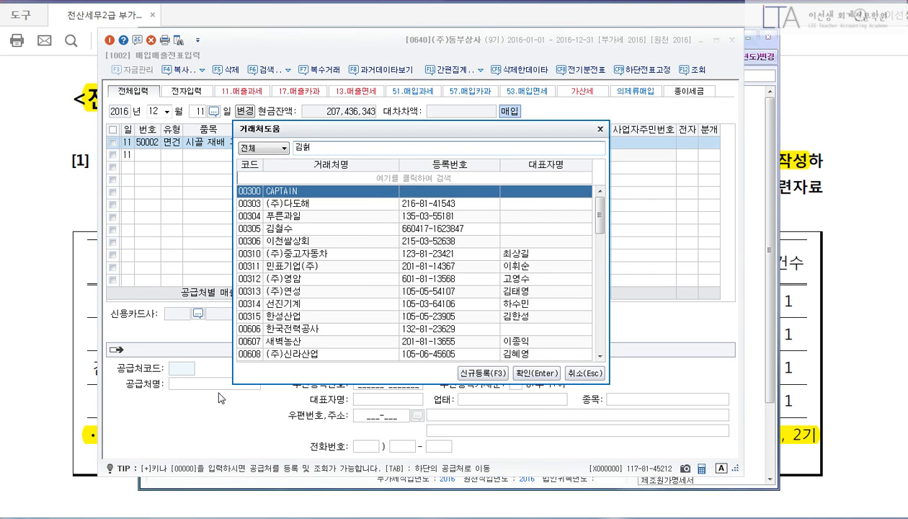
key("Escape")
type("김철")
key("Return")
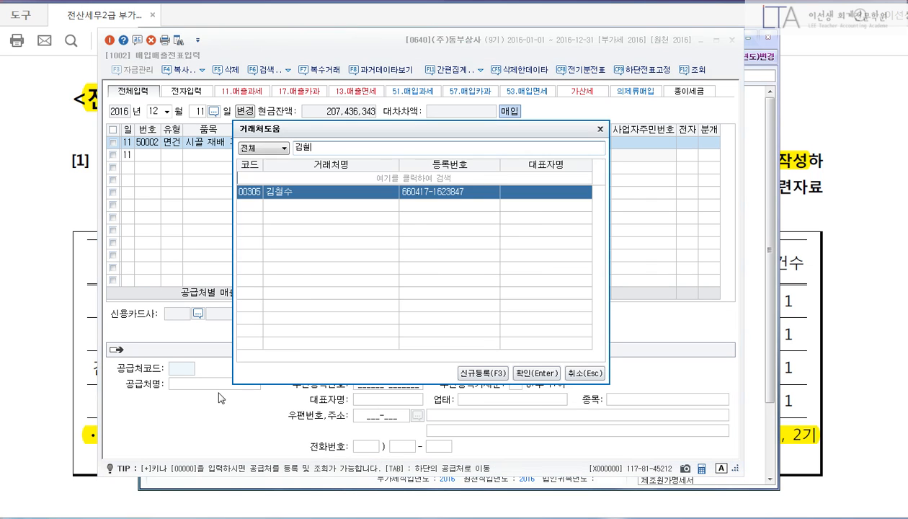
key("Return")
key("Return")
type("1")
key("Return")
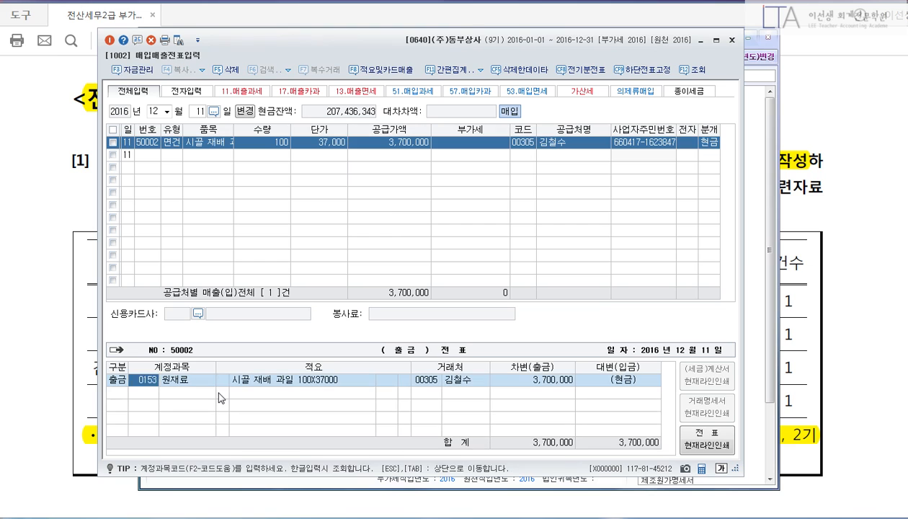
Set the 원재료 line's 적요 to 06 의제매입세액공제신고서 자동반영분, finish the December voucher and leave voucher entry
key("Return")
key("Return")
key("Return")
key("Return")
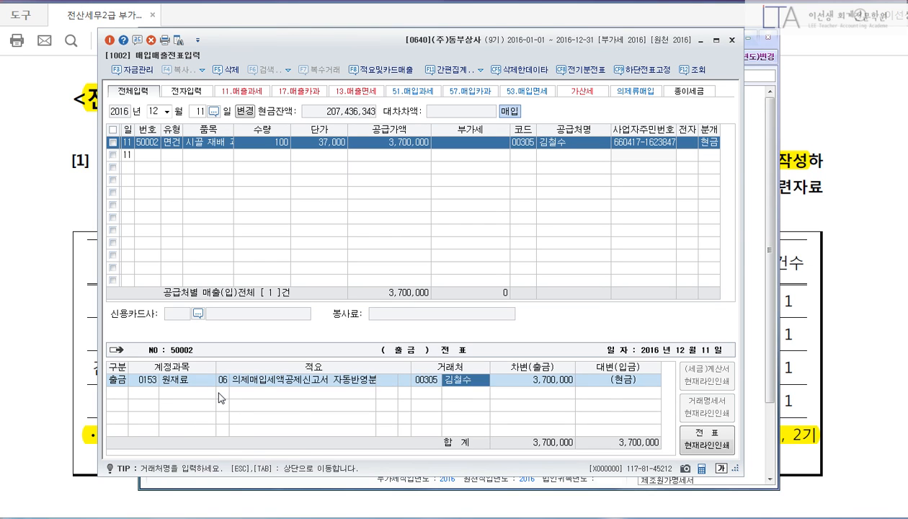
key("Up")
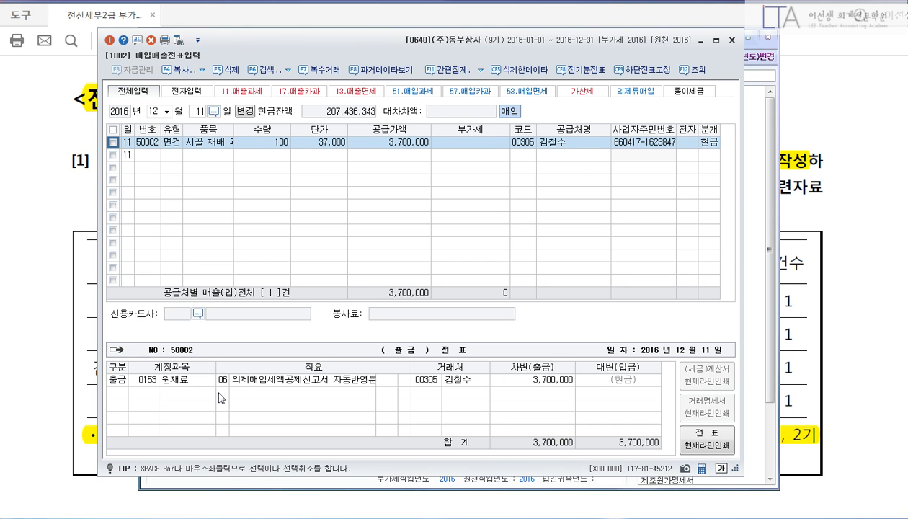
key("Escape")
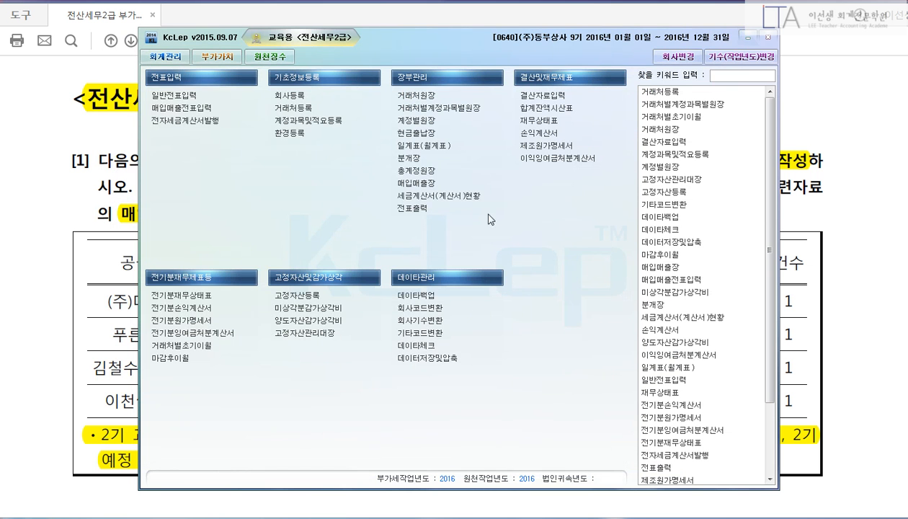
Open the 의제매입세액공제신고서 among the 부가가치 forms and load October to December 2016
left_click(239, 57)
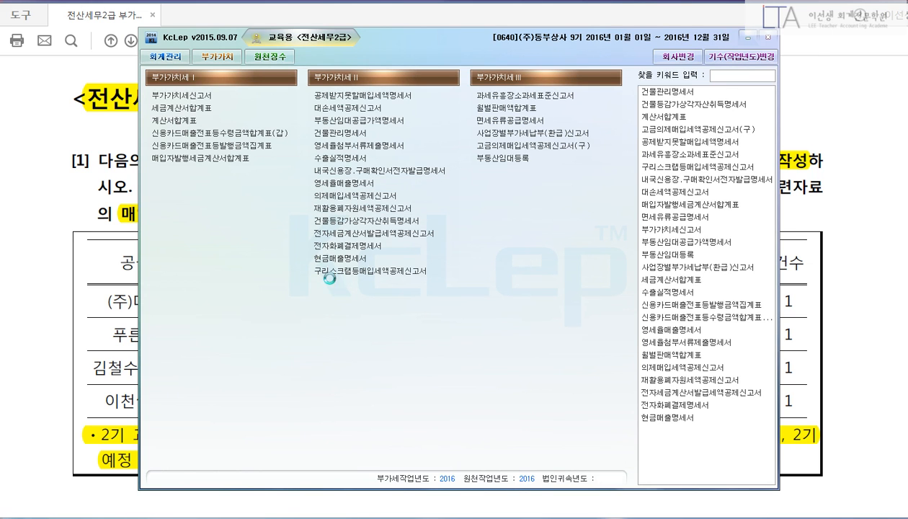
type("1012")
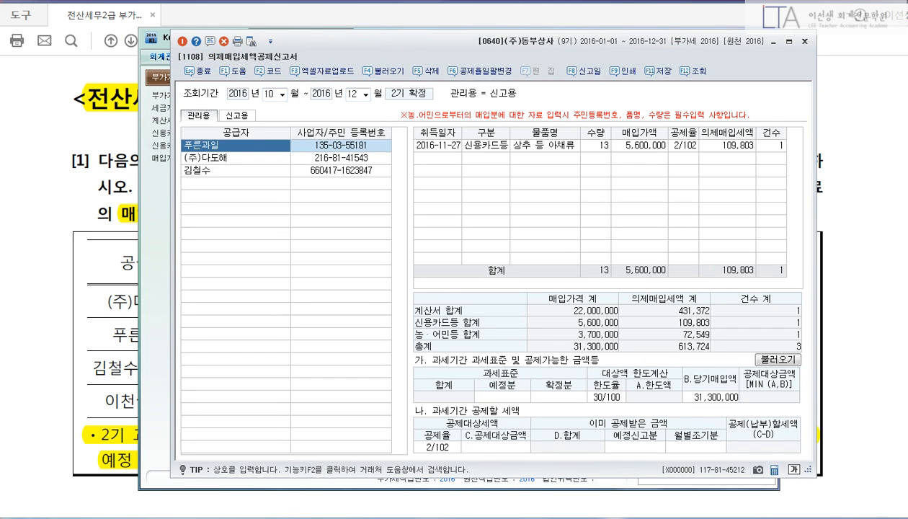
key("Down")
key("Down")
Set the 공제율 to 4/104 on the purchases from 푸른과일, (주)다도해 and the individual farmer
left_click(358, 147)
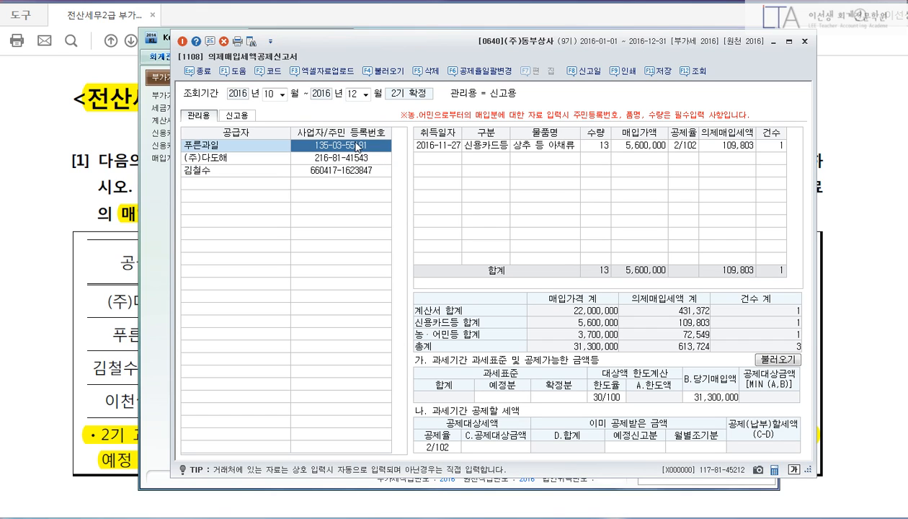
left_click(686, 150)
left_click(713, 162)
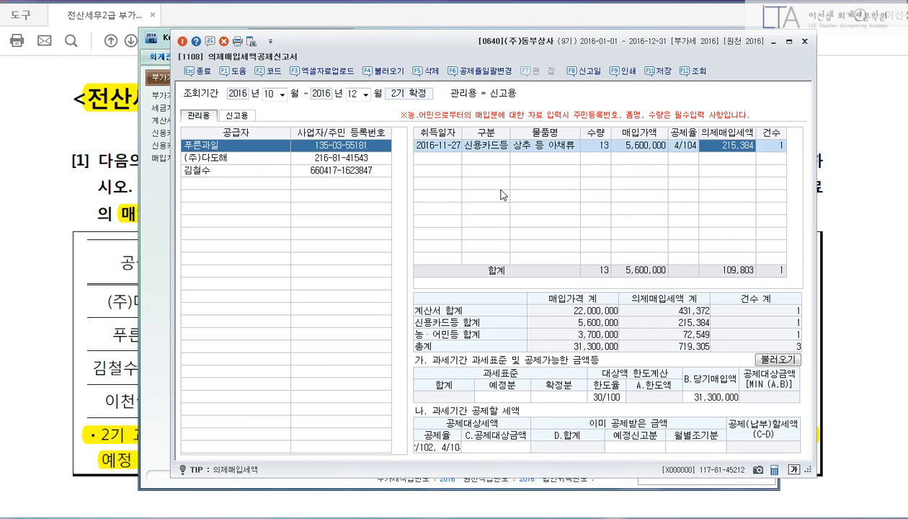
left_click(359, 157)
left_click(684, 146)
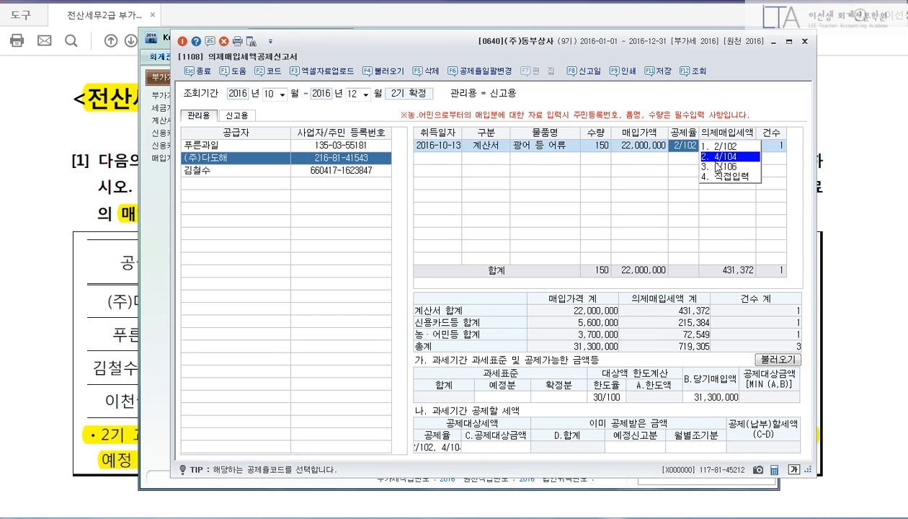
left_click(715, 159)
left_click(351, 170)
left_click(684, 148)
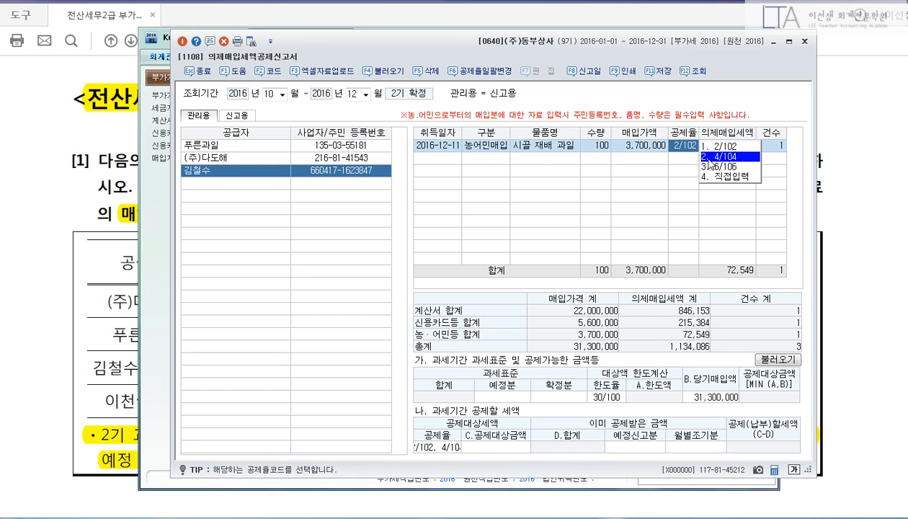
left_click(710, 157)
left_click(340, 147)
left_click(346, 170)
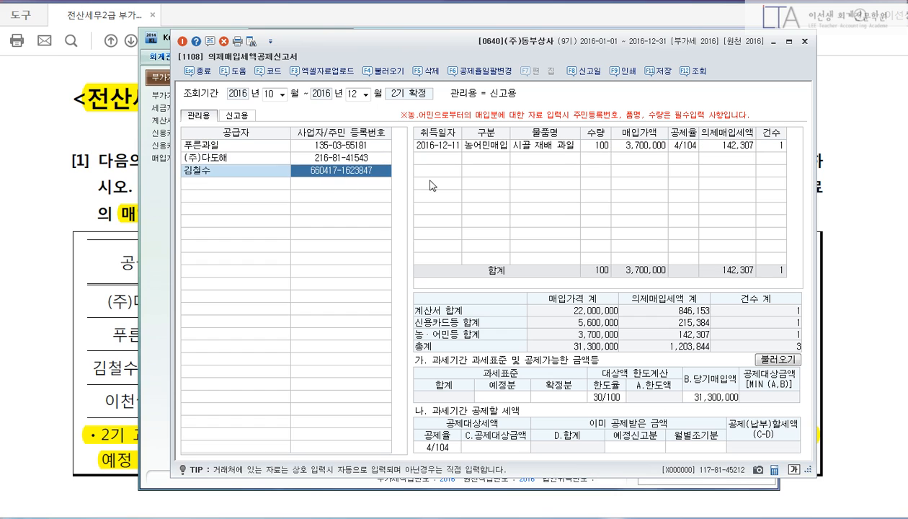
Enter 150,000,000 as the 확정분 과세표준 and set the 한도율 to 35/100
left_click(518, 396)
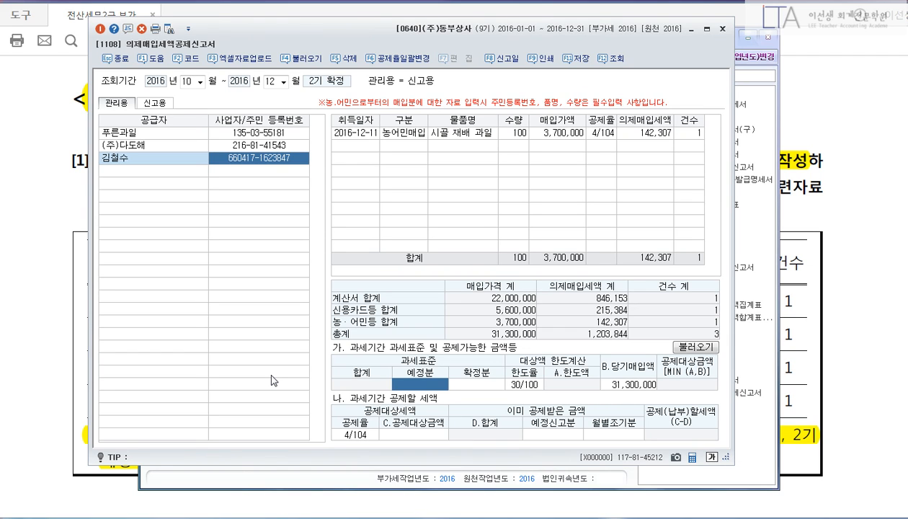
key("Return")
type("150000000")
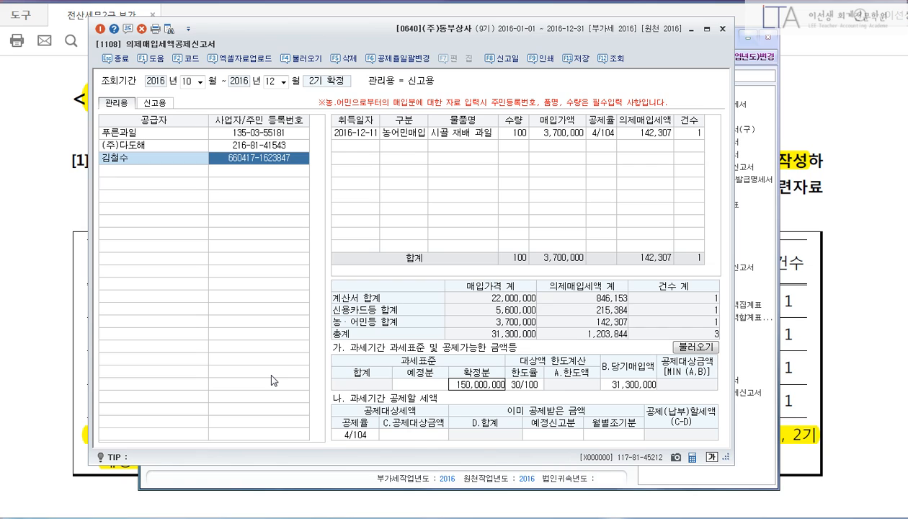
key("Return")
type("35")
key("Return")
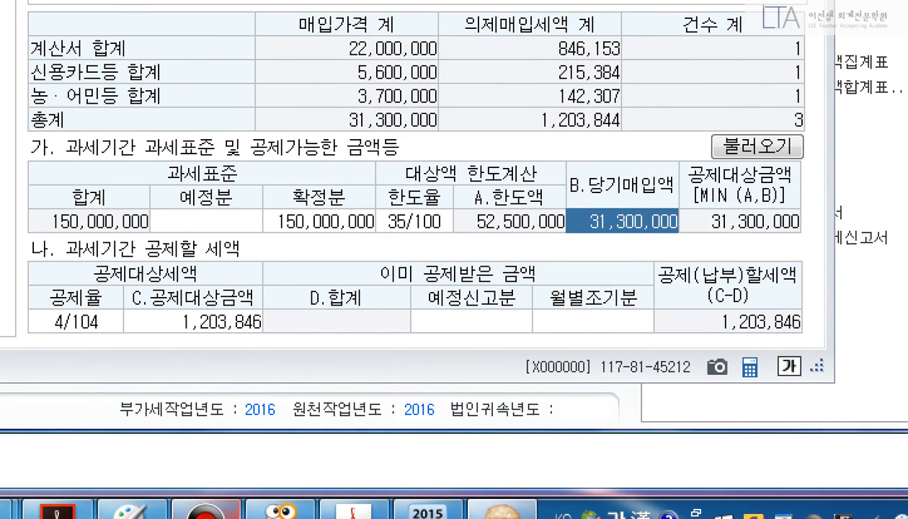
Examine the 확정분 과세표준, 한도율, 당기매입액, already deducted amounts and final 공제(납부)할세액 in the deduction calculation
left_click_drag(232, 204, 189, 232)
left_click_drag(190, 211, 261, 244)
left_click_drag(273, 175, 381, 238)
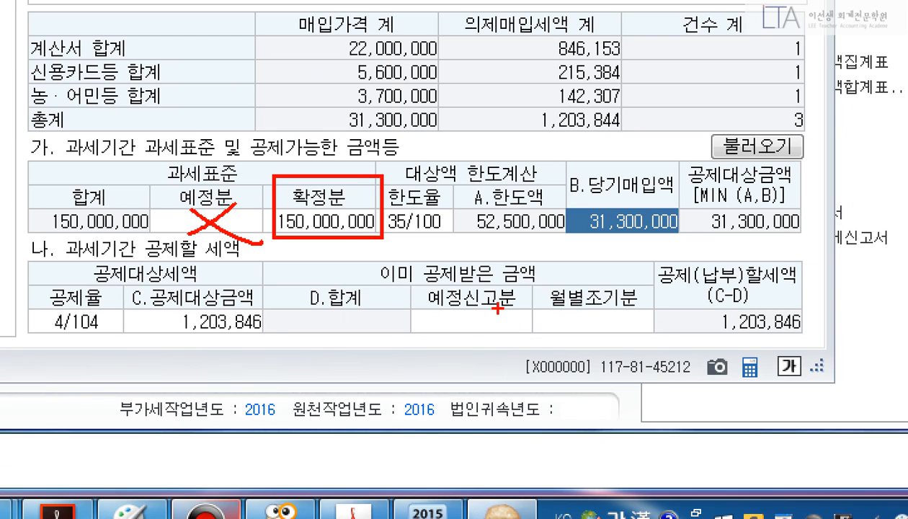
mouse_move(502, 302)
left_mouse_down()
mouse_move(468, 335)
mouse_move(542, 329)
left_mouse_up()
left_click_drag(654, 310, 617, 332)
left_click_drag(603, 317, 662, 339)
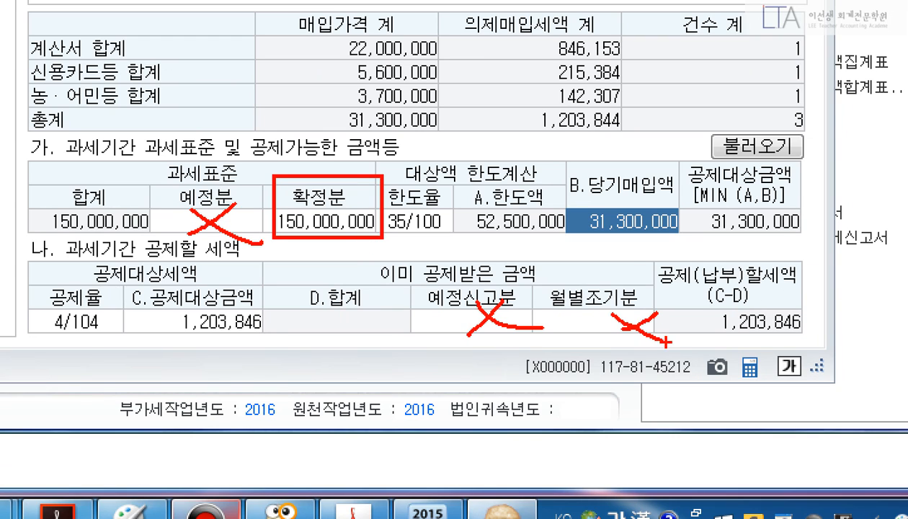
left_click_drag(561, 152, 686, 236)
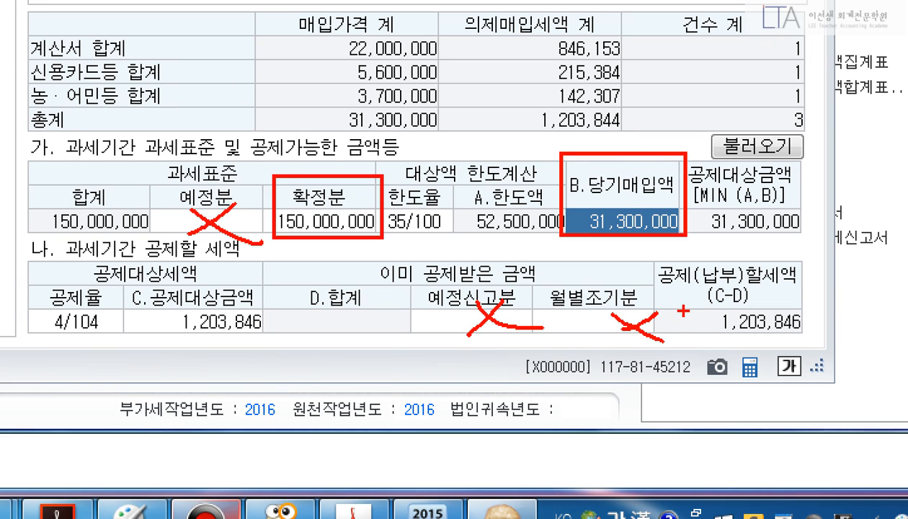
key("b")
left_click_drag(375, 173, 456, 240)
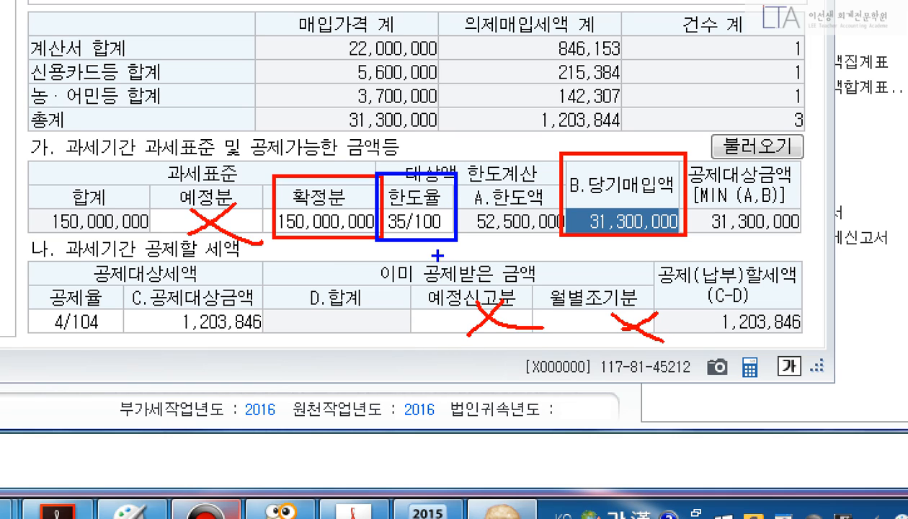
left_click_drag(643, 238, 818, 351)
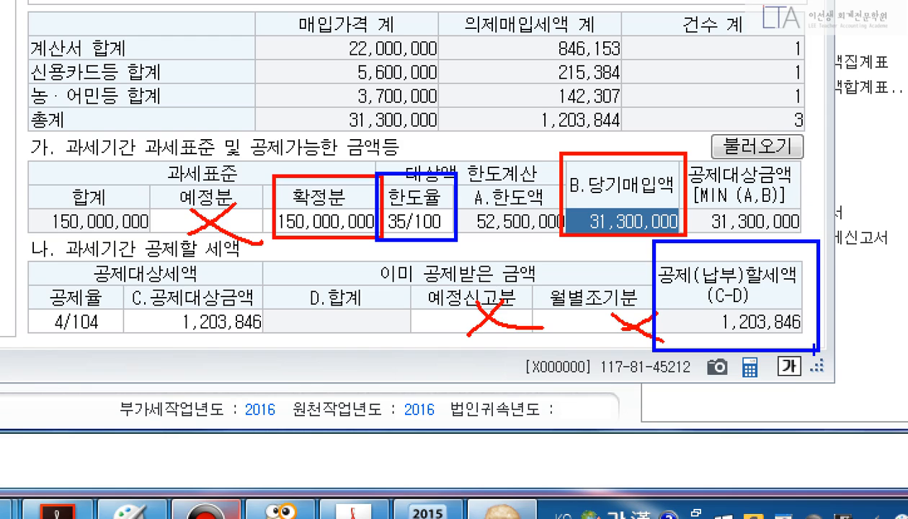
key("Escape")
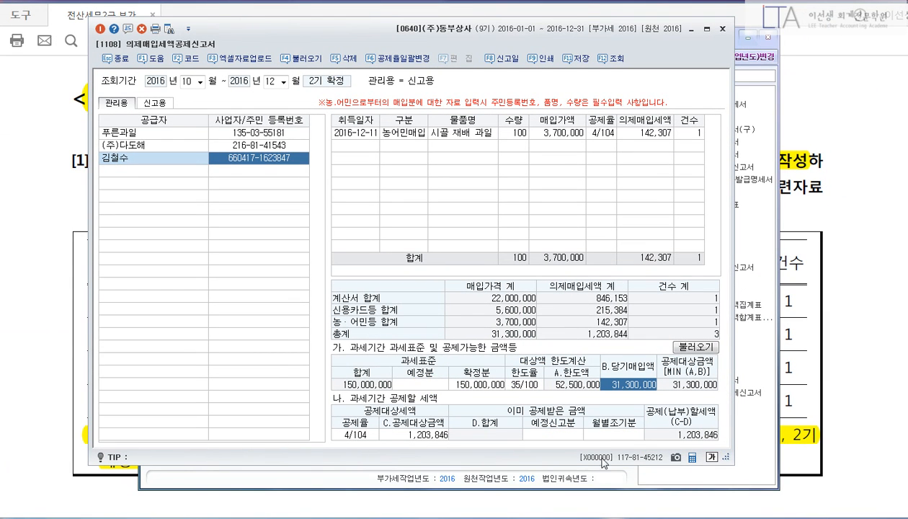
Save the modified 의제매입세액공제신고서 data and close the form
left_click(576, 58)
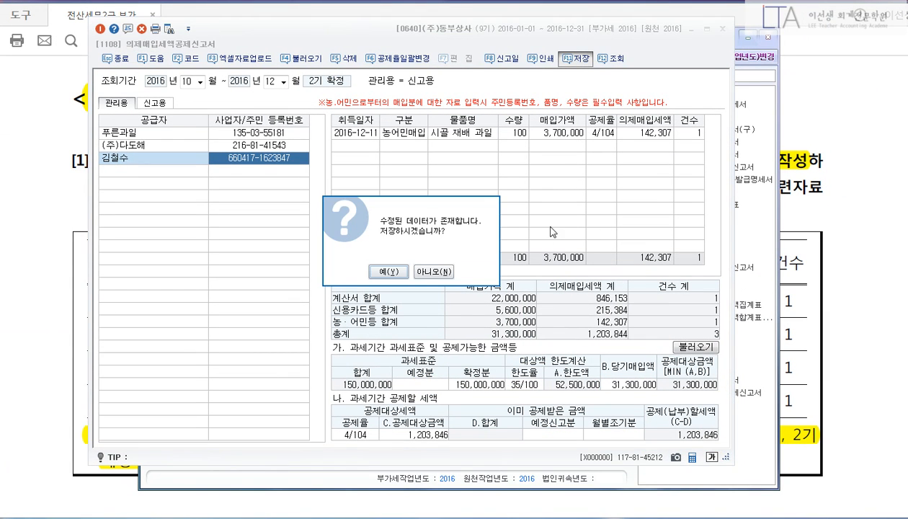
left_click(389, 271)
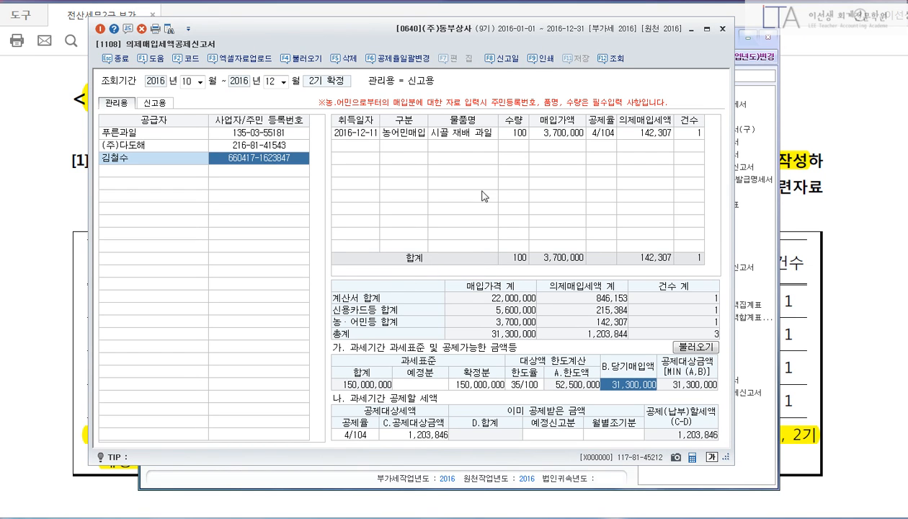
left_click(722, 29)
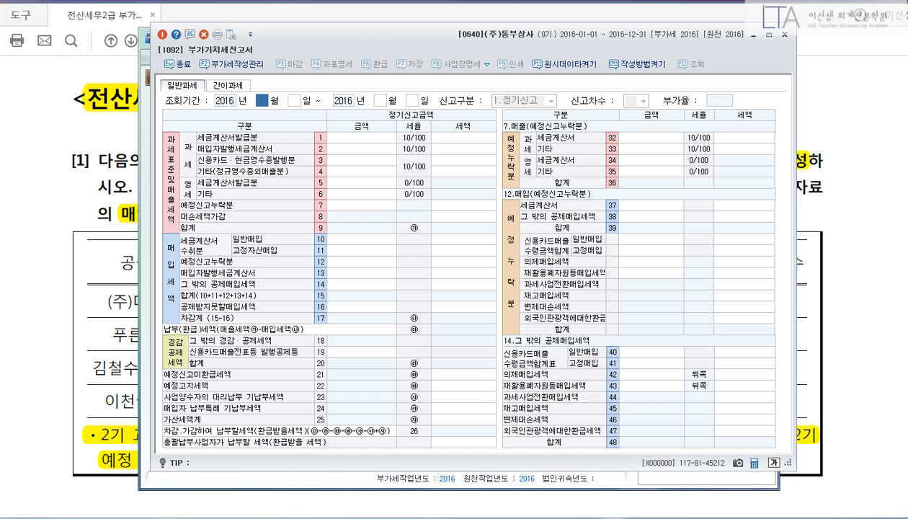
Switch to the blackboard notes in Macromedia Flash Player and read the 의제매입세액 sections on 일반전표입력 and 부가세신고서 반영 위치
left_click(308, 518)
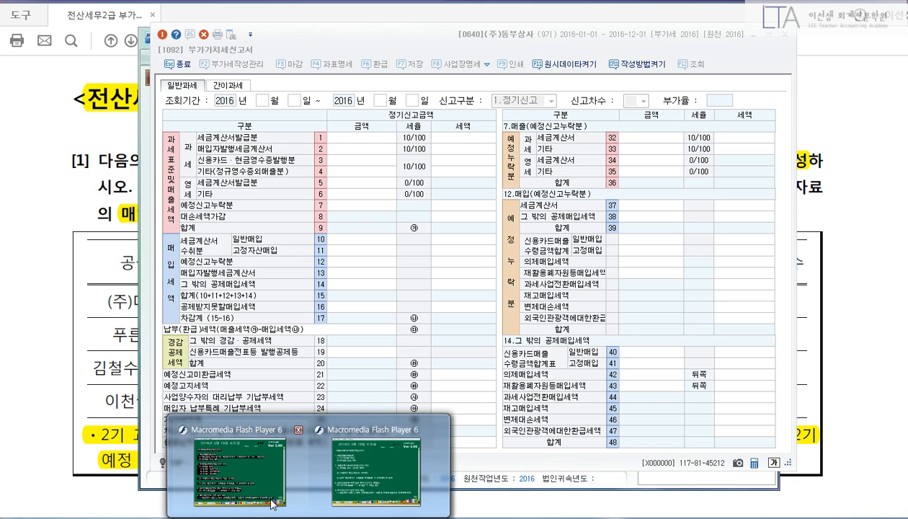
left_click(336, 481)
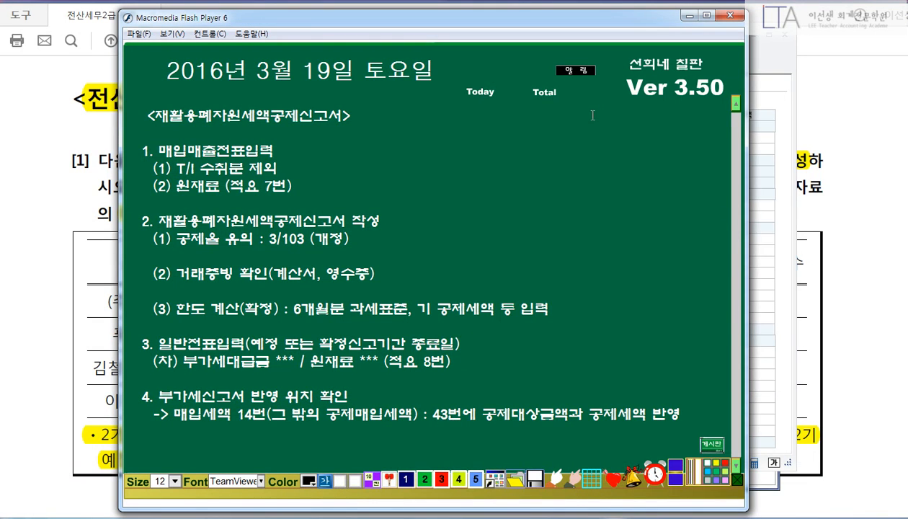
left_click(689, 16)
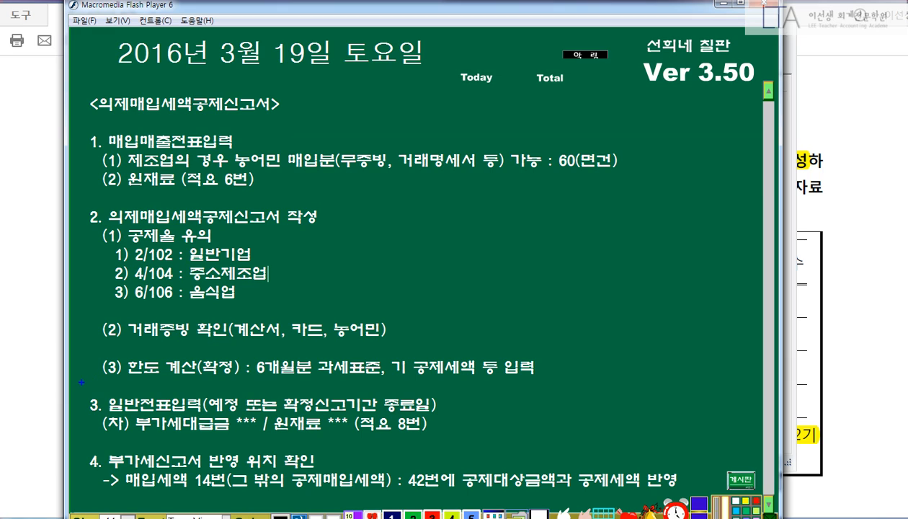
left_click_drag(75, 377, 439, 442)
left_click_drag(87, 444, 680, 495)
key("Escape")
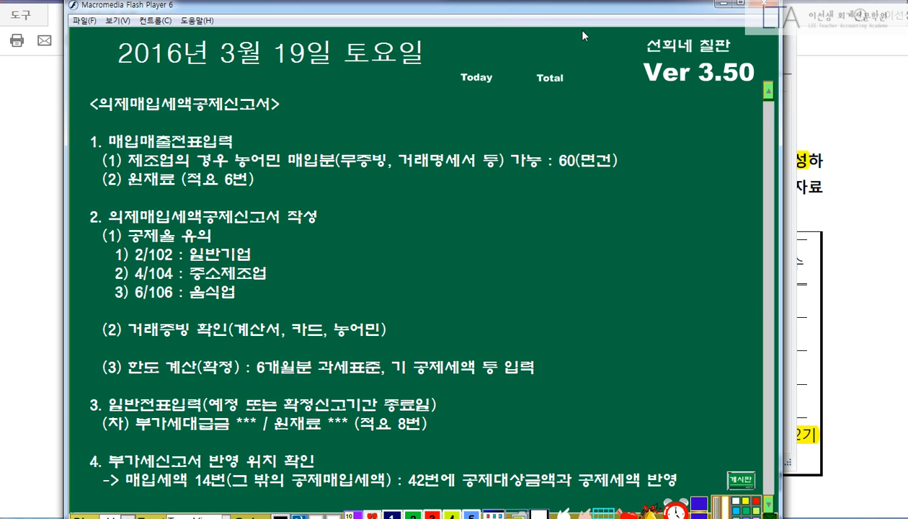
left_click(722, 3)
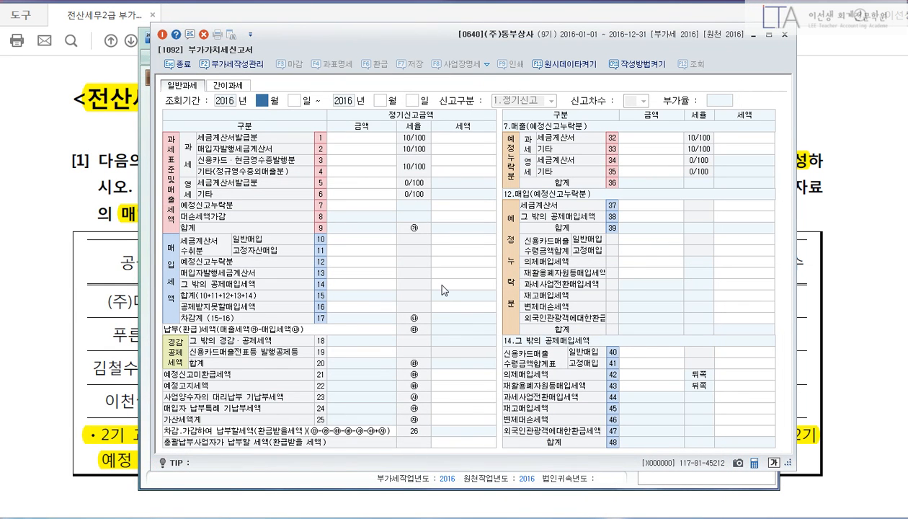
Load the 부가가치세신고서 for October 1 to December 31, 2016 and show the details of line 14 그 밖의 공제매입세액
type("10")
key("Return")
key("Return")
key("Return")
key("Return")
left_click(383, 283)
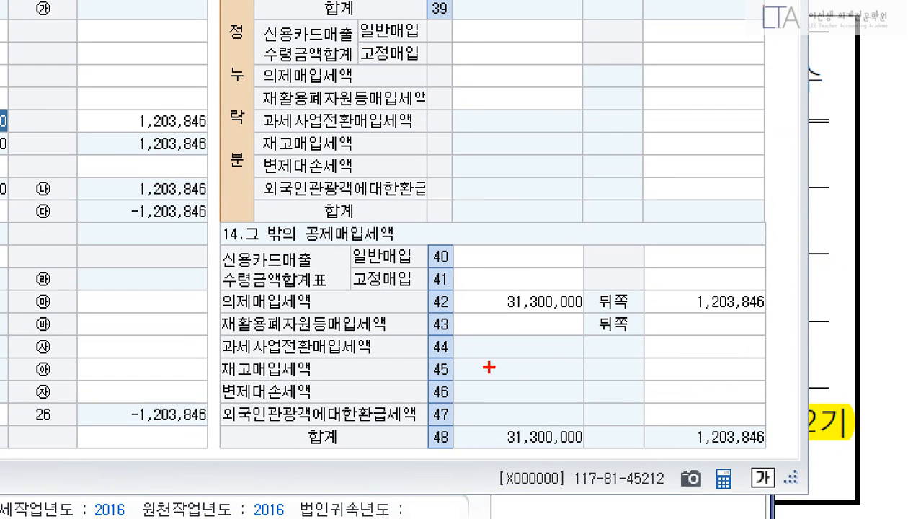
Check the amount and tax on line 42 의제매입세액 of the VAT return, and close the return
left_click_drag(498, 365, 808, 402)
left_click_drag(834, 355, 827, 315)
mouse_move(770, 278)
left_mouse_down()
mouse_move(784, 306)
mouse_move(807, 271)
left_mouse_up()
key("Escape")
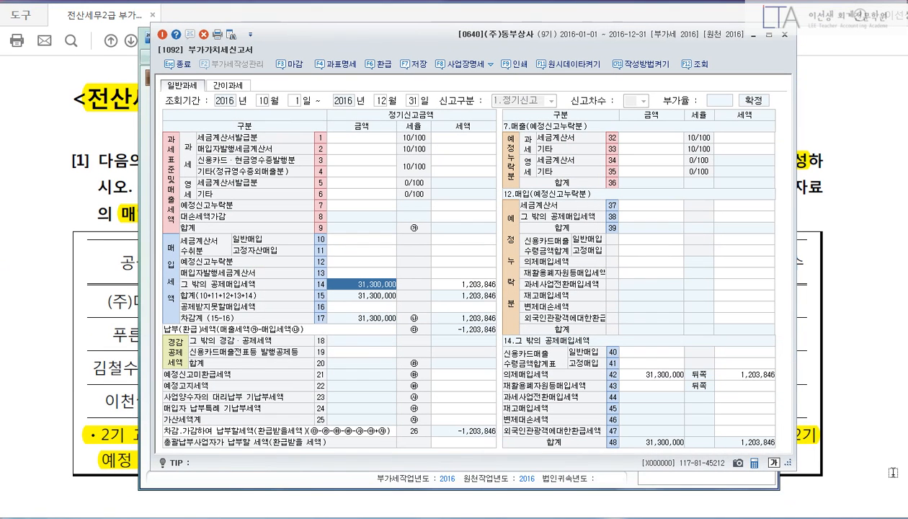
left_click(748, 320)
left_click(764, 374)
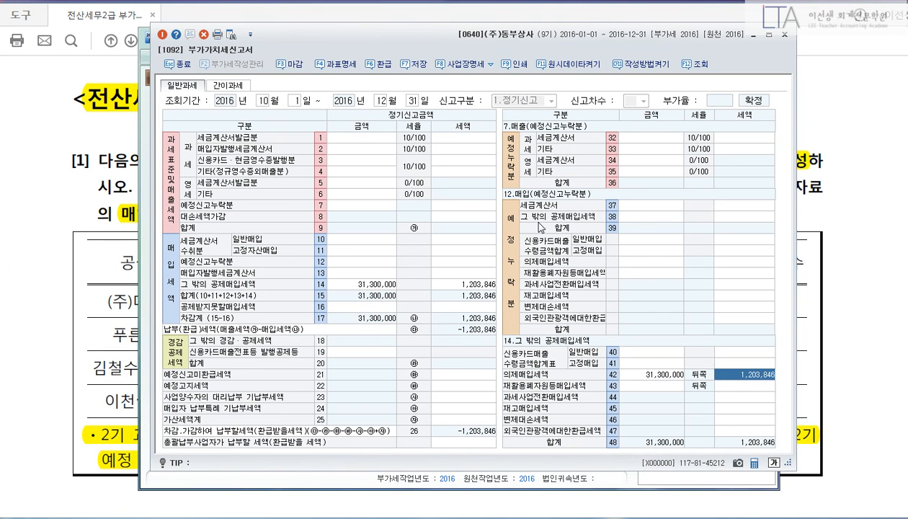
left_click(450, 209)
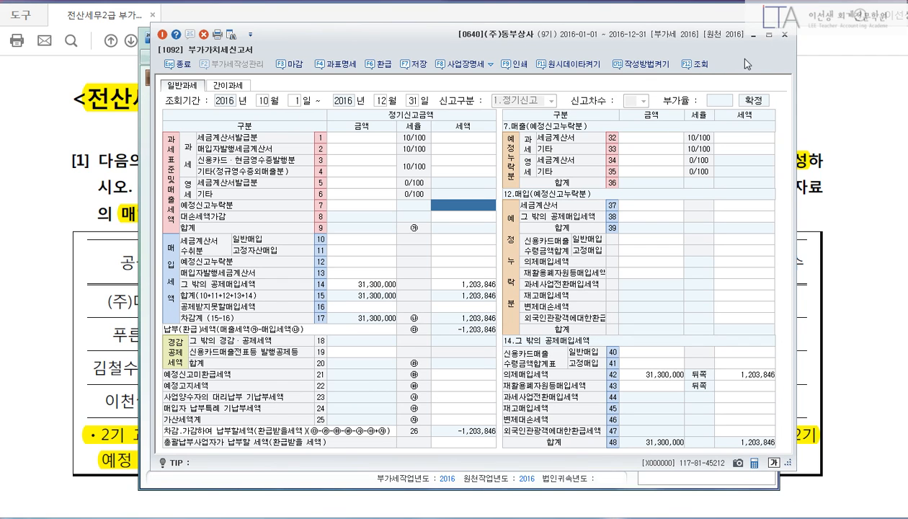
left_click(784, 34)
left_click(448, 270)
left_click(465, 268)
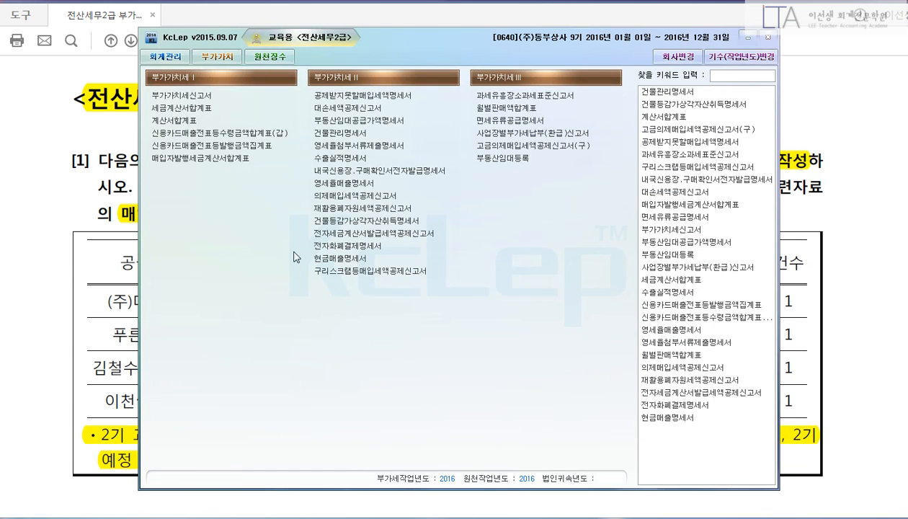
Open 일반전표입력 and enter a December 31, 2016 debit line for account 135 부가세대급금 of 1,203,846
left_click(169, 54)
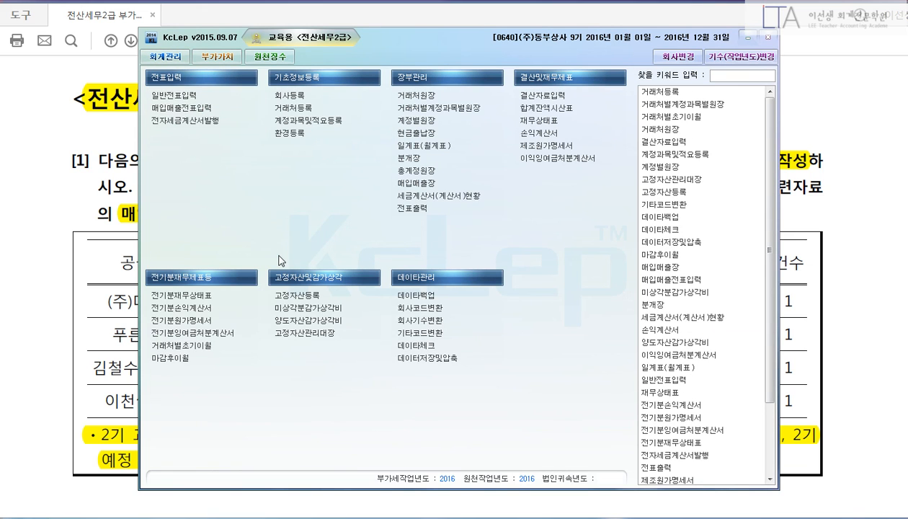
type("123")
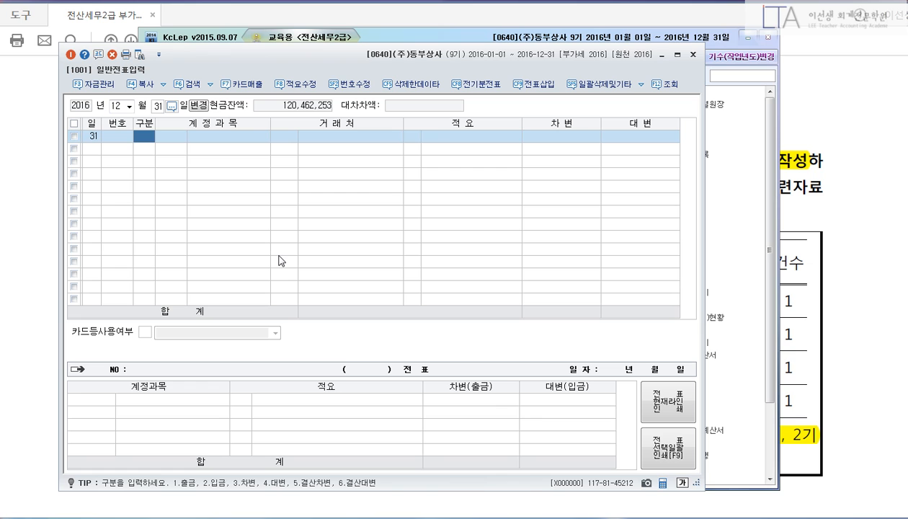
type("3")
key("Return")
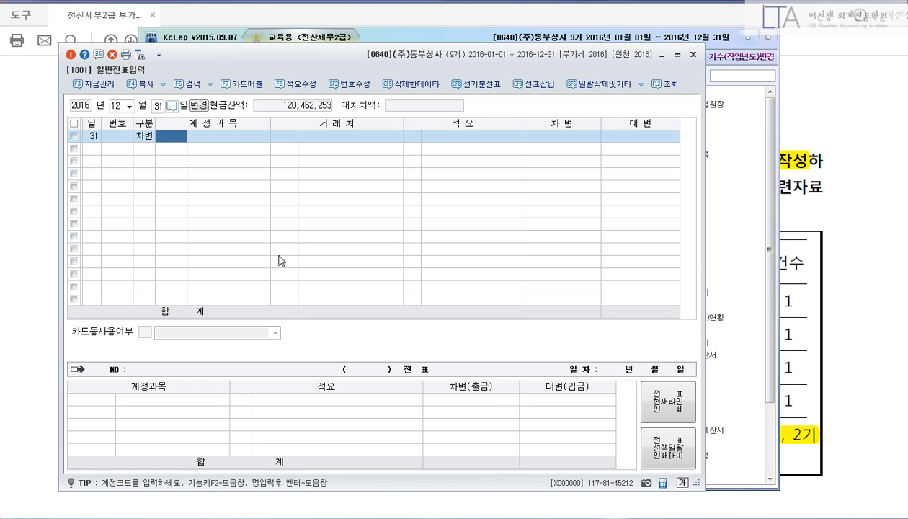
type("135")
key("Return")
key("Return")
key("Return")
type("1203846")
key("Return")
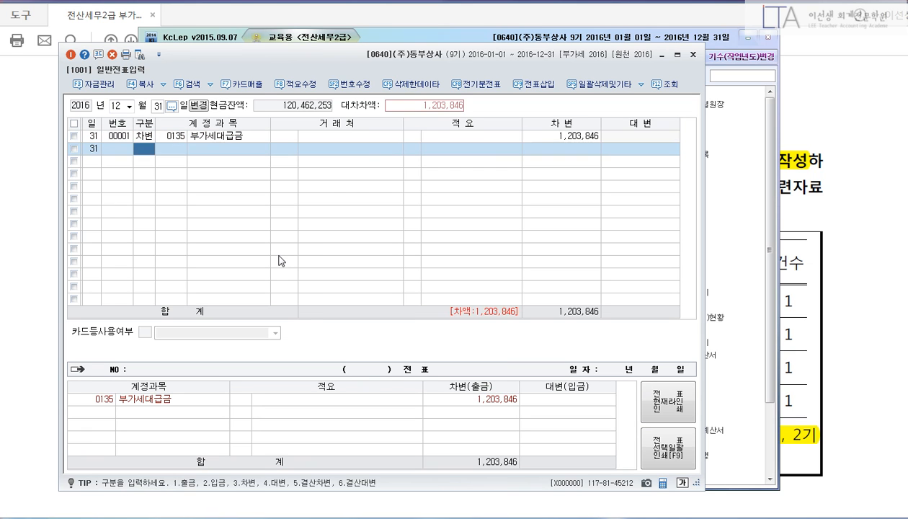
Add the matching credit line for account 153 원재료 of 1,203,846 with summary code 8 타계정으로 대체액
type("4")
key("Return")
type("153")
key("Return")
key("Return")
type("8")
key("Return")
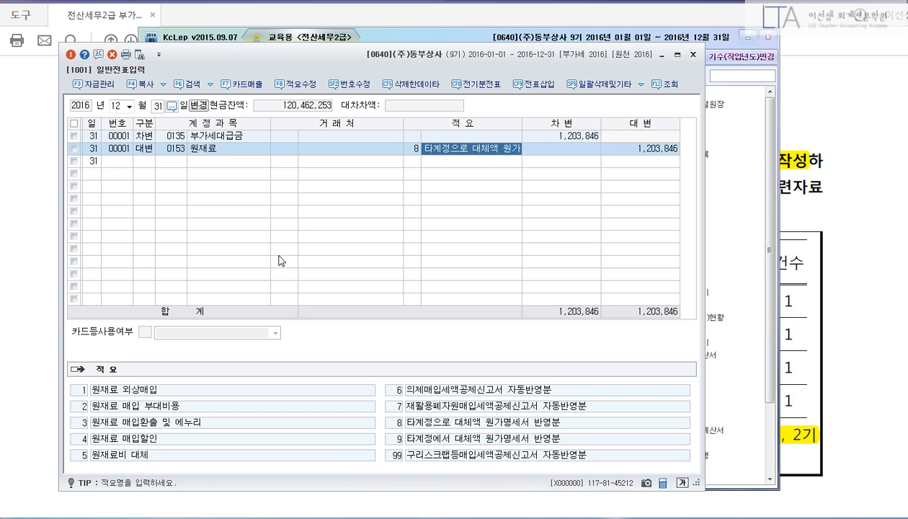
key("Up")
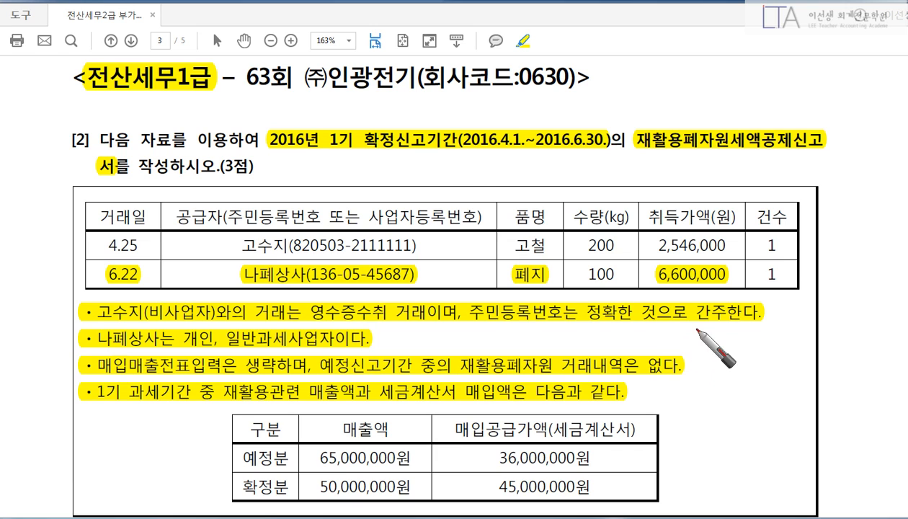
Mark the 2016 first-period final filing period and the 재활용폐자원세액공제신고서 title in the problem, noting 한도(정산) and rate 3/103
left_click_drag(368, 151, 545, 153)
mouse_move(629, 118)
left_mouse_down()
mouse_move(611, 158)
mouse_move(823, 149)
left_mouse_up()
mouse_move(467, 163)
left_mouse_down()
mouse_move(487, 178)
mouse_move(542, 165)
mouse_move(555, 172)
left_mouse_up()
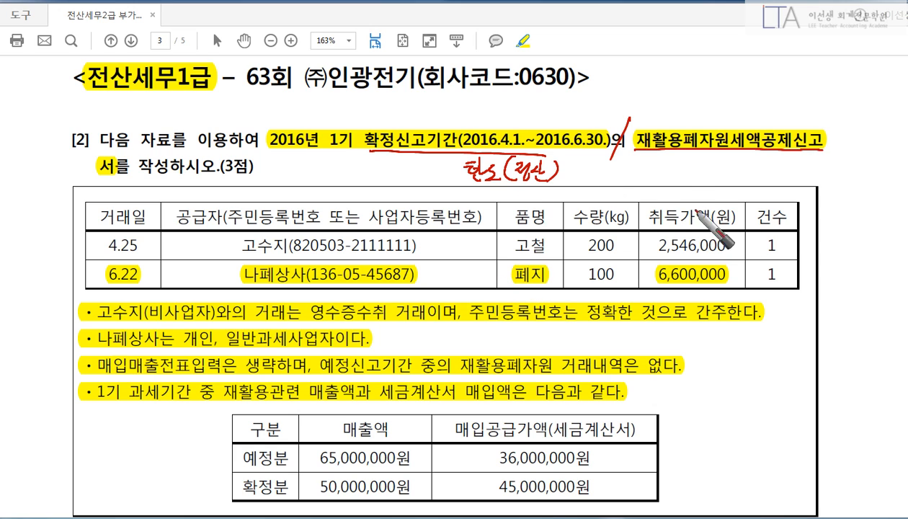
mouse_move(710, 179)
left_mouse_down()
mouse_move(707, 197)
mouse_move(717, 184)
mouse_move(733, 199)
mouse_move(734, 171)
mouse_move(713, 151)
mouse_move(741, 206)
left_mouse_up()
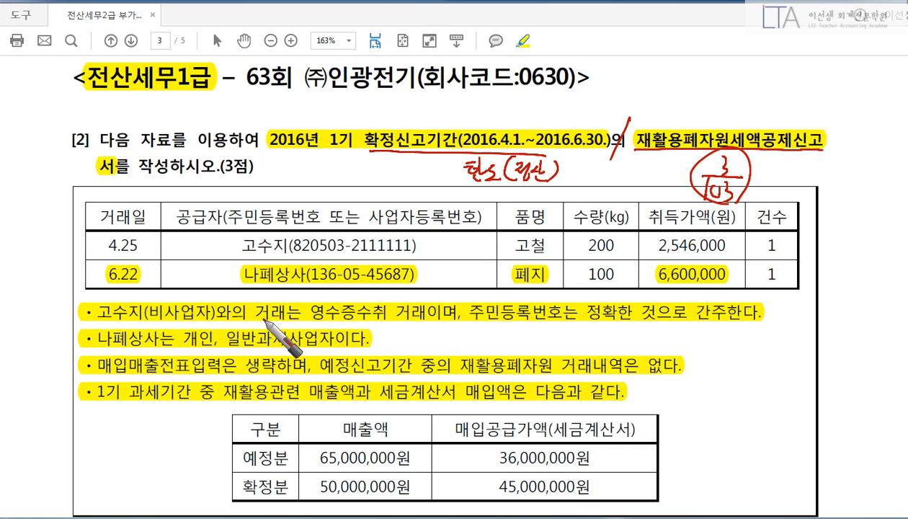
Examine the problem's notes on receipt purchases, supplier type, omitted vouchers and the prior filing, plus the sales and tax-invoice purchase table
left_click_drag(311, 325, 450, 326)
left_click_drag(475, 296, 467, 313)
left_click_drag(313, 315, 325, 305)
mouse_move(432, 281)
left_mouse_down()
mouse_move(432, 296)
mouse_move(446, 297)
left_mouse_up()
left_click_drag(500, 320, 717, 331)
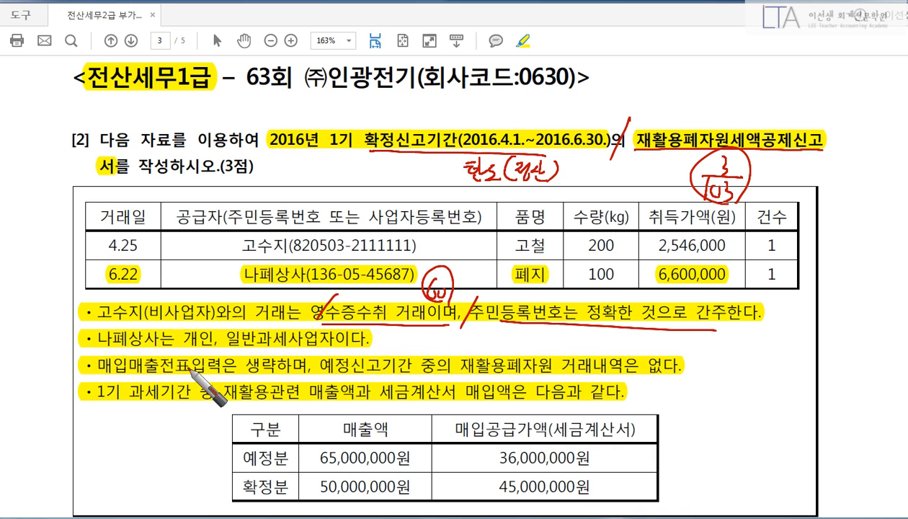
left_click_drag(100, 349, 339, 349)
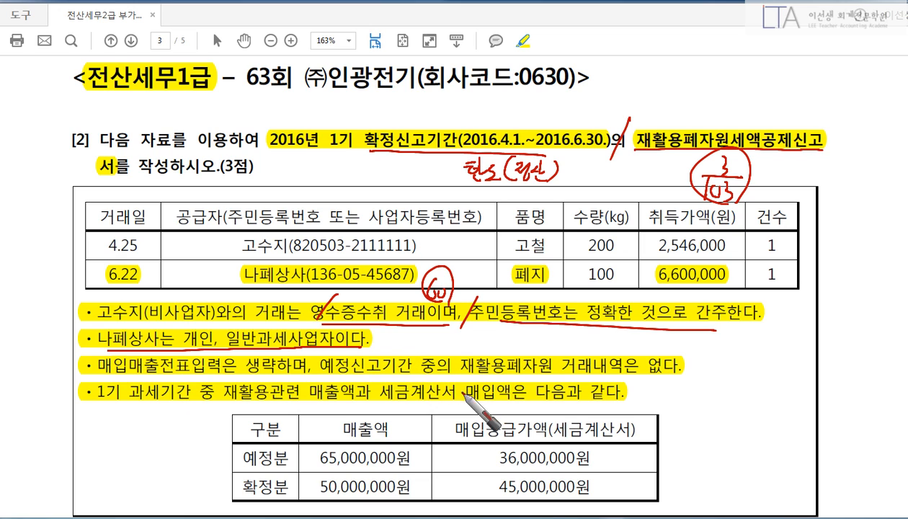
left_click_drag(113, 377, 295, 376)
left_click_drag(312, 353, 308, 390)
left_click_drag(364, 374, 638, 374)
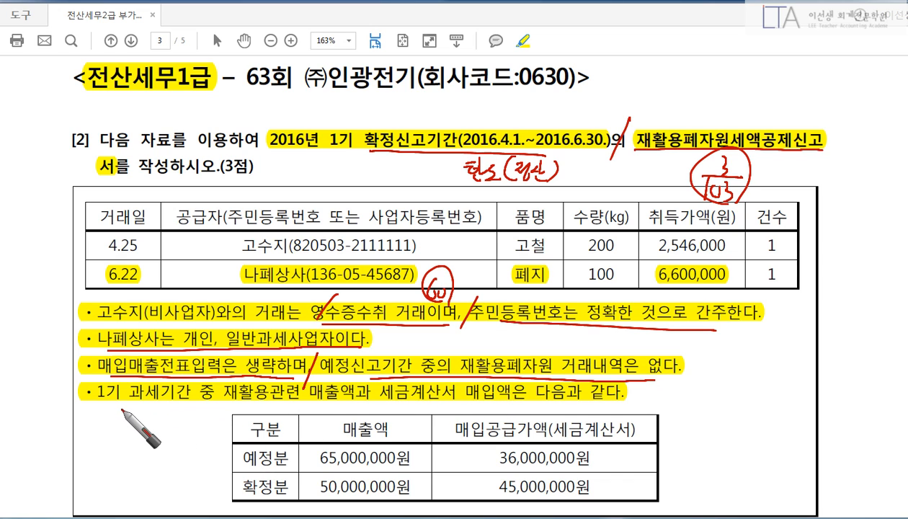
left_click_drag(114, 403, 465, 409)
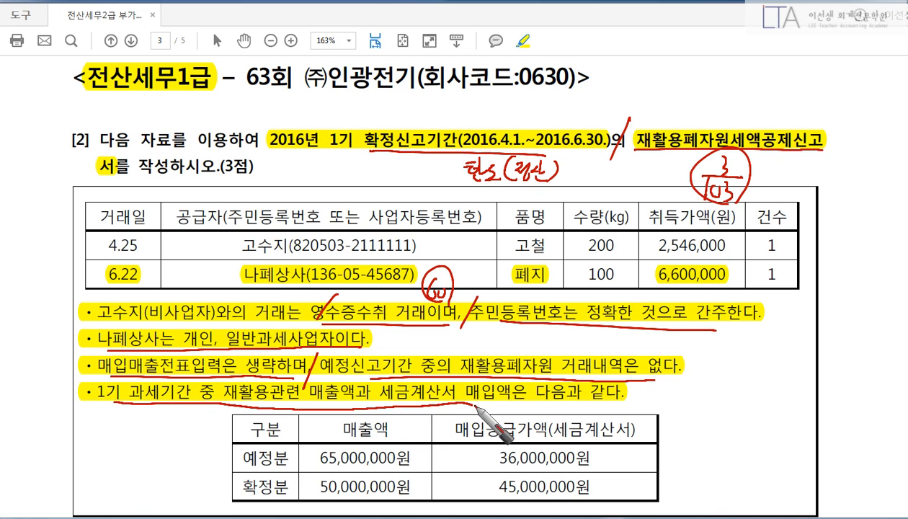
mouse_move(674, 418)
left_mouse_down()
mouse_move(682, 445)
mouse_move(671, 493)
left_mouse_up()
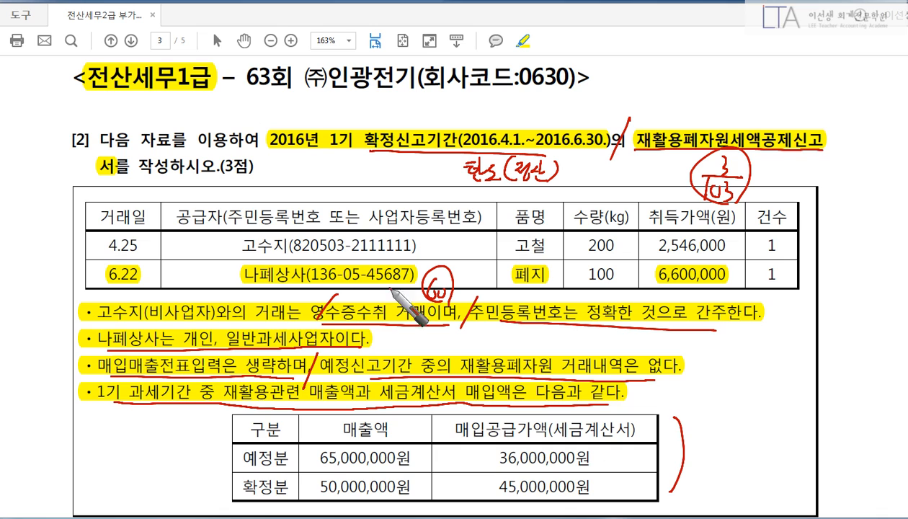
Examine the June 22 폐지 transaction of 6,600,000 against the supplier notes, and clear all ink marks from the problem
mouse_move(727, 275)
left_mouse_down()
mouse_move(720, 287)
mouse_move(782, 303)
mouse_move(813, 328)
mouse_move(836, 325)
mouse_move(851, 297)
mouse_move(868, 333)
mouse_move(885, 333)
left_mouse_up()
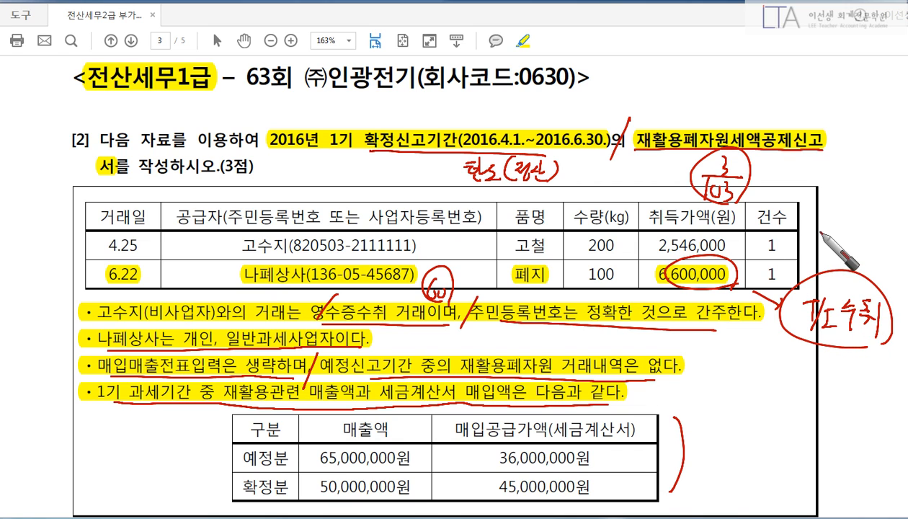
left_click_drag(819, 209, 821, 288)
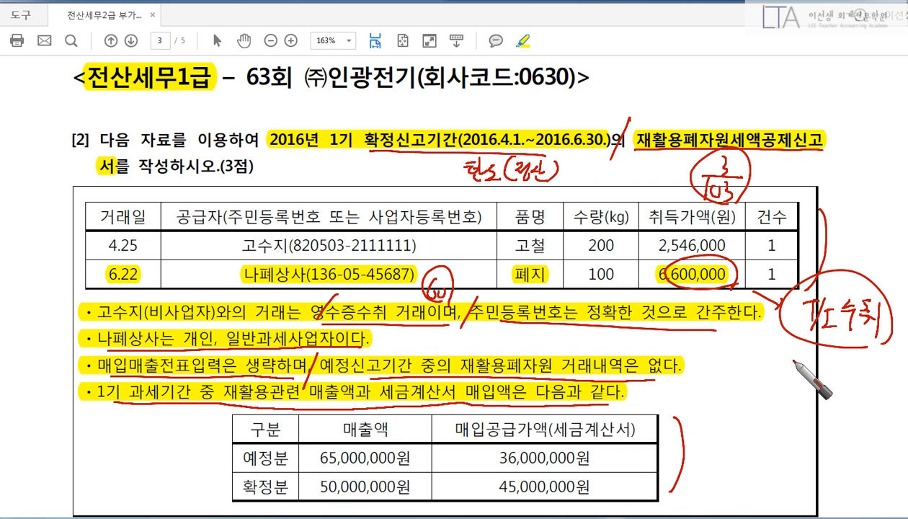
left_click_drag(358, 292, 380, 295)
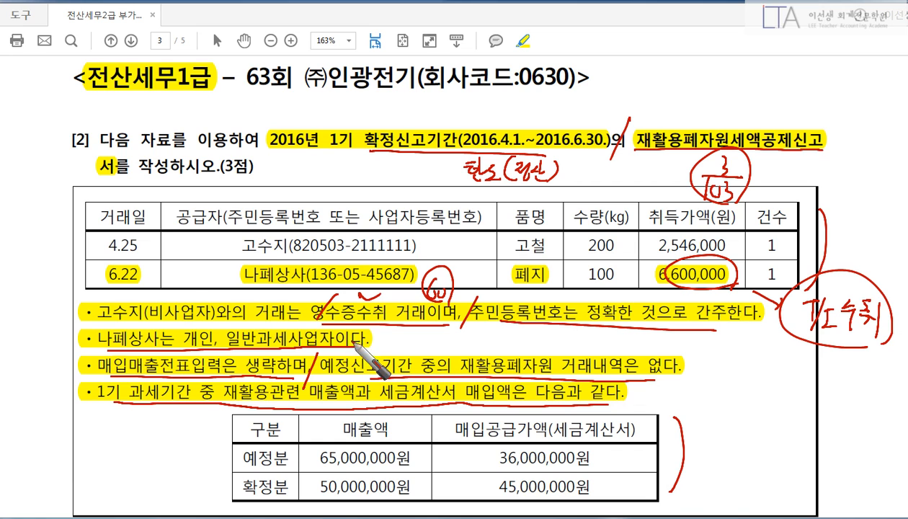
mouse_move(135, 262)
left_mouse_down()
mouse_move(139, 292)
mouse_move(105, 416)
left_mouse_up()
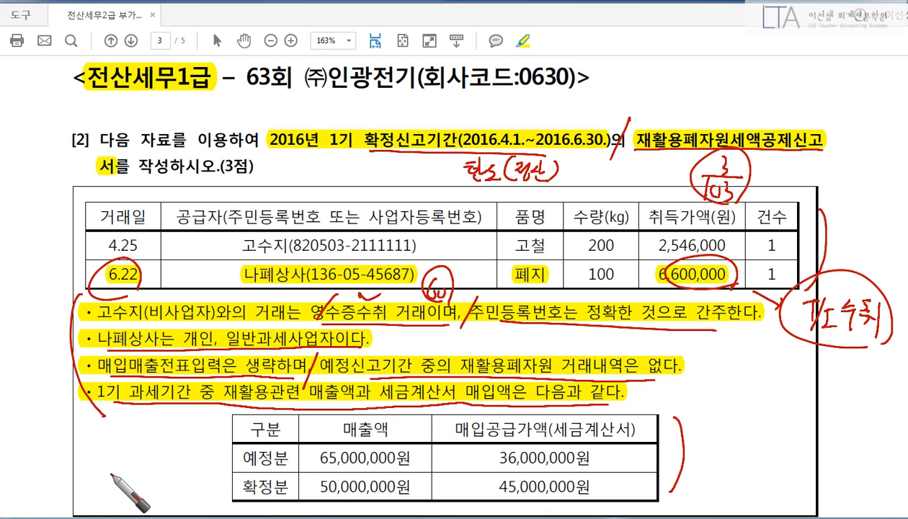
key("Escape")
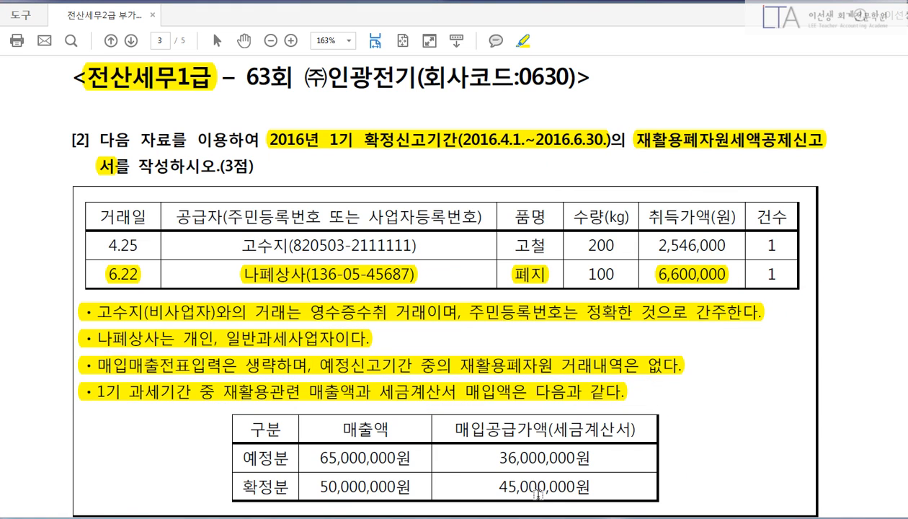
Switch to KcLep and start an April 25, 2016 entry of type 60 면건 in 매입매출전표입력 for (주)인광전기
key("alt+Tab")
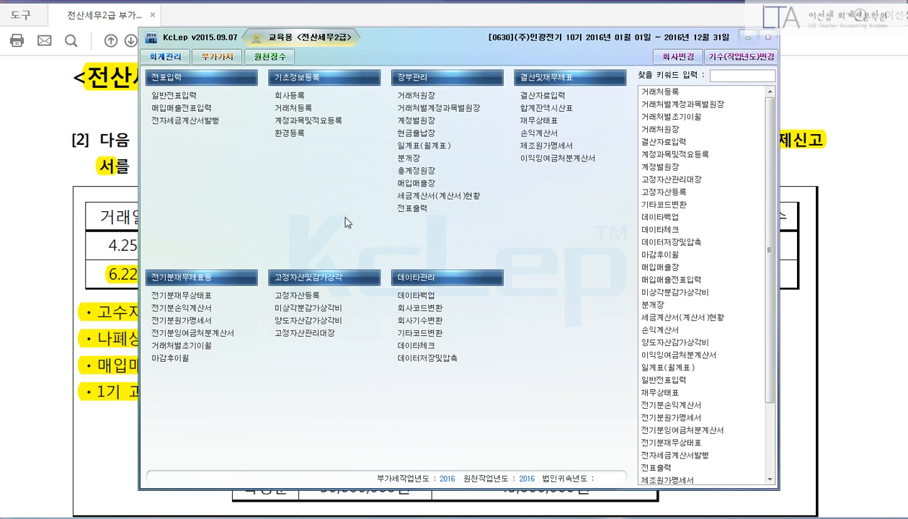
type("04")
key("Return")
type("25")
key("Return")
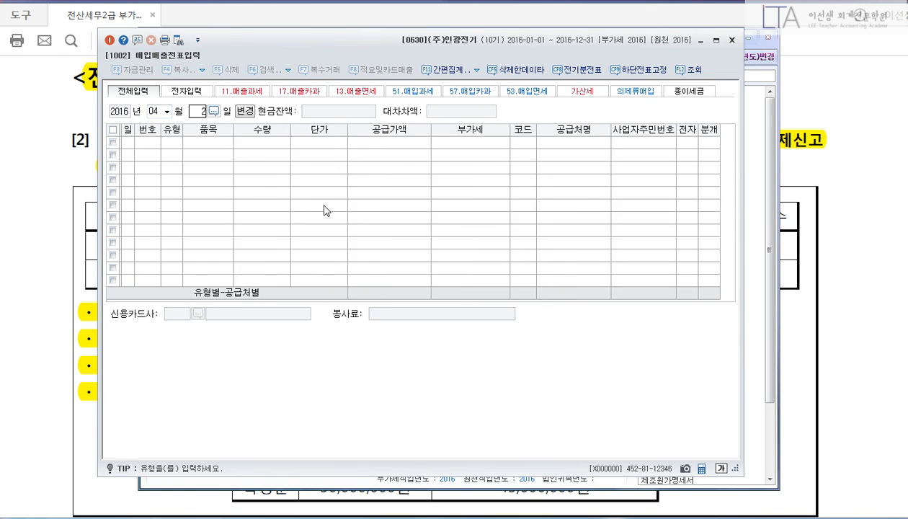
type("60")
key("Return")
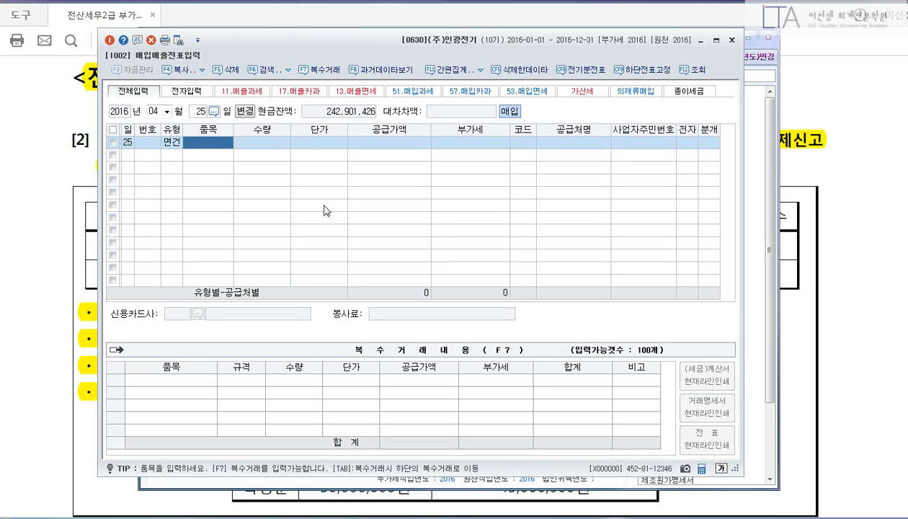
Enter item 고철 with quantity 200 and supply value 2,546,000, and assign the individual supplier from the customer lookup
type("고철")
key("Return")
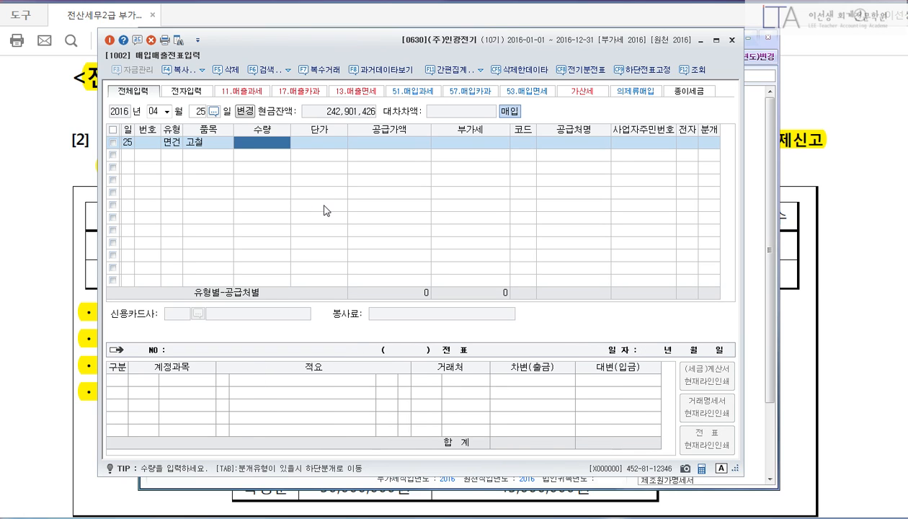
type("200")
key("Return")
key("Return")
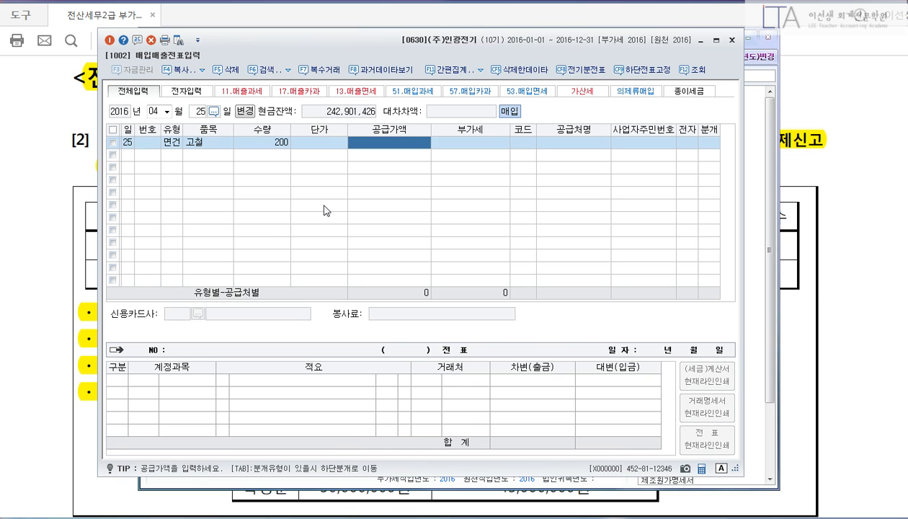
type("2,546,000")
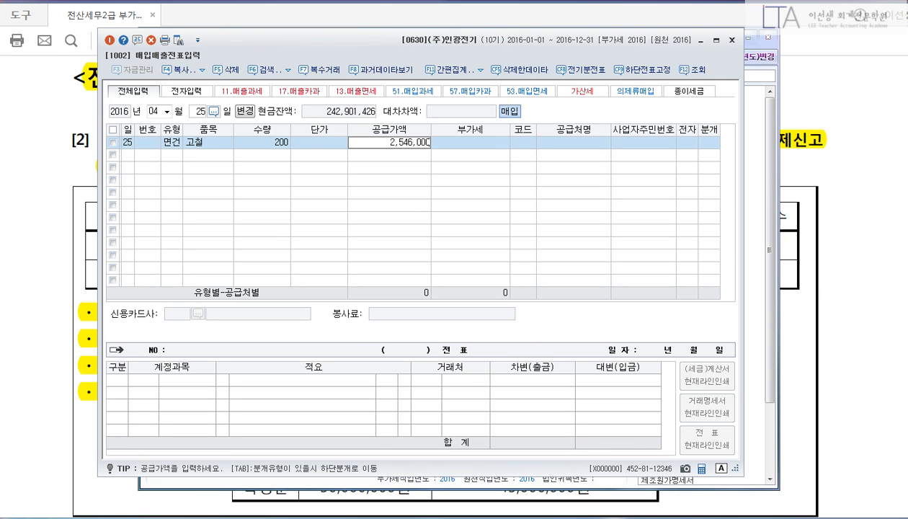
key("Return")
type("고수")
key("Return")
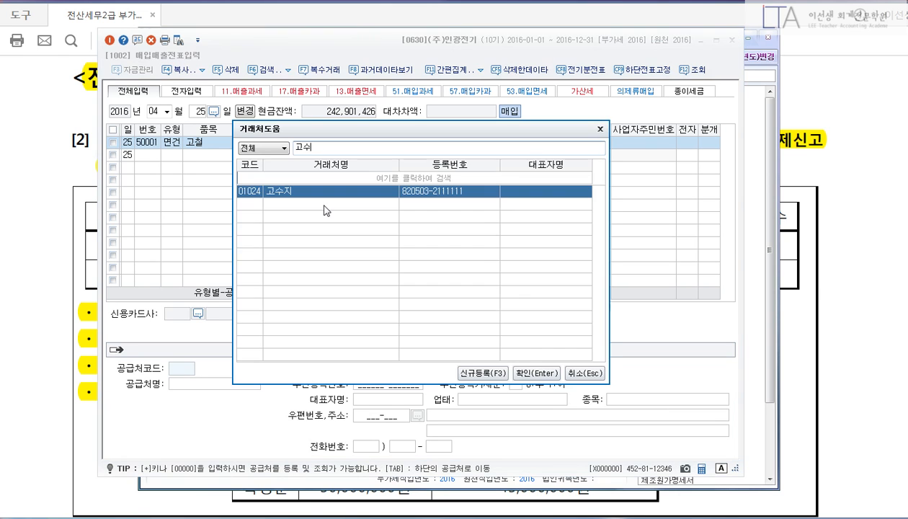
key("Return")
key("Return")
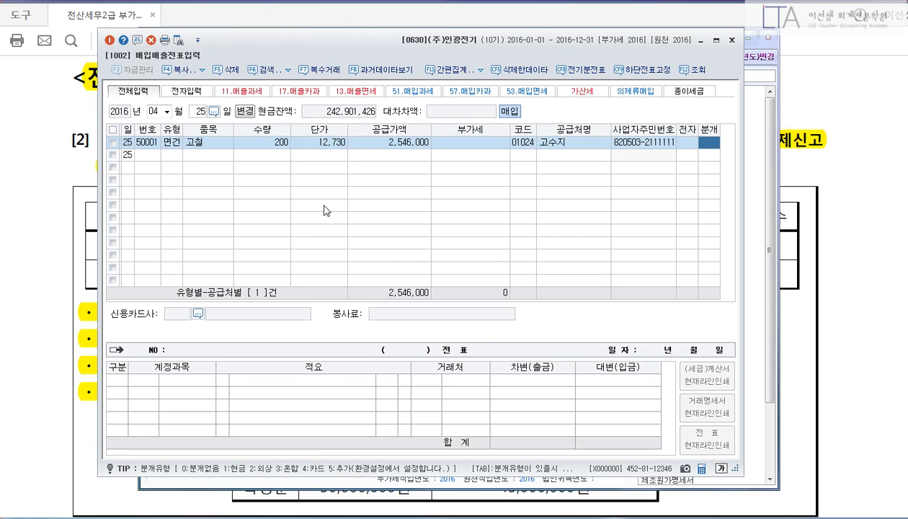
Journalize the 고철 purchase as cash with summary code 7 재활용폐자원매입세액공제신고서 on the 원재료 line, and finish the voucher
type("1")
key("Return")
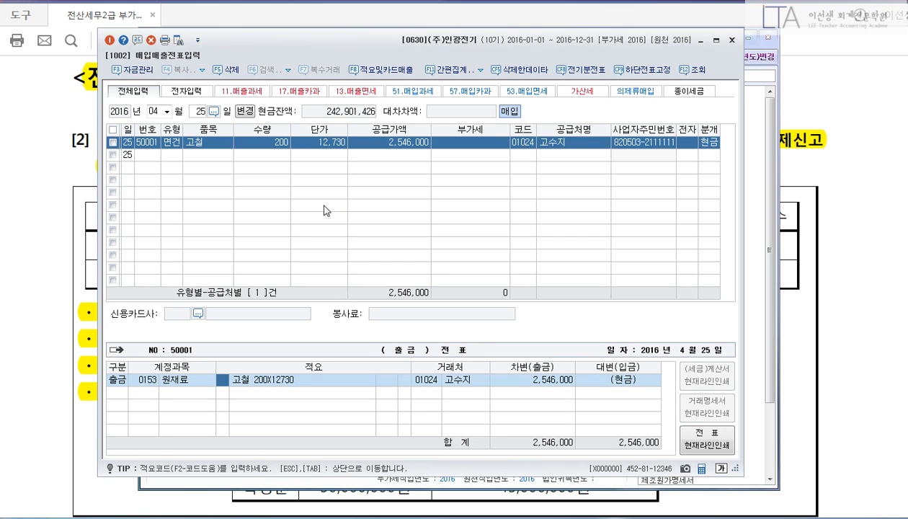
type("7")
key("Return")
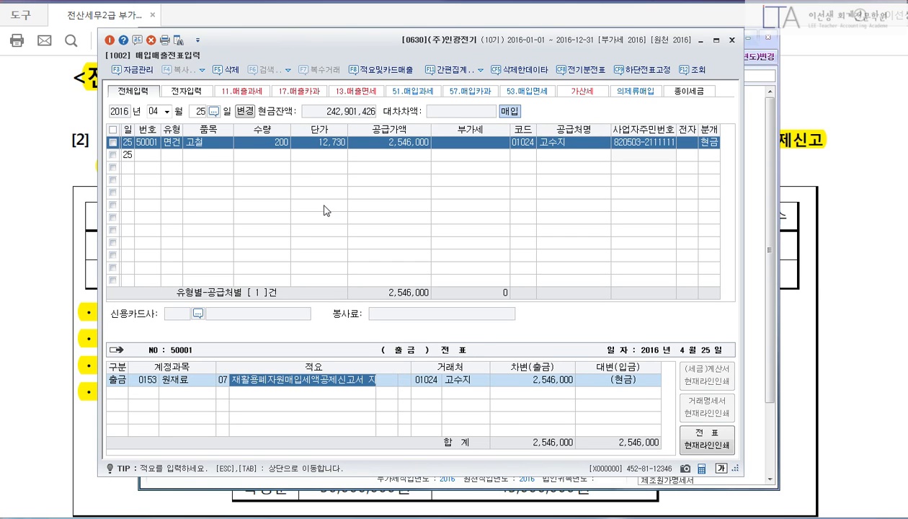
key("Return")
key("Return")
key("Return")
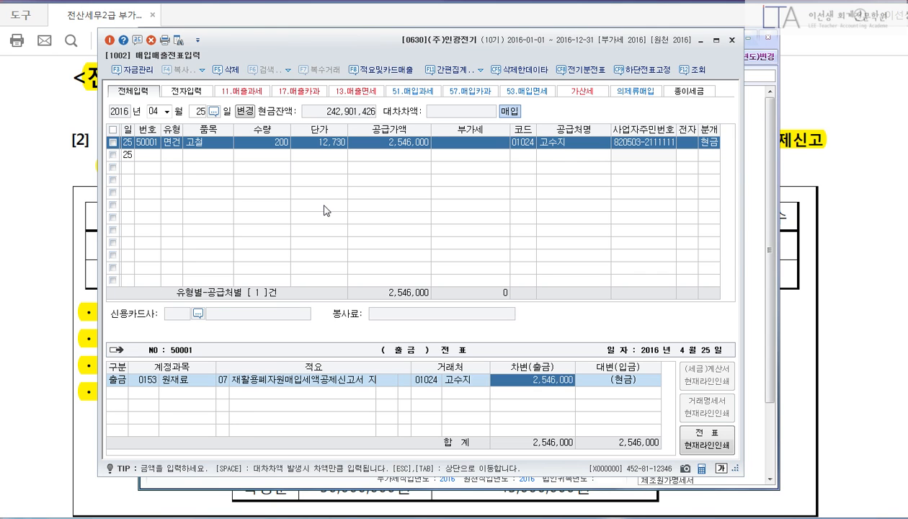
key("Escape")
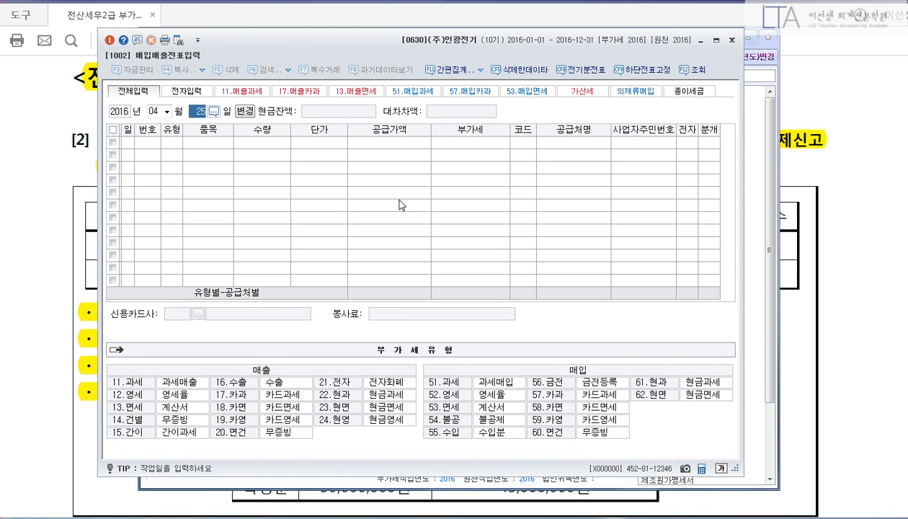
Load the 재활용폐자원세액공제신고서 for April to June 2016, and cross out the 차량번호 and 차대번호 columns as not needed
left_click_drag(589, 53, 555, 77)
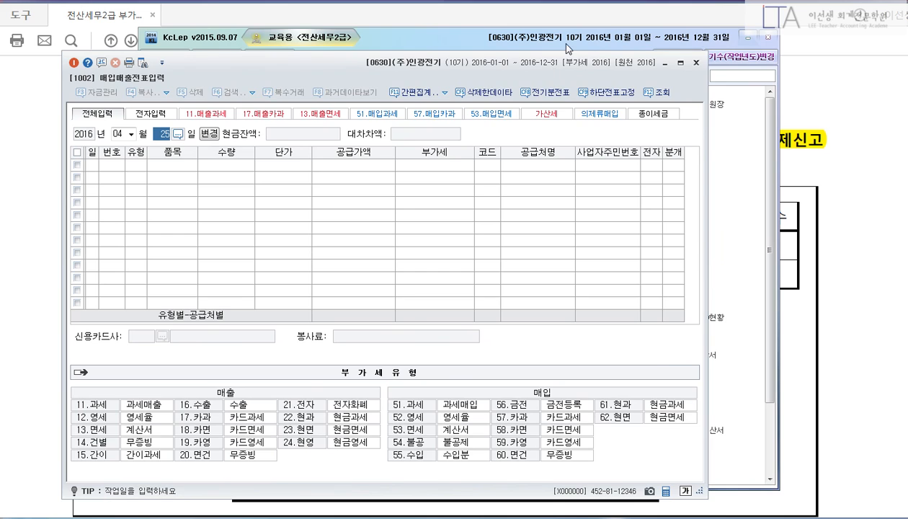
left_click(558, 43)
left_click(219, 60)
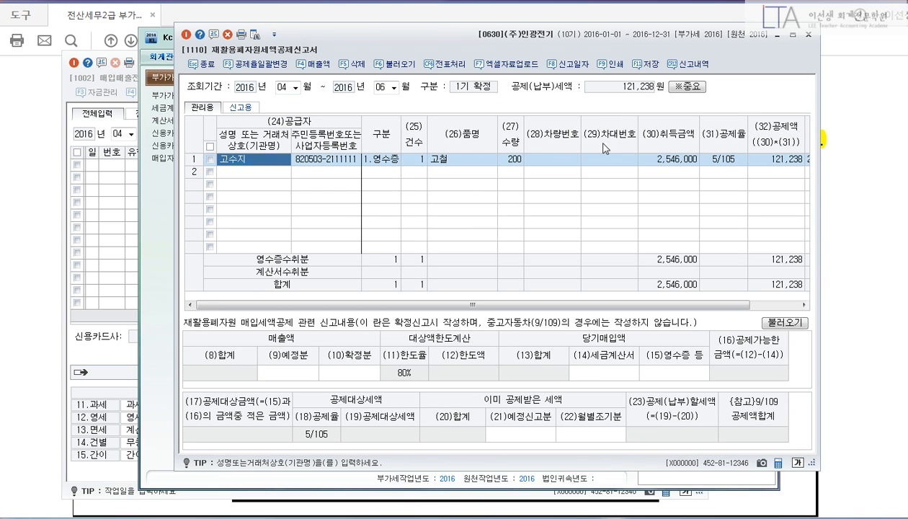
left_click_drag(619, 120, 524, 185)
left_click_drag(548, 124, 623, 185)
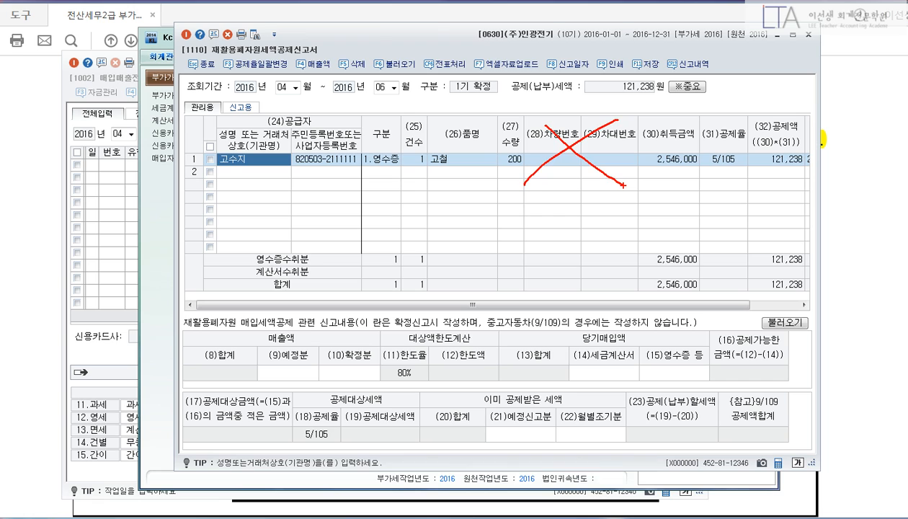
Apply a 3/103 공제율 to the 고철 row of the 재활용폐자원세액공제신고서
left_click(719, 165)
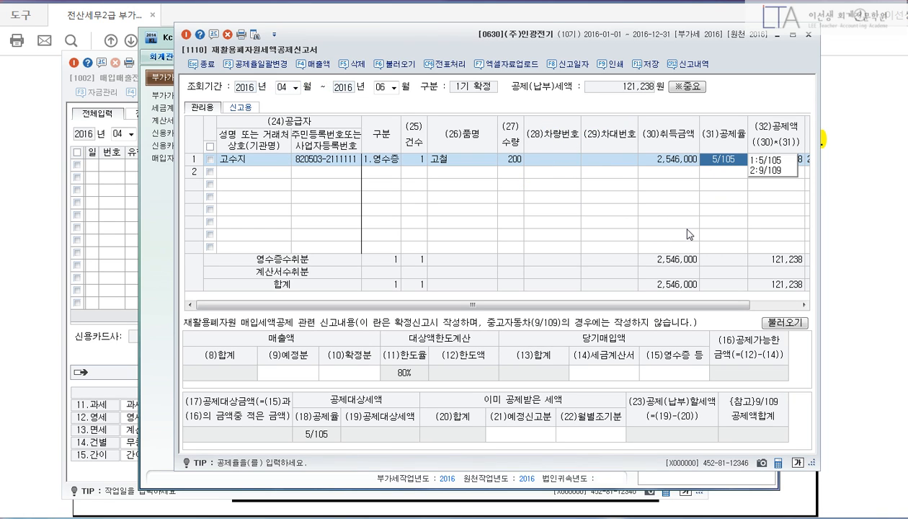
key("F3")
type("3")
key("Return")
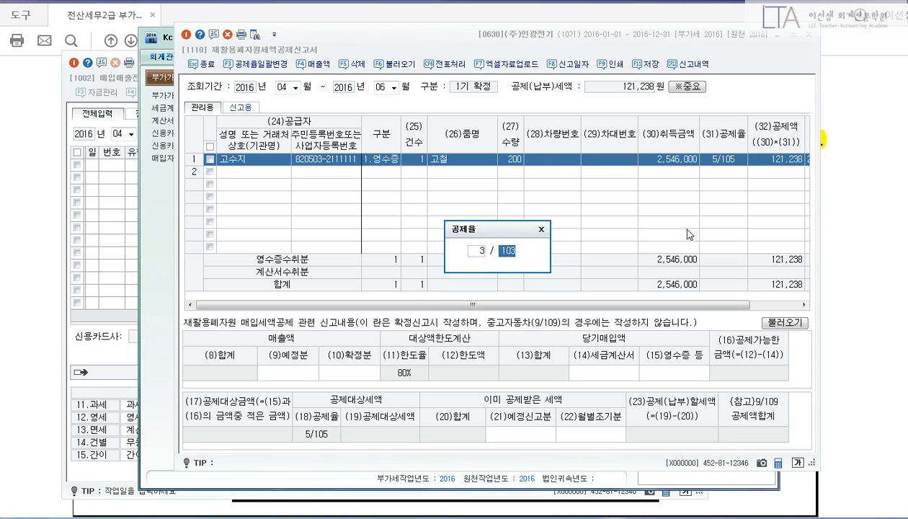
key("Return")
left_click(724, 159)
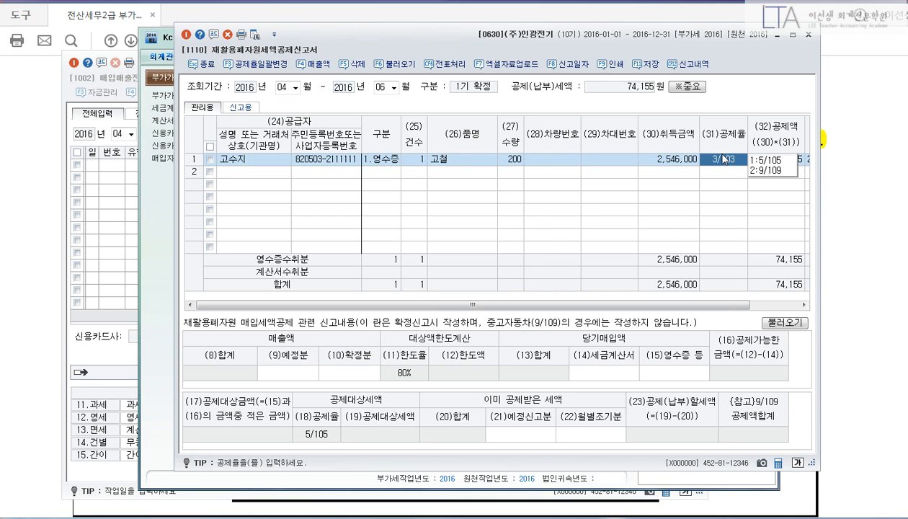
key("F3")
type("3")
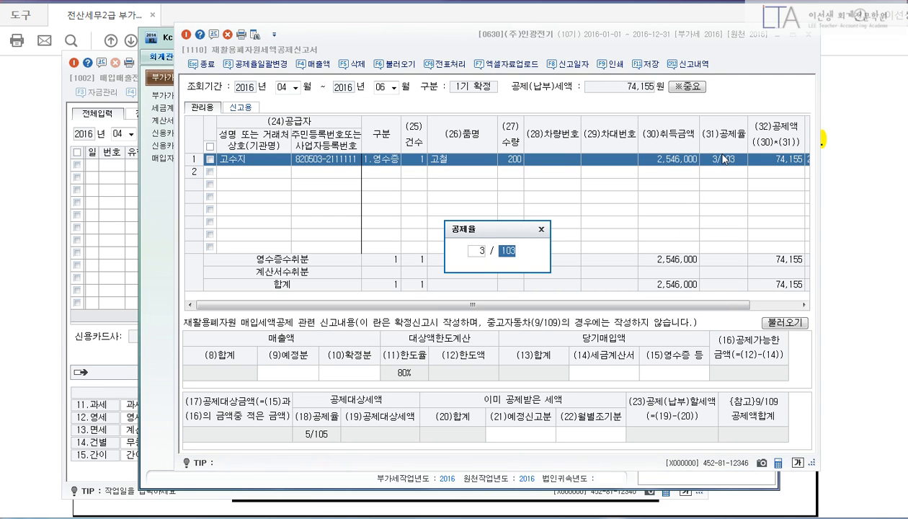
key("Return")
key("Return")
key("Return")
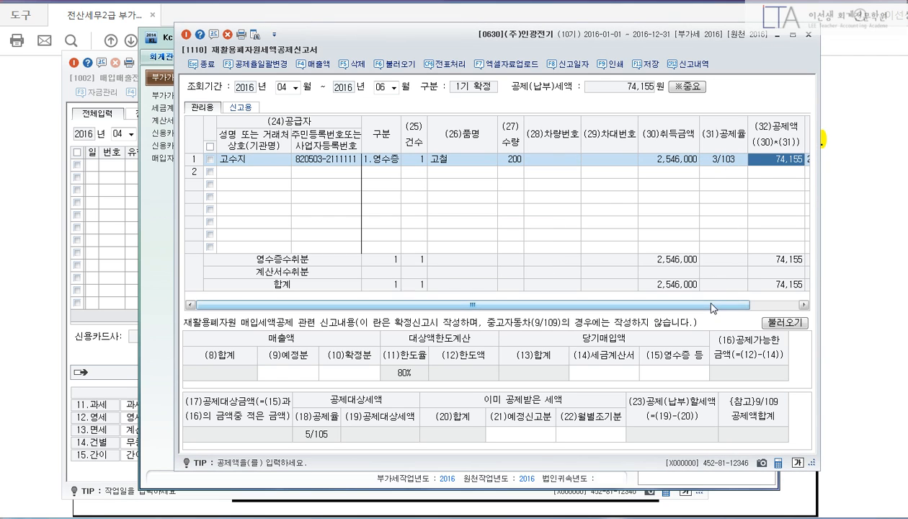
Load the 매입세액공제 관련 신고내용 section without 구리스크랩 purchases, and enter 매출액 of 65,000,000 for 예정분 and 50,000,000 for 확정분
mouse_move(711, 310)
left_mouse_down()
mouse_move(755, 310)
mouse_move(710, 318)
left_mouse_up()
left_click(772, 324)
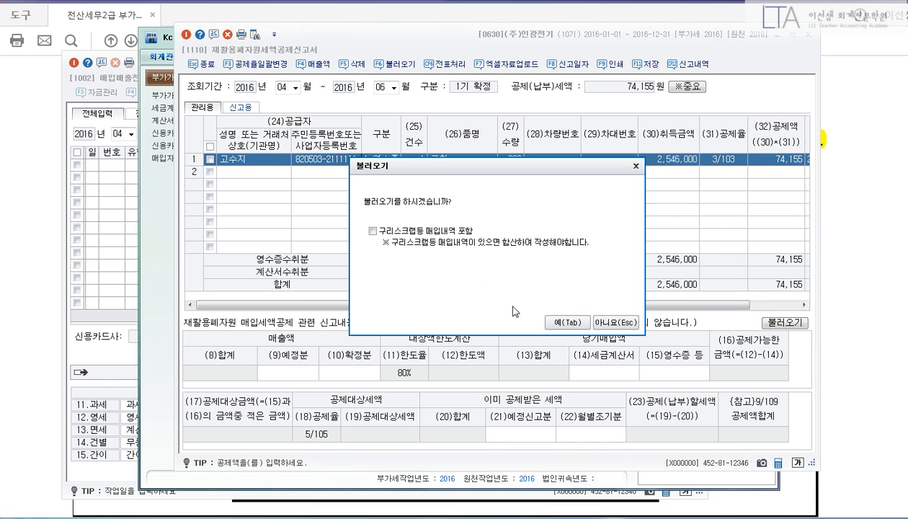
left_click(568, 323)
left_click(604, 350)
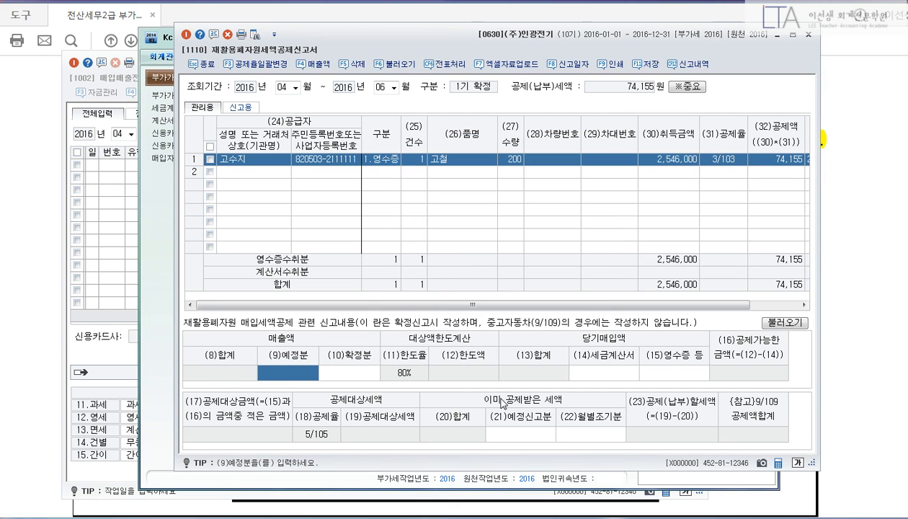
type("65,000,000")
key("Return")
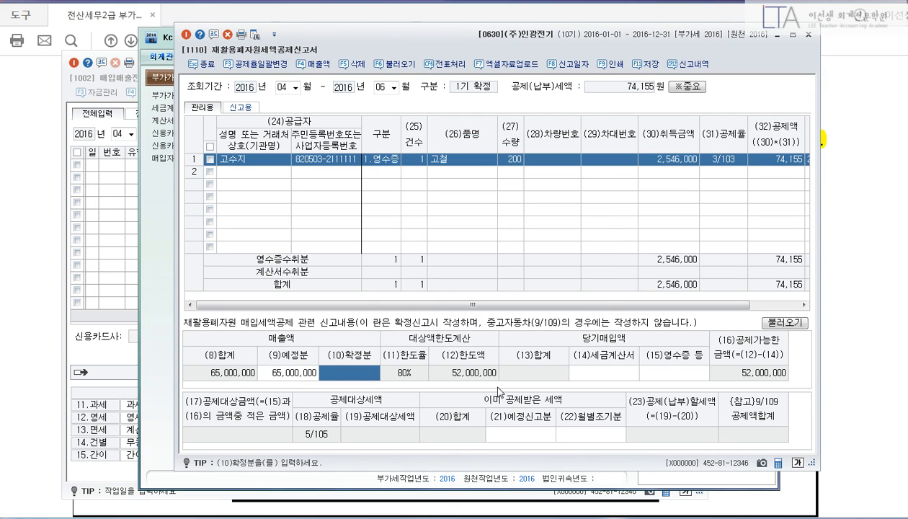
type("50000000")
key("Return")
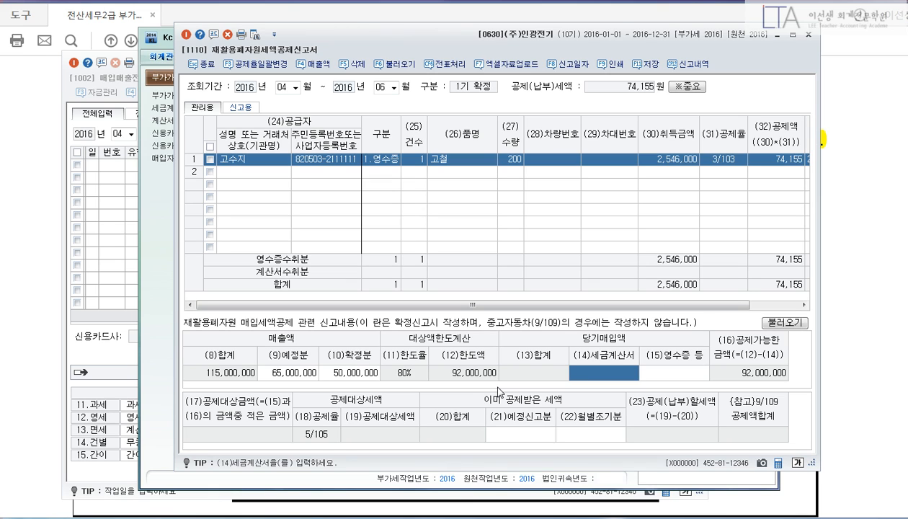
Enter 81,000,000 as the 세금계산서 purchases, box the 매입공급가액(세금계산서) column in the PDF problem, and return to KcLep
type("81000000")
key("Return")
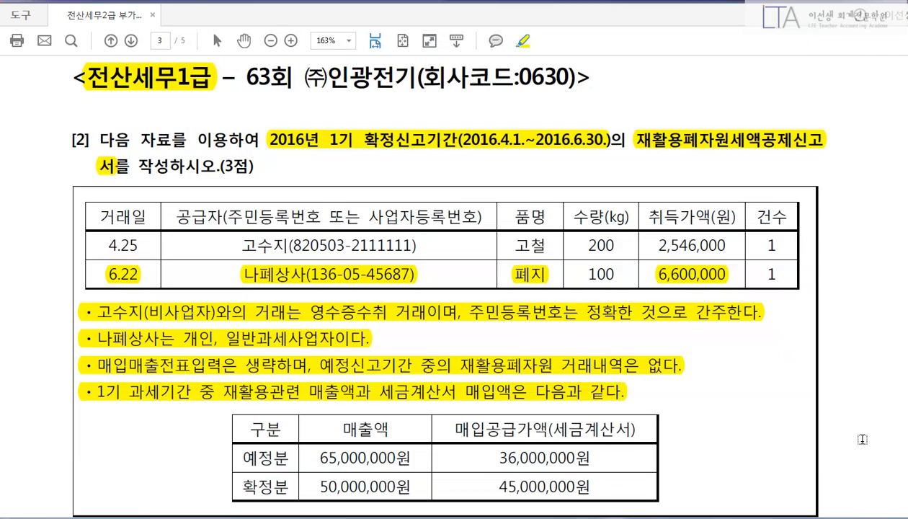
left_click(848, 434)
left_click_drag(449, 417, 642, 501)
key("alt+Tab")
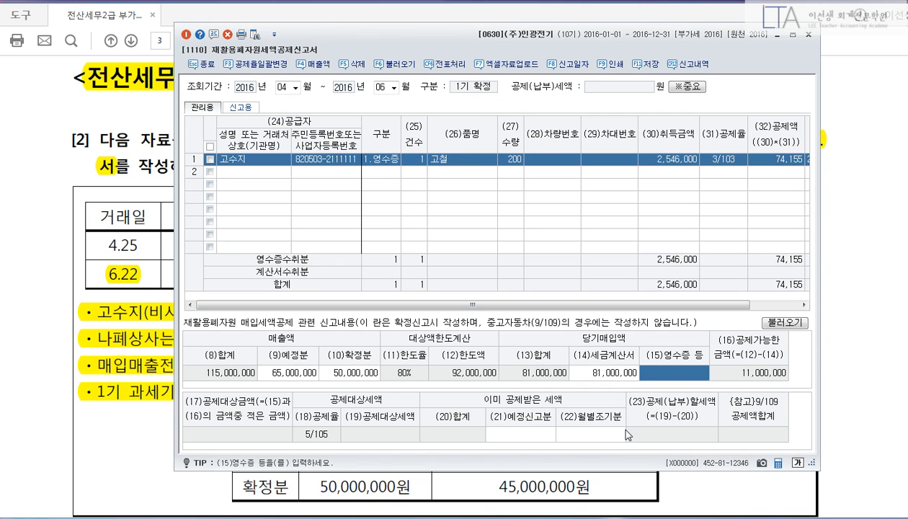
Mark the link between 취득금액 and 영수증 등, and enter 2,546,000 as the 영수증 등 purchases
left_click_drag(629, 117, 707, 174)
left_click_drag(638, 339, 712, 392)
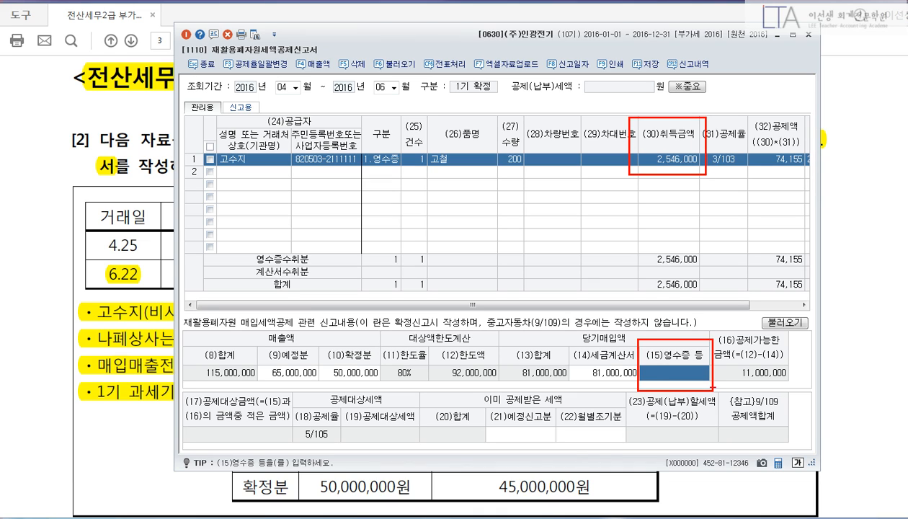
left_click_drag(675, 330, 676, 176)
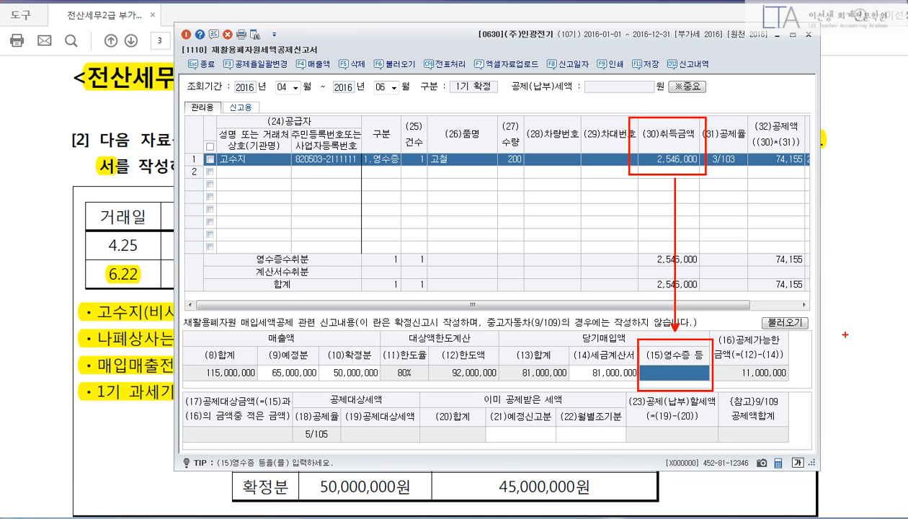
key("Escape")
type("2,546,")
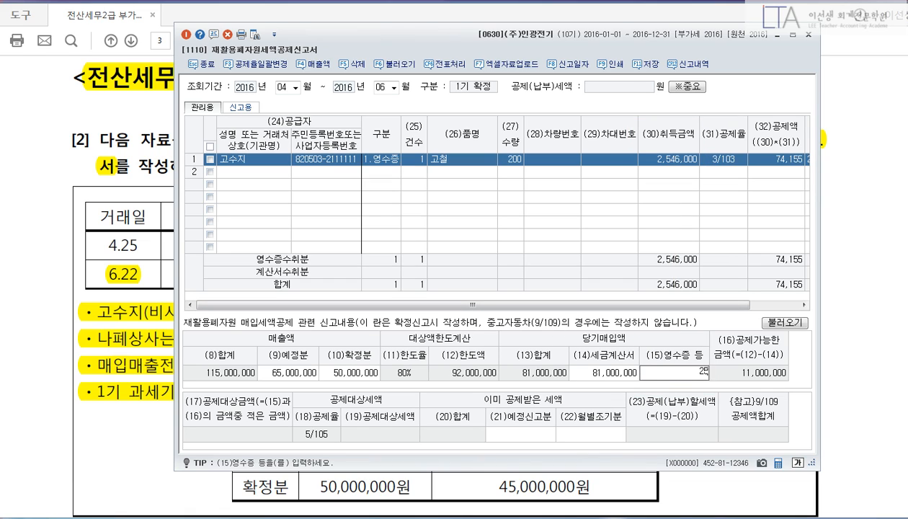
type("000")
key("Return")
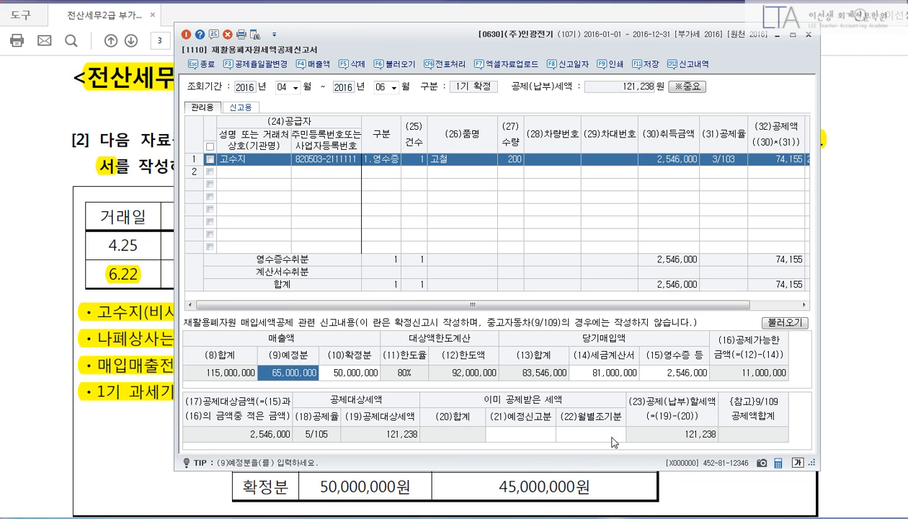
key("Return")
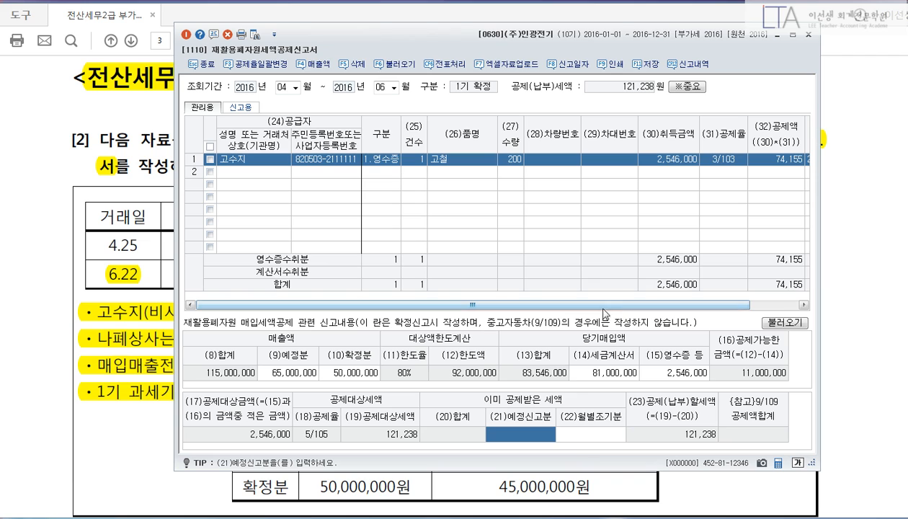
Box and cross out the 5/105 공제율 in the lower section as incorrect, and clear the markings
left_click(782, 325)
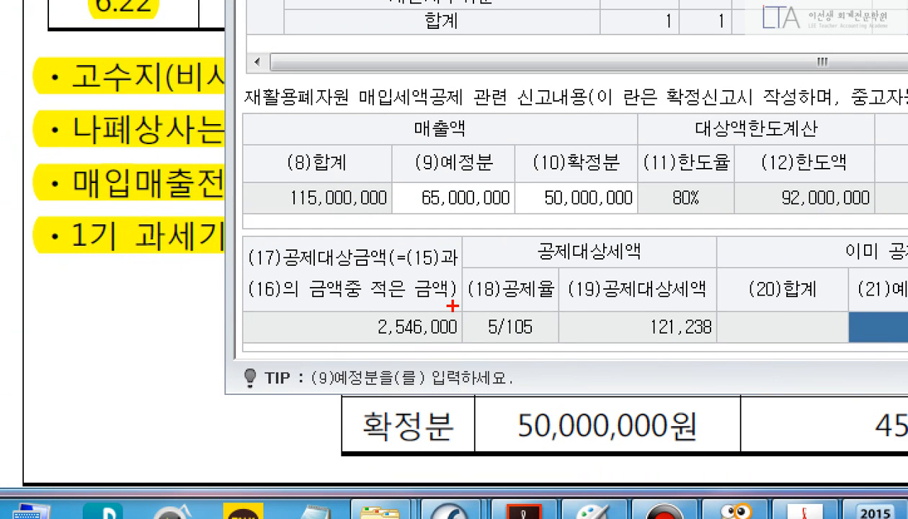
left_click_drag(472, 258, 569, 353)
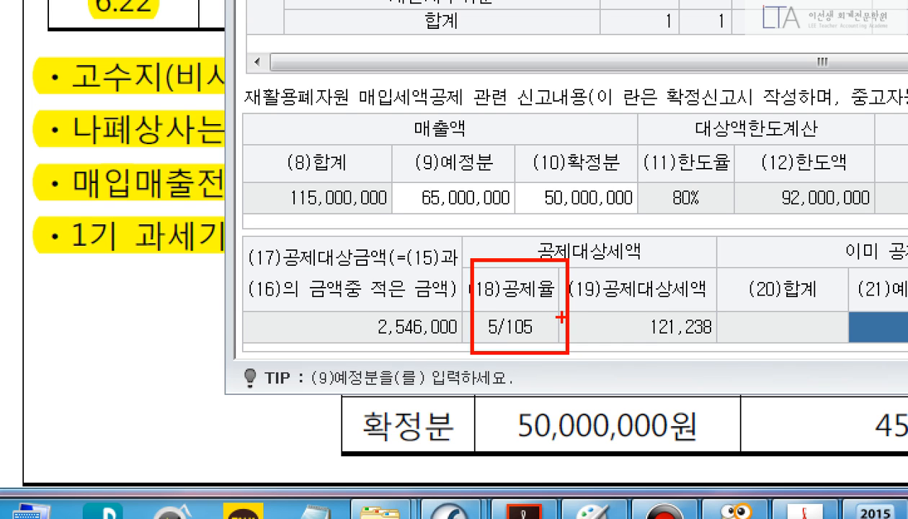
left_click_drag(560, 258, 485, 358)
left_click_drag(459, 278, 532, 357)
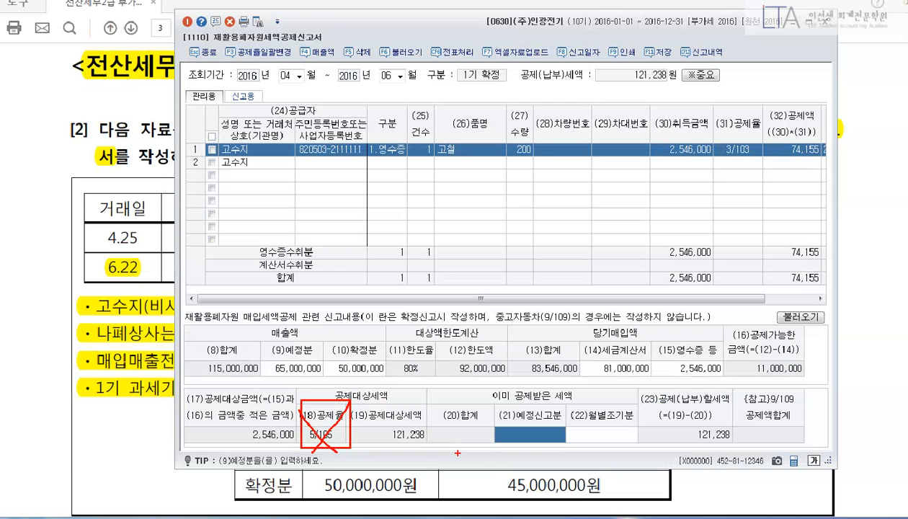
key("Escape")
key("ctrl+2")
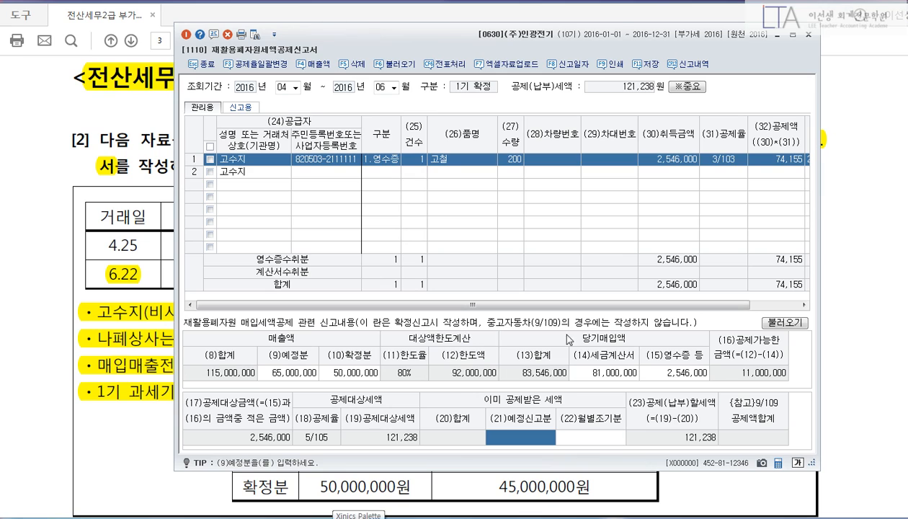
Box the 합계 공제액, cross out the 공제율, 공제대상세액 and 공제(납부)할세액 values, and draw arrows from the total to the two tax amounts
left_click_drag(746, 268, 812, 300)
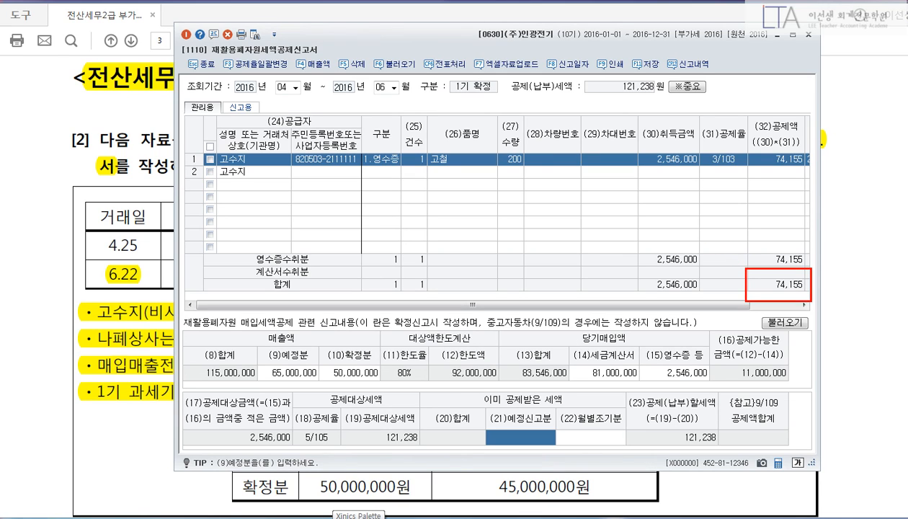
mouse_move(703, 397)
left_mouse_down()
mouse_move(679, 440)
mouse_move(693, 431)
left_mouse_up()
mouse_move(324, 403)
left_mouse_down()
mouse_move(303, 441)
mouse_move(328, 438)
left_mouse_up()
mouse_move(397, 421)
left_mouse_down()
mouse_move(390, 434)
mouse_move(424, 440)
left_mouse_up()
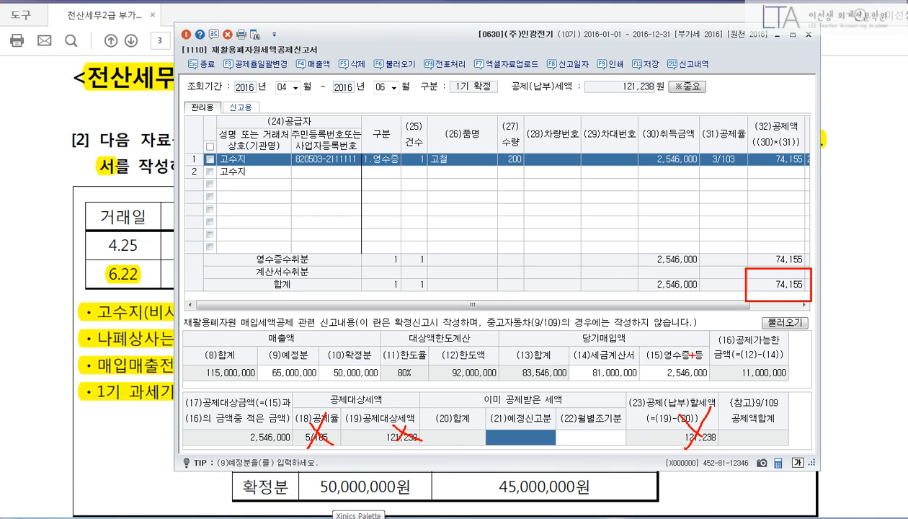
left_click_drag(315, 388, 345, 374)
left_click_drag(424, 418, 725, 292)
mouse_move(706, 409)
left_mouse_down()
mouse_move(754, 303)
mouse_move(764, 301)
left_mouse_up()
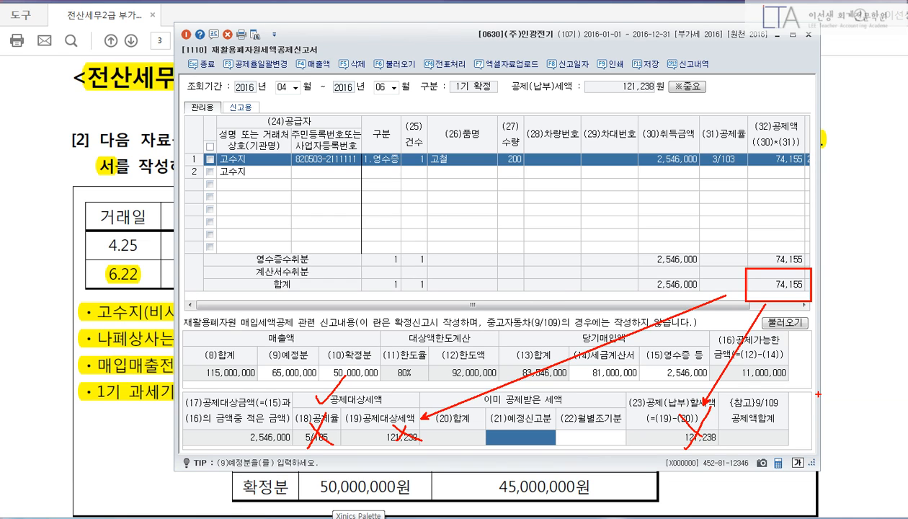
key("Escape")
Close the 재활용폐자원세액공제신고서 with its changes saved, and load the 부가가치세신고서 for April to June 2016
key("Escape")
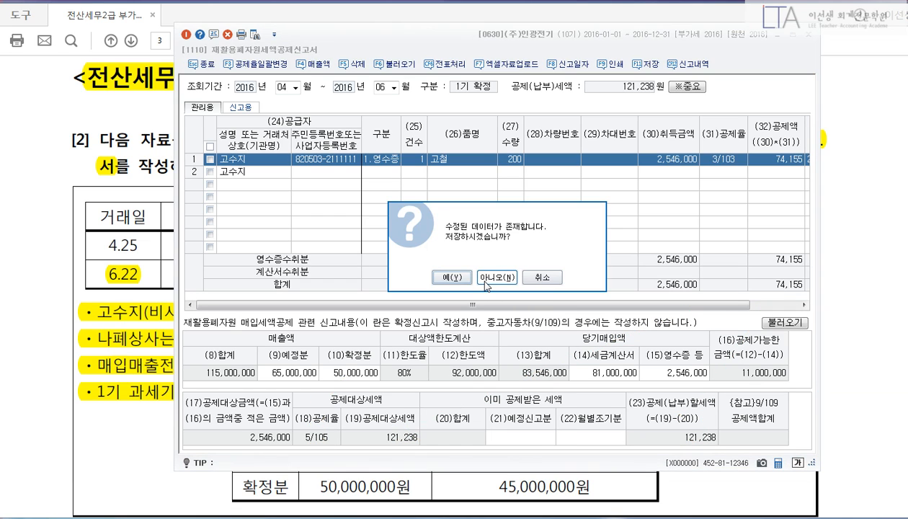
left_click(452, 276)
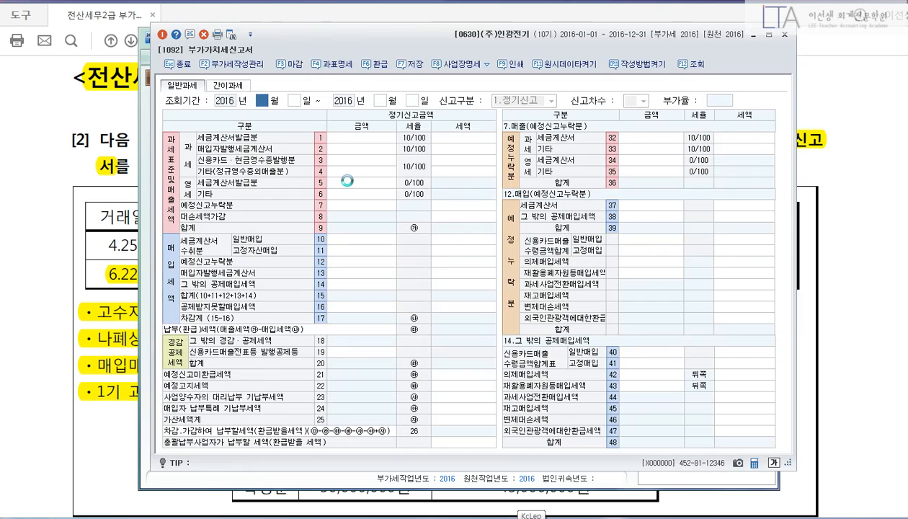
key("Return")
key("Return")
type("6")
key("Return")
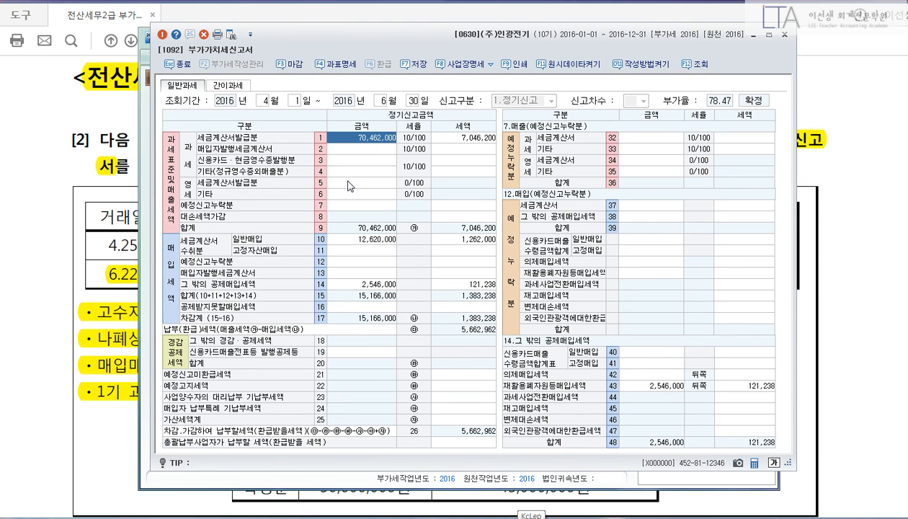
Set the 세액 of line 43 재활용폐자원등매입세액 to 74,155
left_click(664, 390)
key("Return")
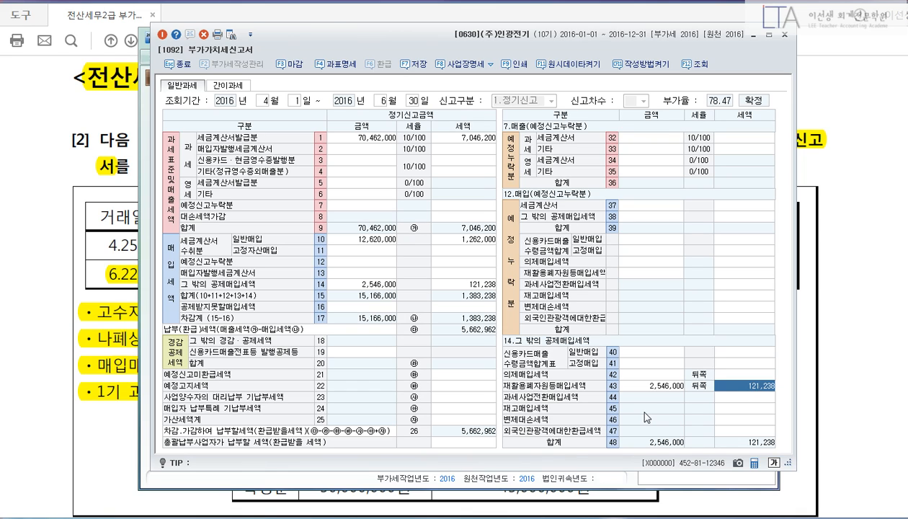
type("74155")
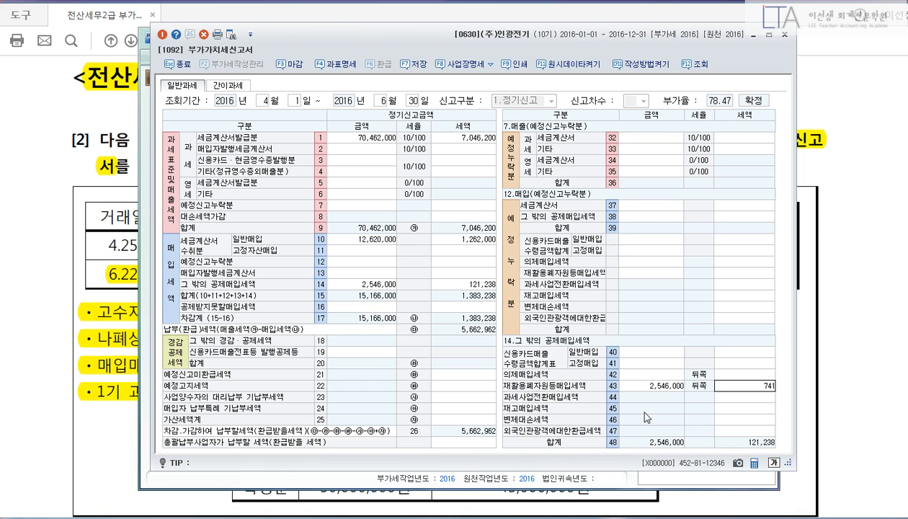
key("Return")
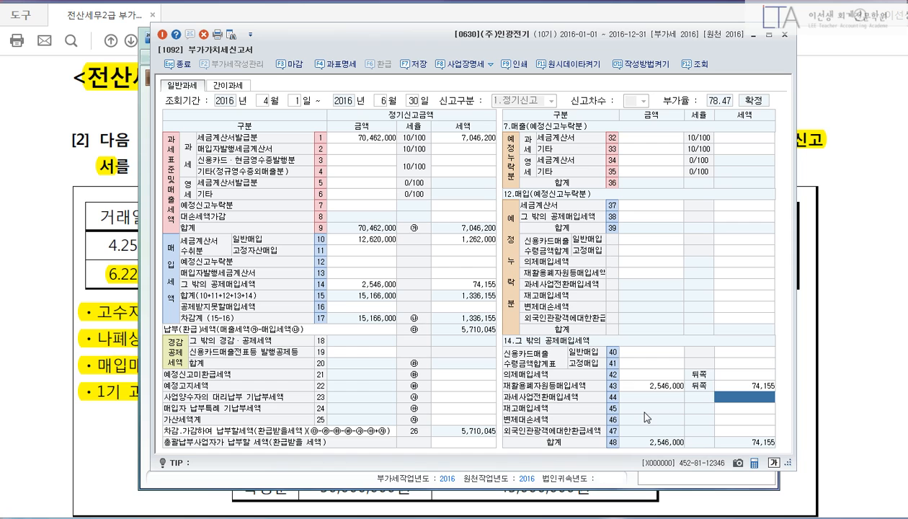
left_click(757, 387)
Start a June 30, 2016 entry in 일반전표입력 and debit 0135 부가세대급금 for 74,155
left_click(624, 237)
left_click_drag(452, 49, 486, 56)
left_click(169, 235)
left_click(162, 57)
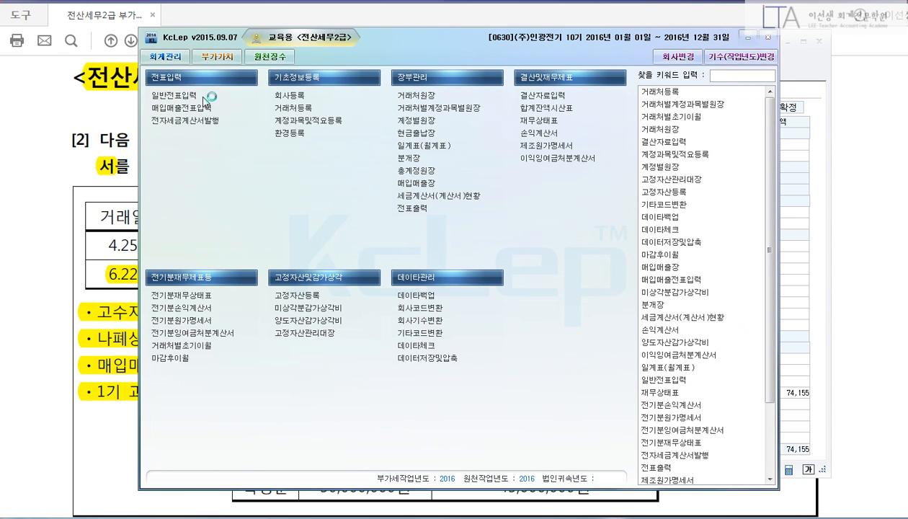
type("06 월 30")
key("Return")
type("3135")
key("Return")
key("Return")
key("Return")
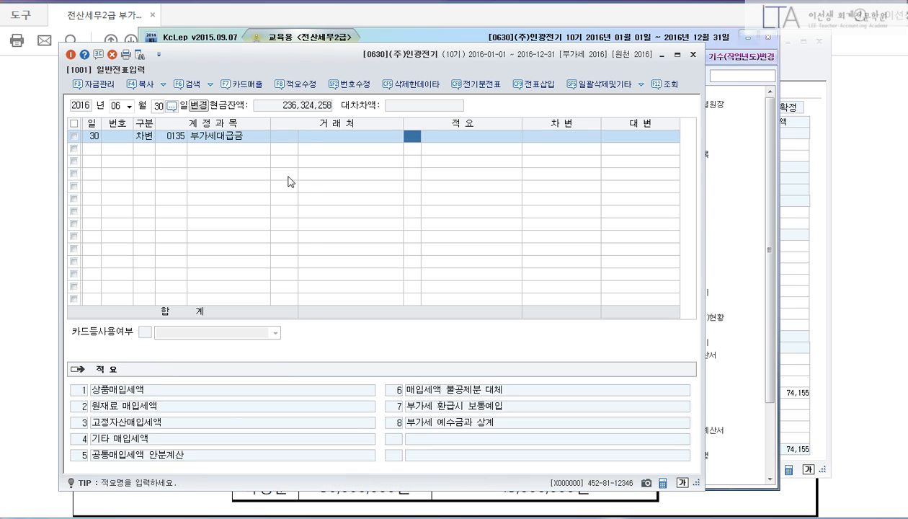
key("Return")
type("74155")
key("Return")
Credit 0153 원재료 for 74,155 with summary code 8 타계정으로 대체액 원가명세서 반영분, and finish the voucher
type("4153")
key("Return")
key("Return")
key("Return")
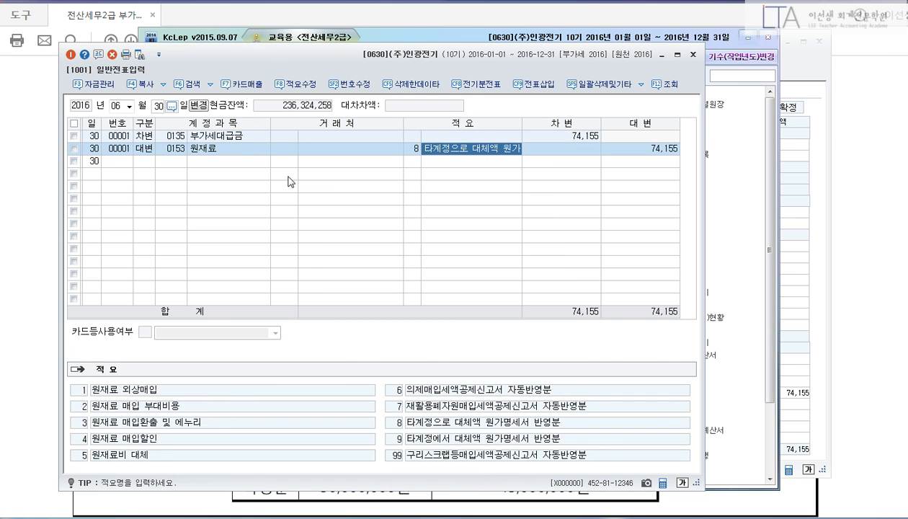
type("8")
key("Return")
key("Return")
key("Up")
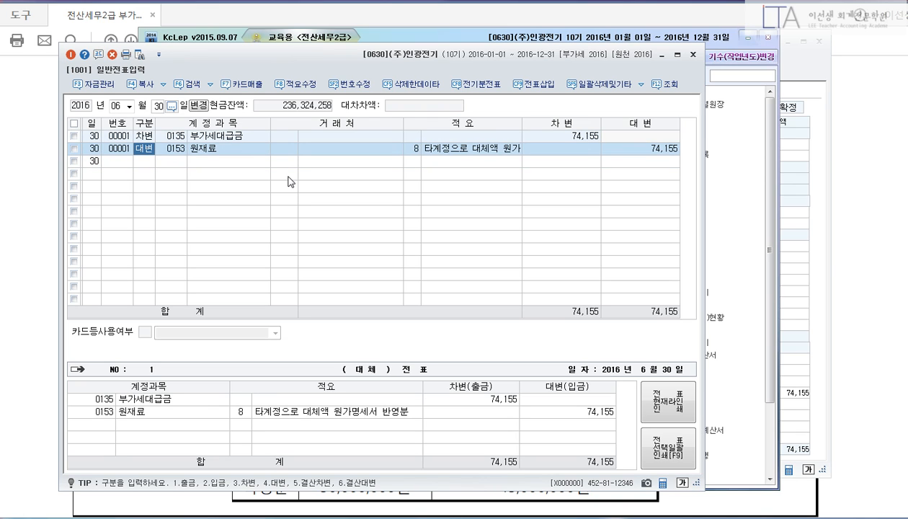